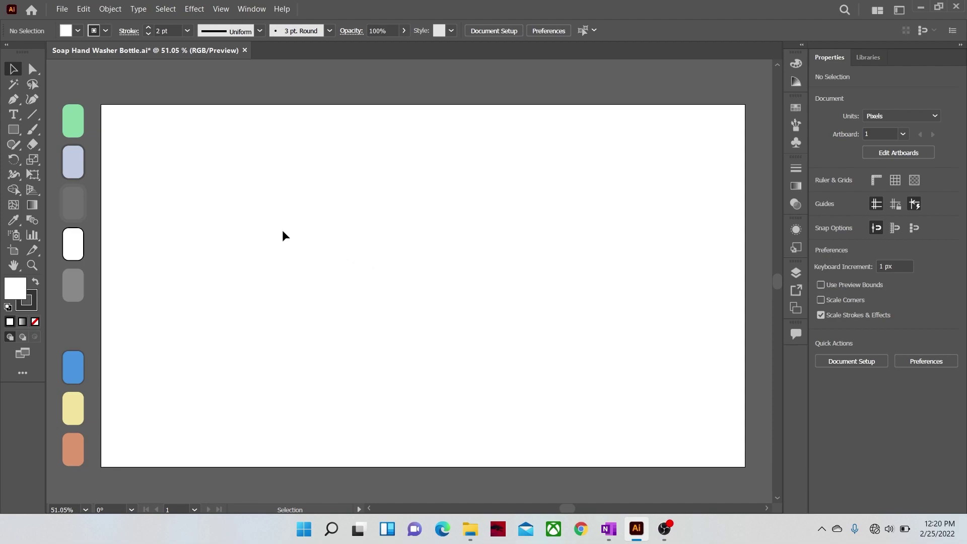
# - Draw the bottle body as a rectangle about 278 × 399 px with the Rectangle tool and round all four corners
pyautogui.click(21, 134)
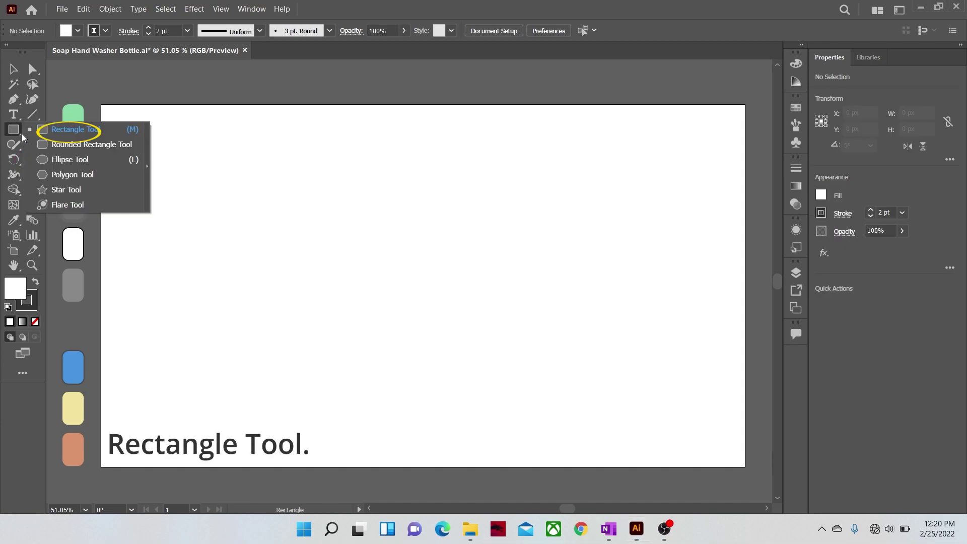
pyautogui.click(61, 130)
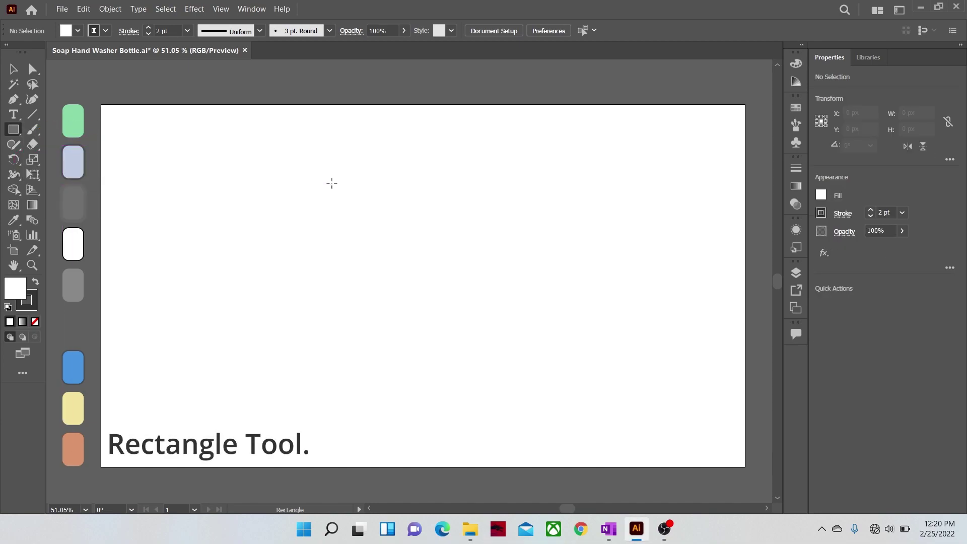
pyautogui.moveTo(332, 184); pyautogui.dragTo(473, 383)
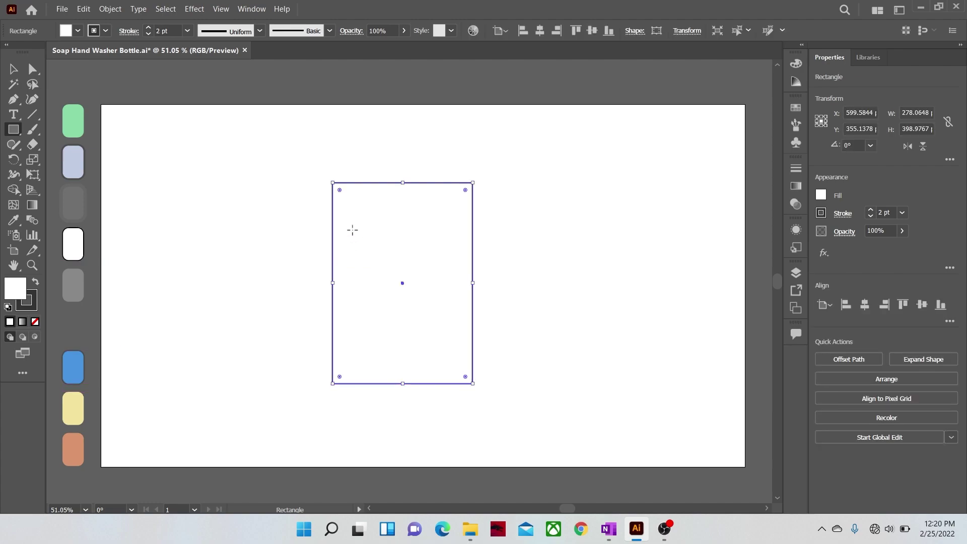
pyautogui.moveTo(343, 193); pyautogui.dragTo(369, 215)
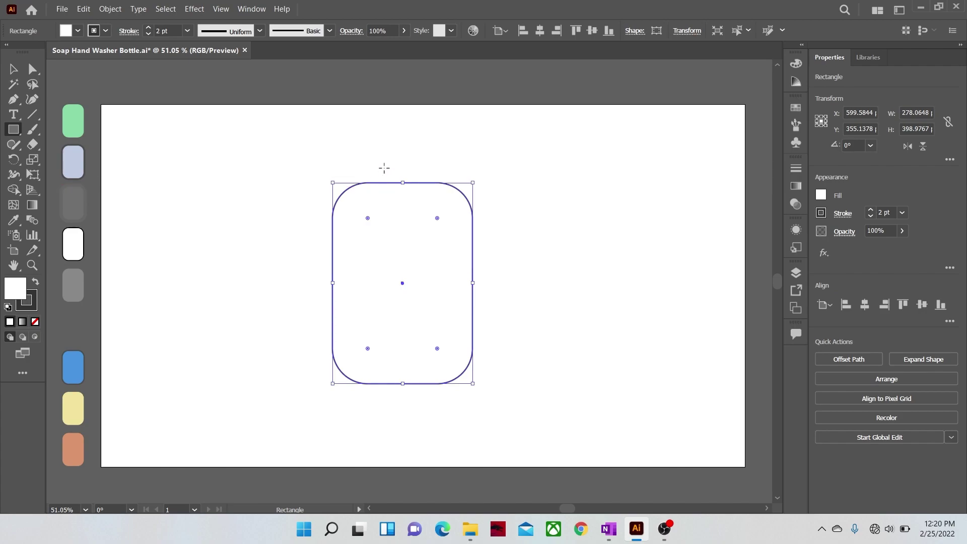
# - Draw a neck rectangle about 109 × 31 px on top of the body and stack a rounded collar, two steps, stem and pump head above it
pyautogui.moveTo(379, 173); pyautogui.dragTo(434, 189)
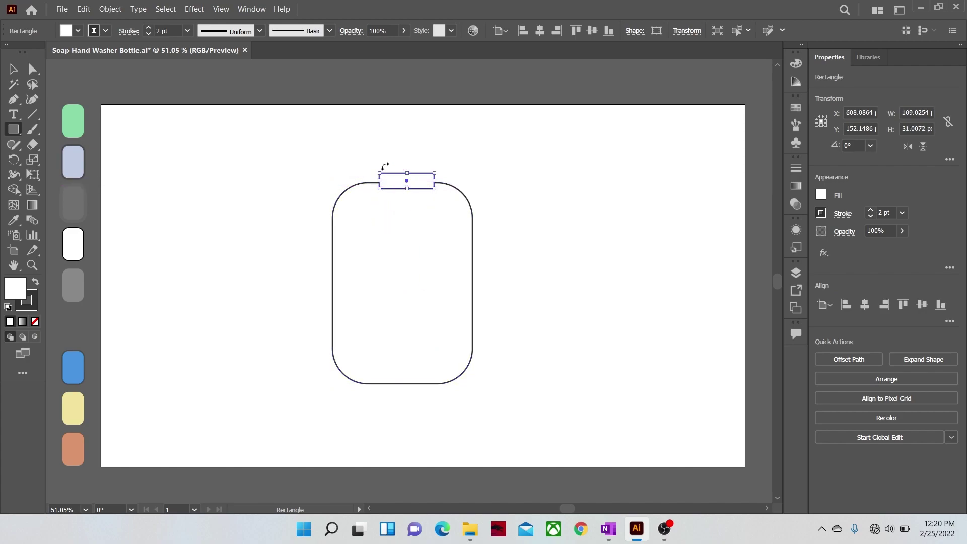
pyautogui.moveTo(364, 146); pyautogui.dragTo(442, 176)
pyautogui.moveTo(373, 152)
pyautogui.mouseDown()
pyautogui.moveTo(427, 151)
pyautogui.moveTo(408, 135)
pyautogui.moveTo(423, 142)
pyautogui.moveTo(407, 121)
pyautogui.moveTo(415, 134)
pyautogui.moveTo(423, 95)
pyautogui.mouseUp()
# - Select all the bottle and pump shapes and align them to their horizontal center
pyautogui.press('v')
pyautogui.moveTo(356, 96); pyautogui.dragTo(436, 370)
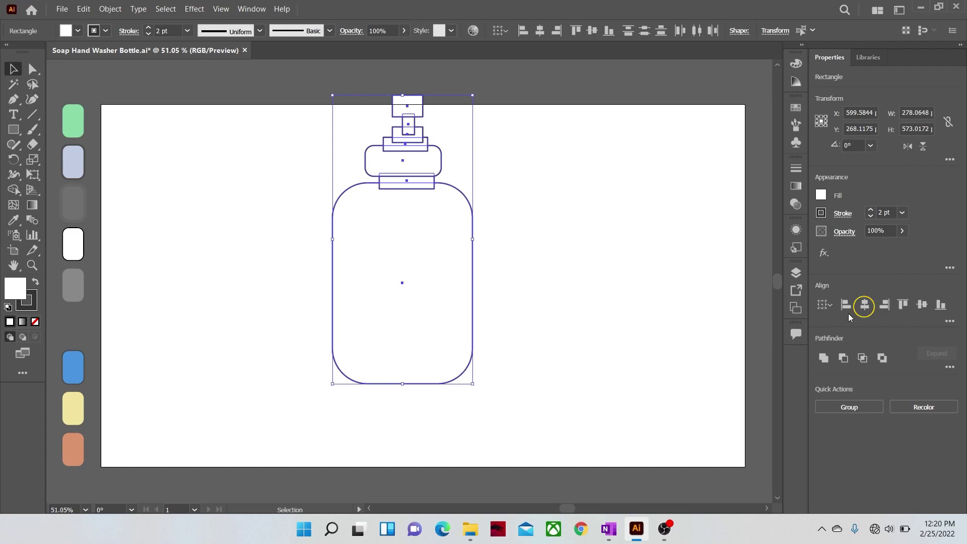
pyautogui.click(864, 308)
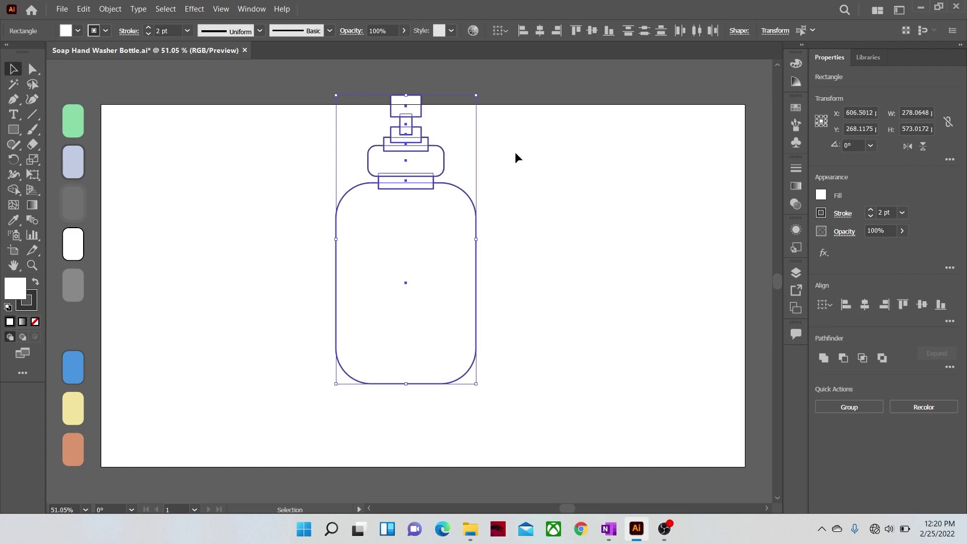
# - Round the corners of the two small step rectangles above the collar and the upper corners of the pump head
pyautogui.click(405, 134)
pyautogui.click(32, 70)
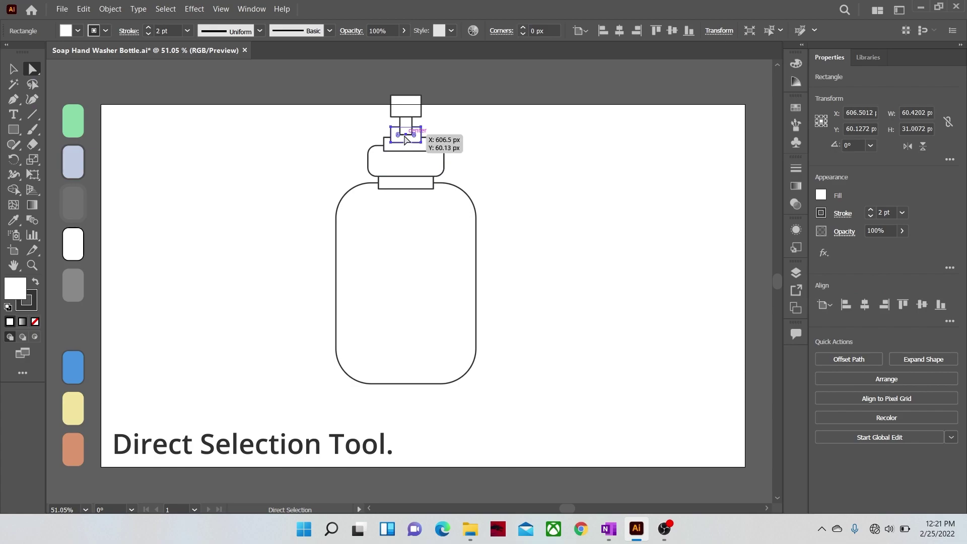
pyautogui.moveTo(398, 134); pyautogui.dragTo(392, 146)
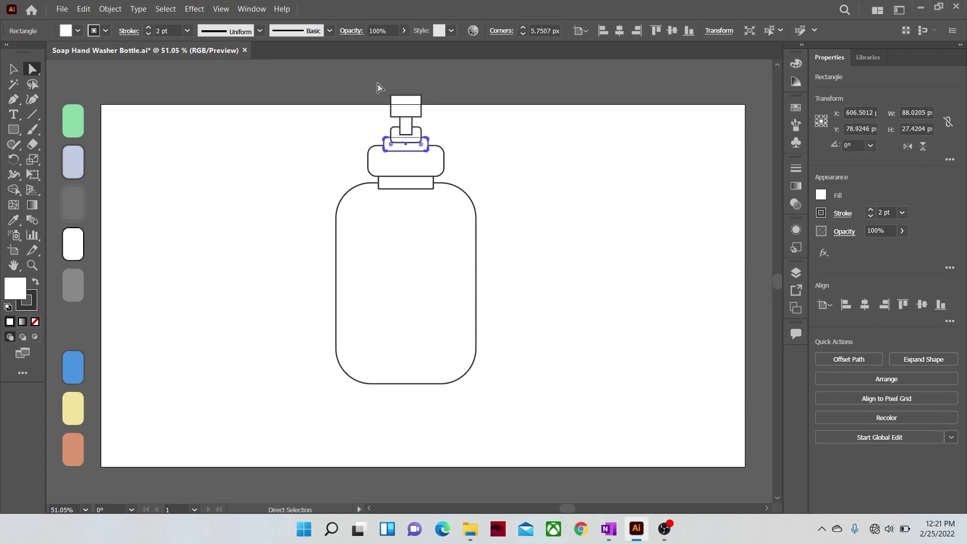
pyautogui.click(423, 106)
pyautogui.moveTo(417, 104); pyautogui.dragTo(410, 110)
pyautogui.click(332, 78)
# - Move the whole bottle drawing down so the pump head sits inside the artboard
pyautogui.press('v')
pyautogui.moveTo(282, 86); pyautogui.dragTo(434, 253)
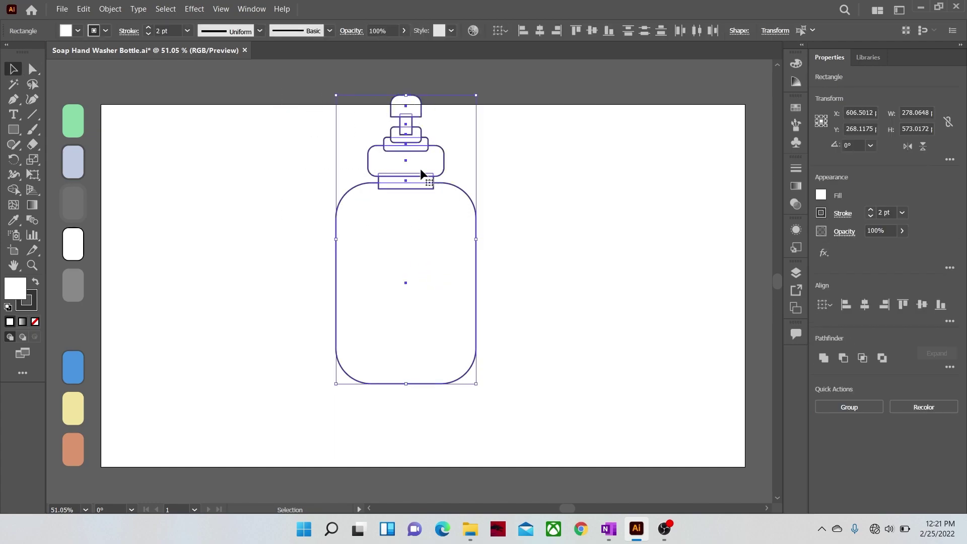
pyautogui.moveTo(419, 173); pyautogui.dragTo(428, 213)
pyautogui.click(282, 182)
# - Build the nozzle from a thin horizontal rectangle meeting the pump head and a short overlapping one rotated to 315°
pyautogui.click(15, 130)
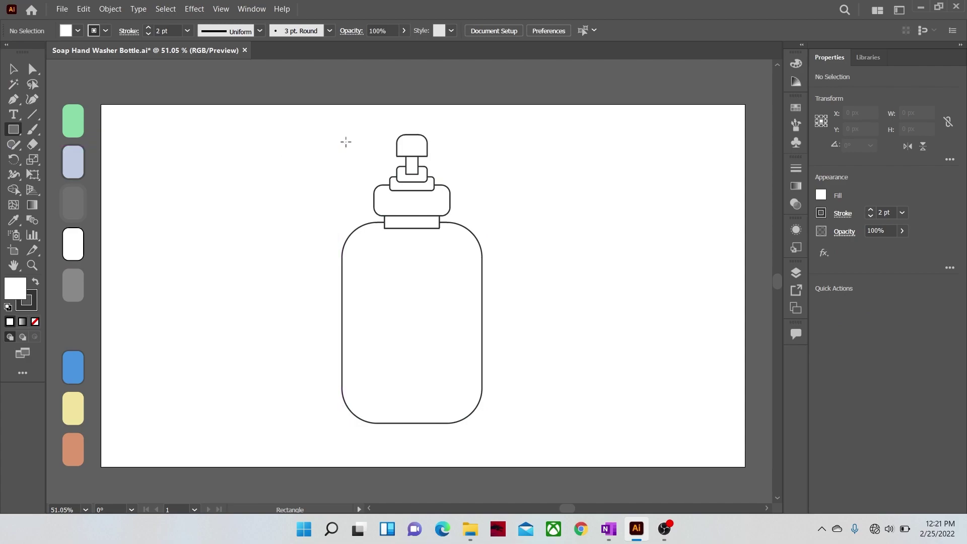
pyautogui.moveTo(344, 142)
pyautogui.mouseDown()
pyautogui.moveTo(410, 151)
pyautogui.moveTo(325, 153)
pyautogui.moveTo(325, 161)
pyautogui.mouseUp()
pyautogui.press('v')
pyautogui.moveTo(328, 134); pyautogui.dragTo(339, 141)
pyautogui.moveTo(328, 146); pyautogui.dragTo(353, 147)
# - Merge the two nozzle rectangles with the Shape Builder tool and remove the leftover corner piece at the bend
pyautogui.moveTo(367, 130); pyautogui.dragTo(309, 170)
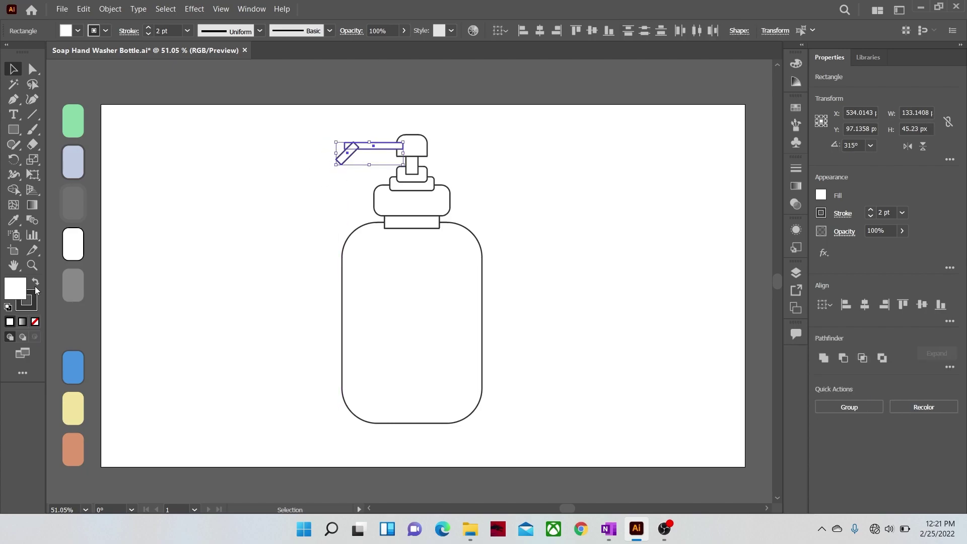
pyautogui.click(32, 265)
pyautogui.click(359, 142)
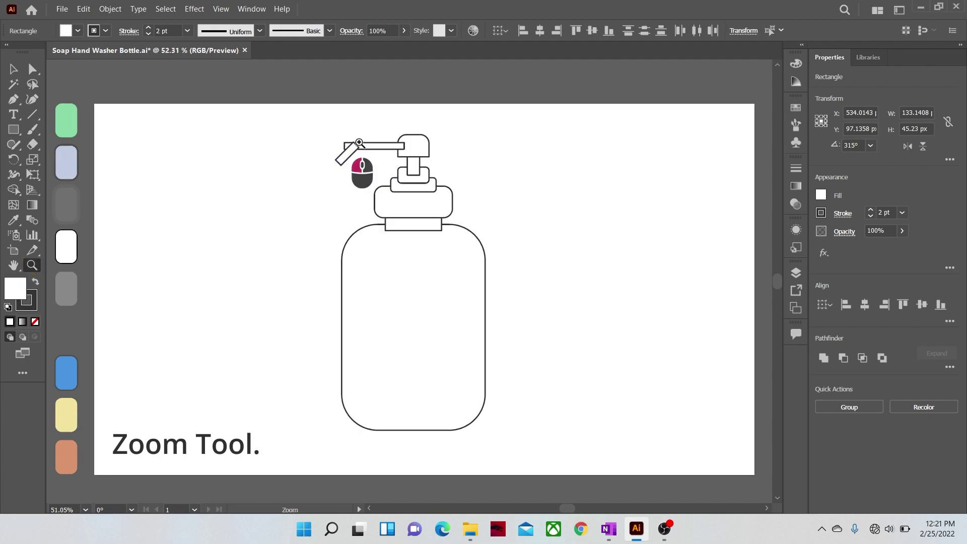
pyautogui.moveTo(359, 142); pyautogui.dragTo(559, 141)
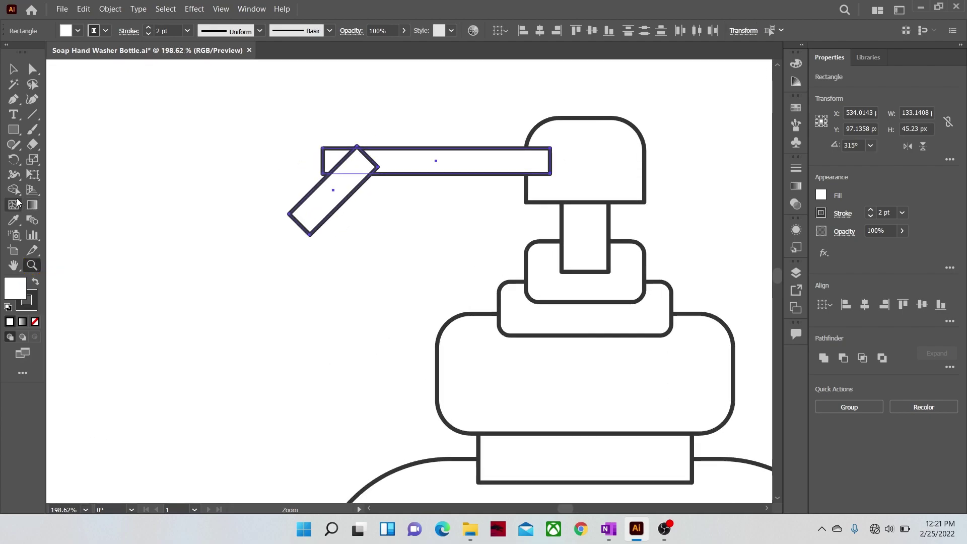
pyautogui.moveTo(345, 174); pyautogui.dragTo(428, 159)
pyautogui.keyDown('alt'); pyautogui.click(329, 157); pyautogui.keyUp('alt')
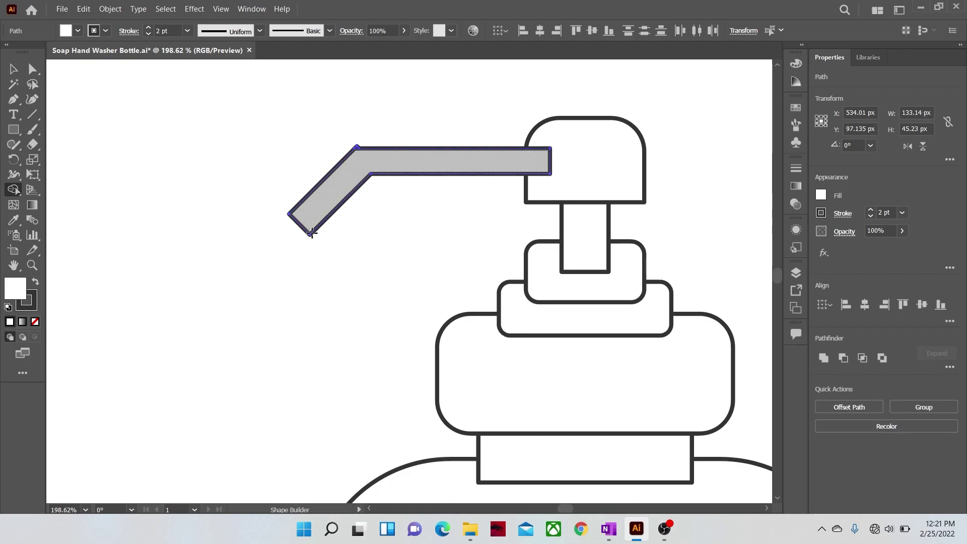
# - Move the nozzle's lower tip anchor up to make a flat horizontal end and round the corners at the bend
pyautogui.press('a')
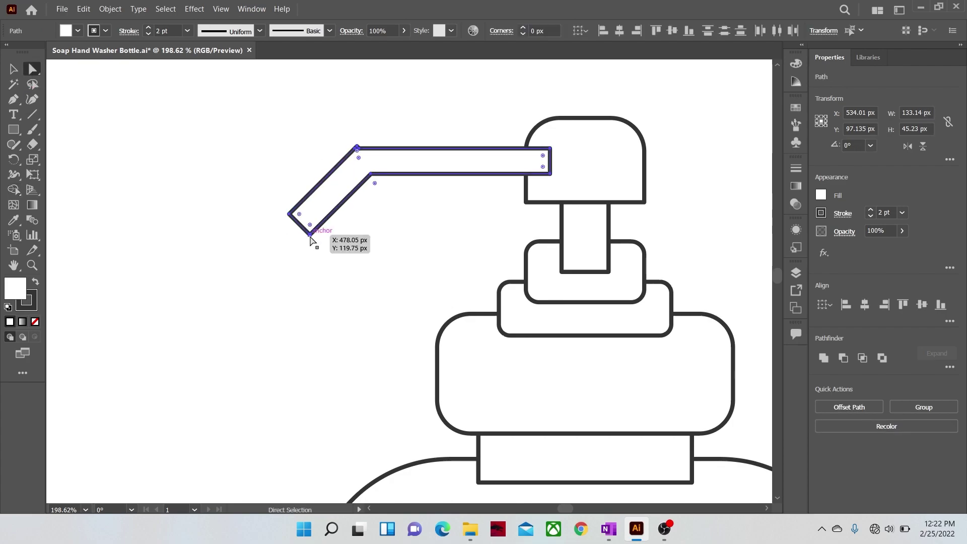
pyautogui.moveTo(310, 237); pyautogui.dragTo(321, 214)
pyautogui.moveTo(341, 126); pyautogui.dragTo(386, 217)
pyautogui.click(304, 322)
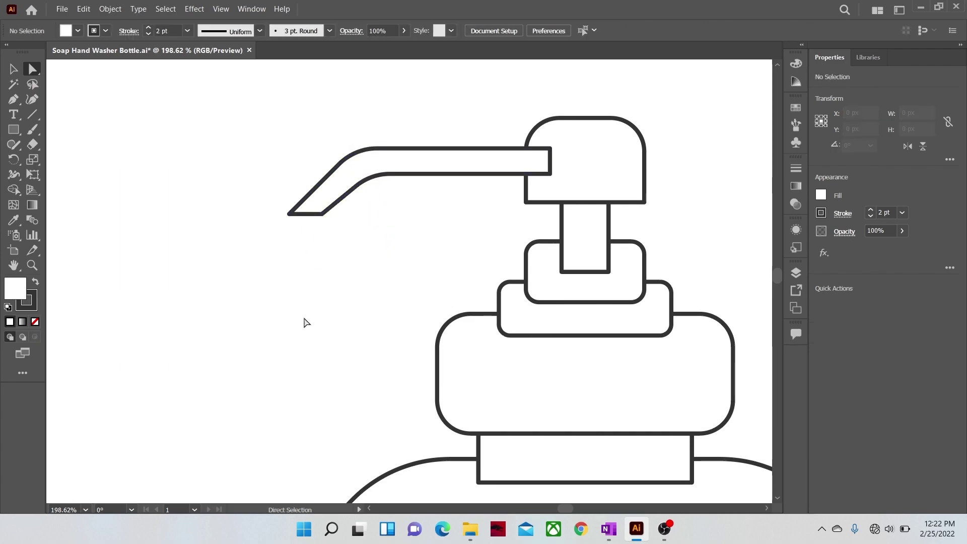
# - Draw a fully rounded vertical slot about 13 × 35 px on the collar and duplicate it into an evenly spaced row of six
pyautogui.moveTo(599, 383); pyautogui.dragTo(444, 243)
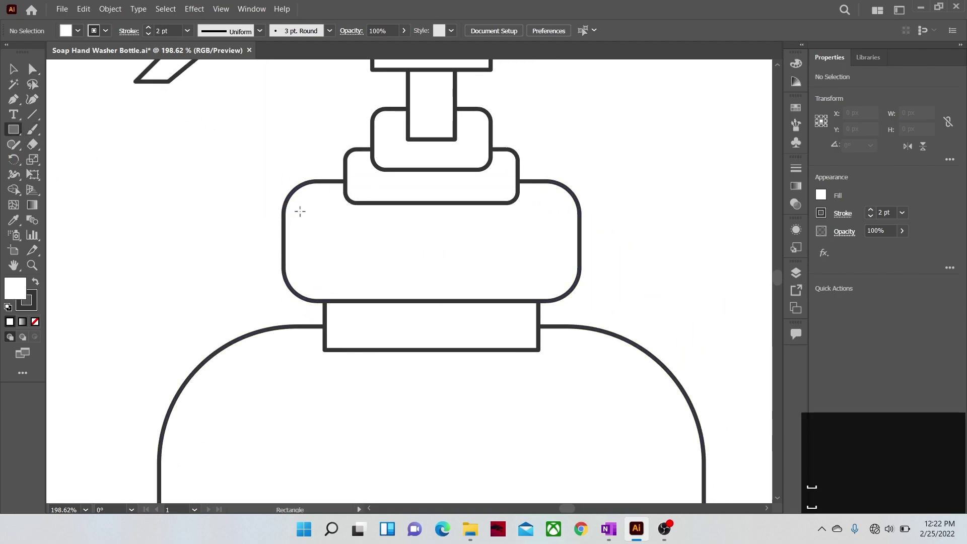
pyautogui.moveTo(306, 207)
pyautogui.mouseDown()
pyautogui.moveTo(332, 277)
pyautogui.moveTo(319, 255)
pyautogui.moveTo(377, 247)
pyautogui.mouseUp()
pyautogui.press('a')
pyautogui.hotkey('ctrl', 'd')
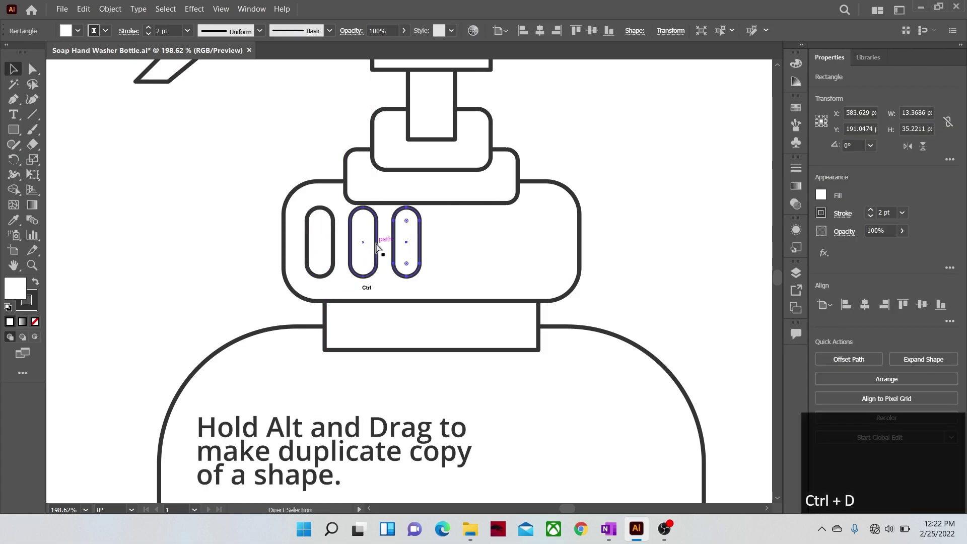
pyautogui.hotkey('ctrl', 'd')
pyautogui.hotkey('ctrl', 'd')
pyautogui.hotkey('ctrl', 'd')
pyautogui.hotkey('ctrl', 'z')
pyautogui.hotkey('ctrl', 'shift', 'z')
pyautogui.click(597, 228)
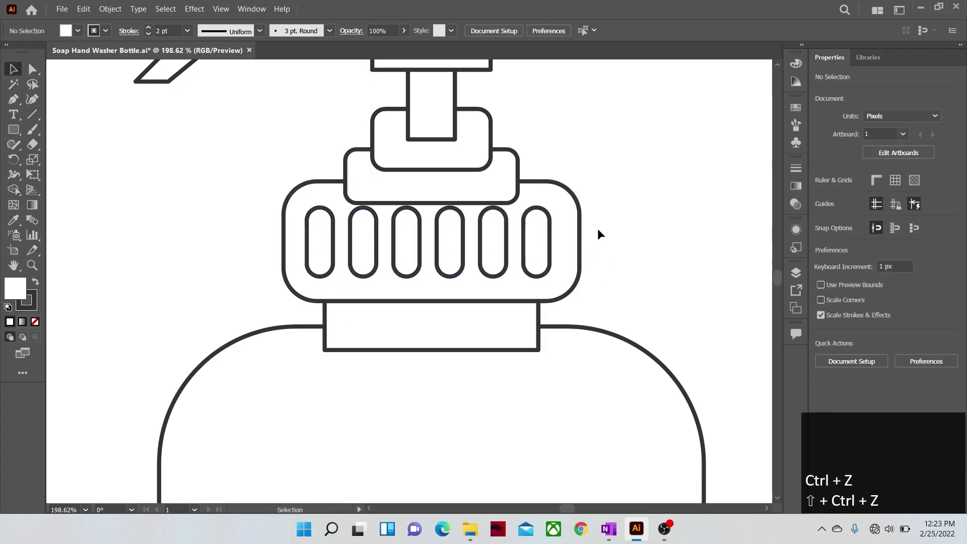
# - Center the row of six slots horizontally within the collar
pyautogui.click(318, 233)
pyautogui.moveTo(317, 233); pyautogui.dragTo(265, 242)
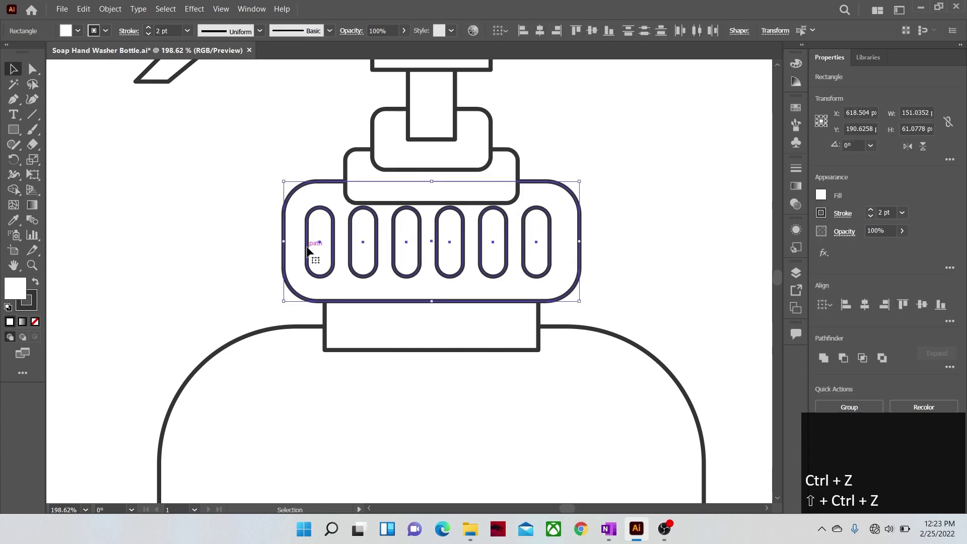
pyautogui.keyDown('shift'); pyautogui.click(285, 257); pyautogui.keyUp('shift')
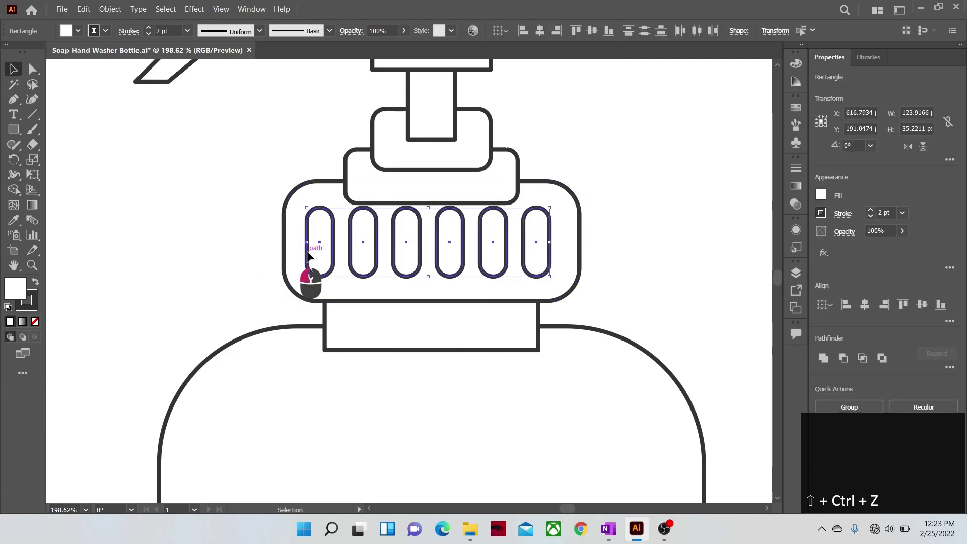
pyautogui.moveTo(309, 257); pyautogui.dragTo(312, 257)
# - Create an inner outline of the bottle body using Offset Path with an offset of -15 px
pyautogui.click(31, 269)
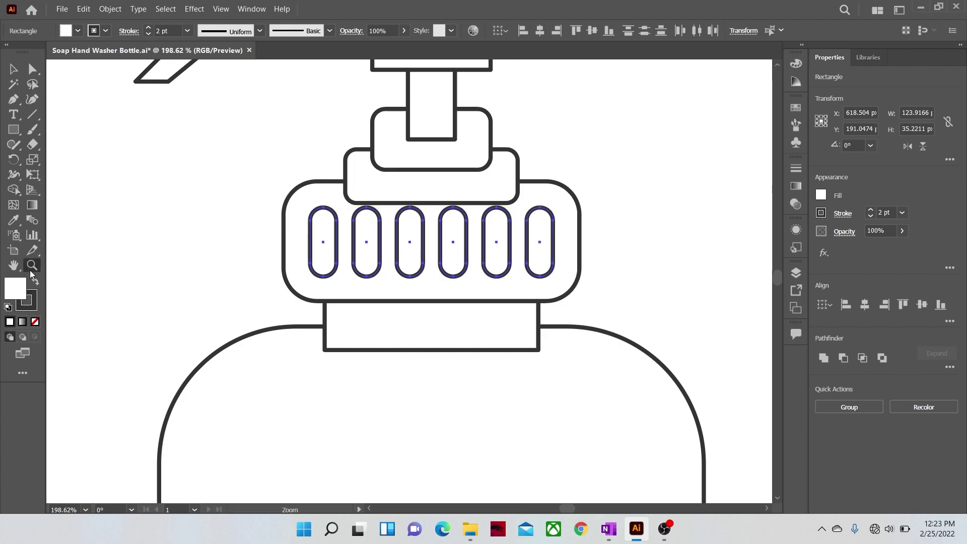
pyautogui.moveTo(528, 378); pyautogui.dragTo(420, 375)
pyautogui.press('space')
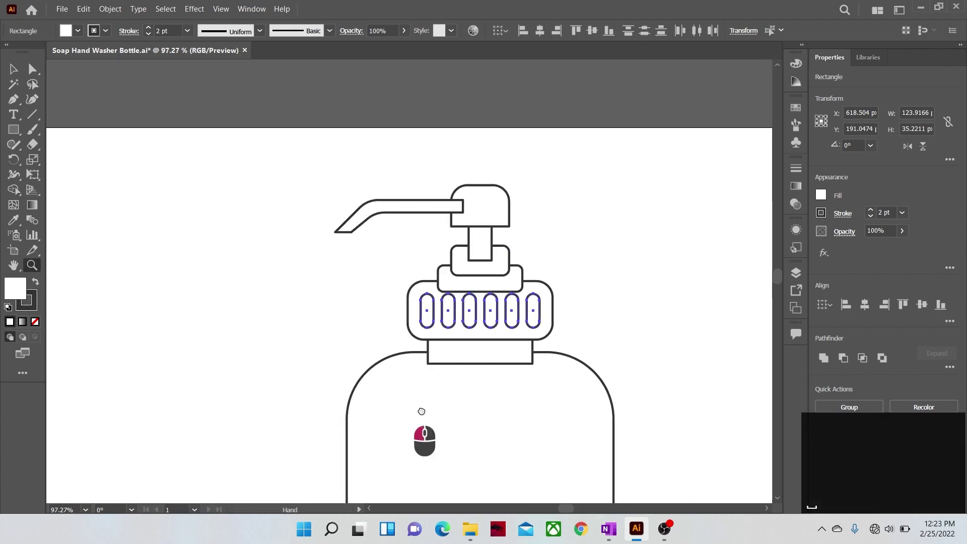
pyautogui.moveTo(421, 410); pyautogui.dragTo(355, 230)
pyautogui.moveTo(490, 290); pyautogui.dragTo(468, 296)
pyautogui.keyDown('alt'); pyautogui.click(469, 296); pyautogui.keyUp('alt')
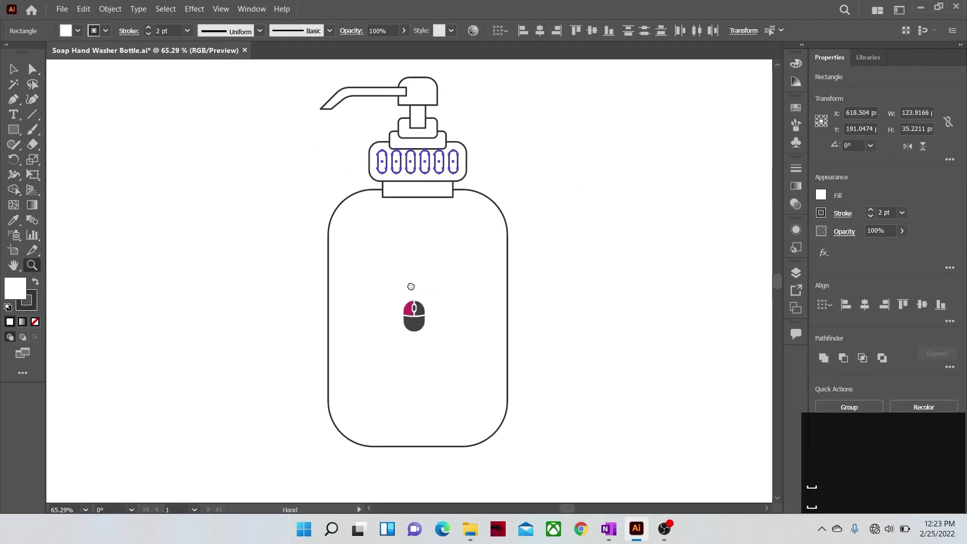
pyautogui.click(13, 70)
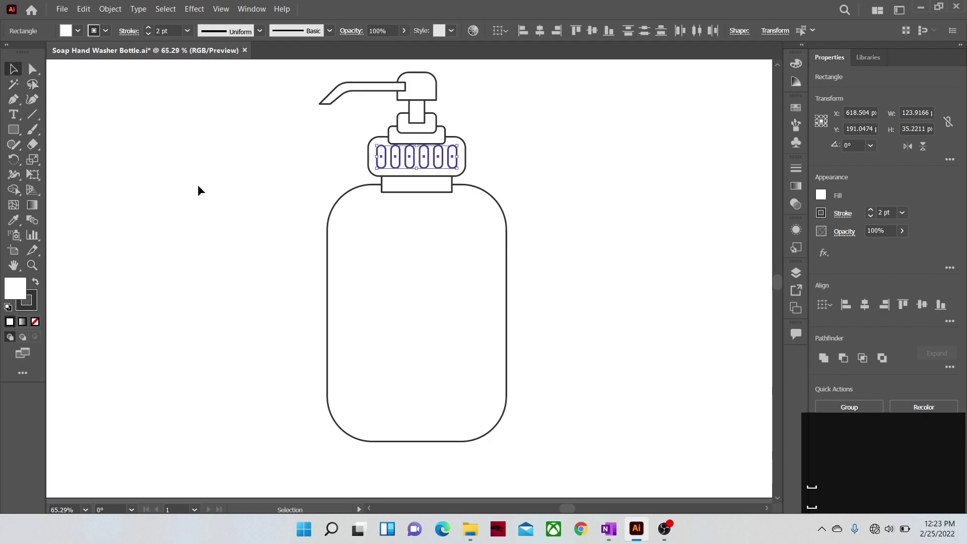
pyautogui.click(326, 259)
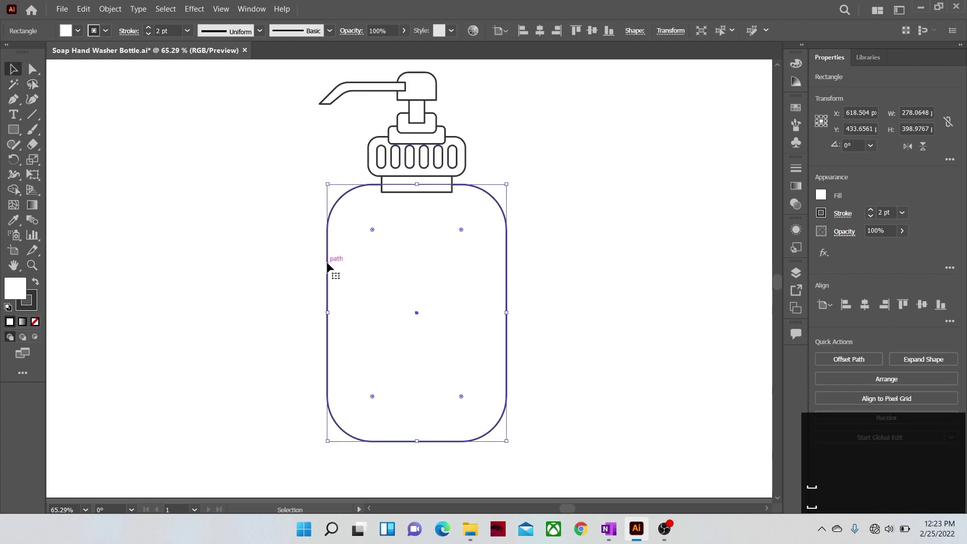
pyautogui.click(114, 9)
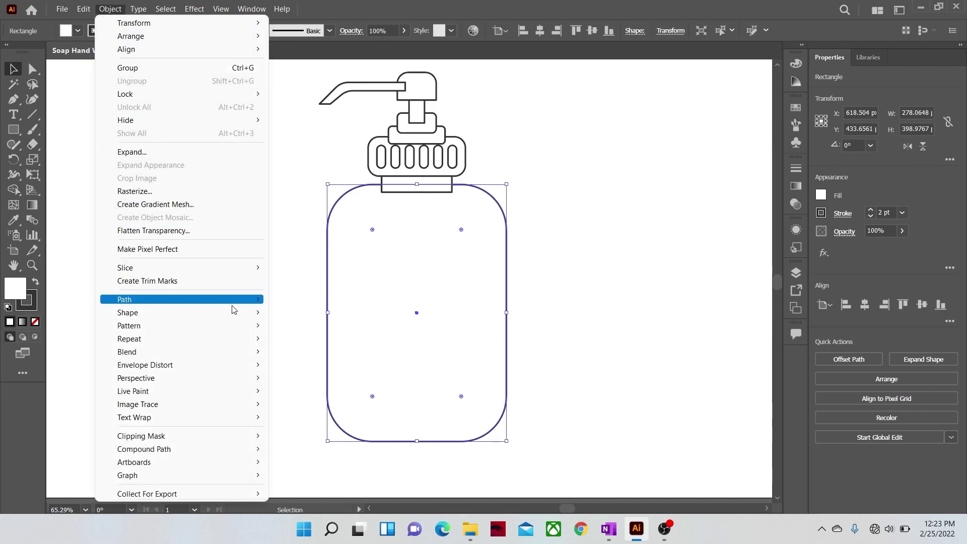
pyautogui.moveTo(233, 302)
pyautogui.click(327, 345)
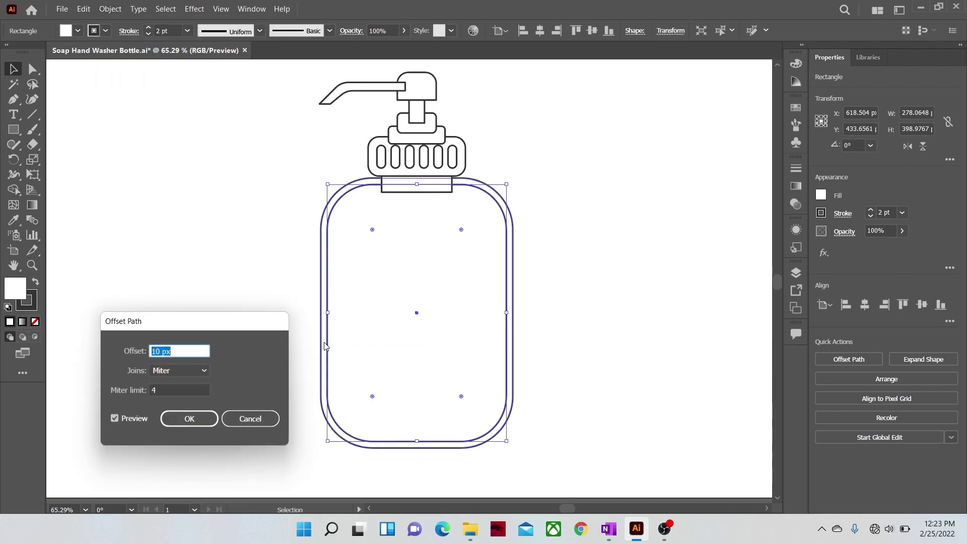
pyautogui.write('-15')
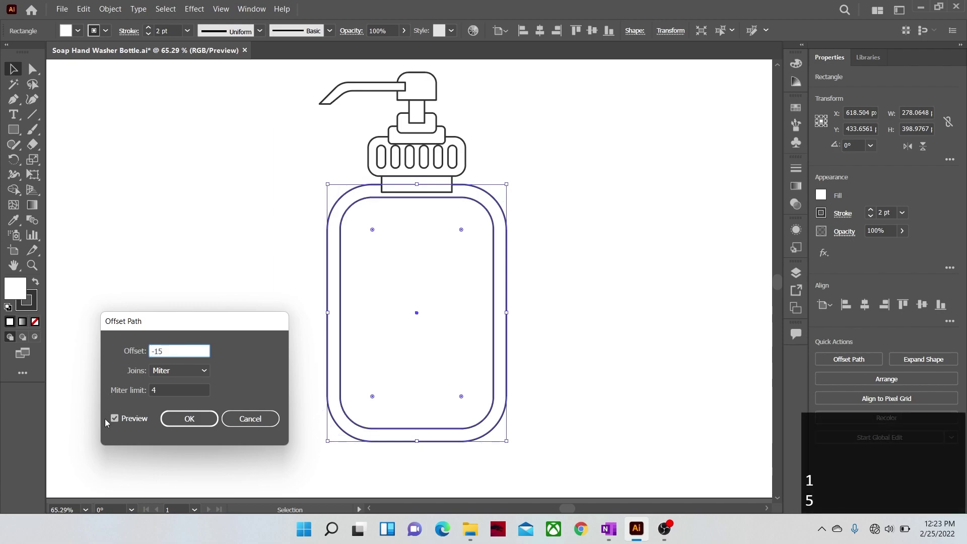
pyautogui.click(114, 418)
pyautogui.click(114, 418)
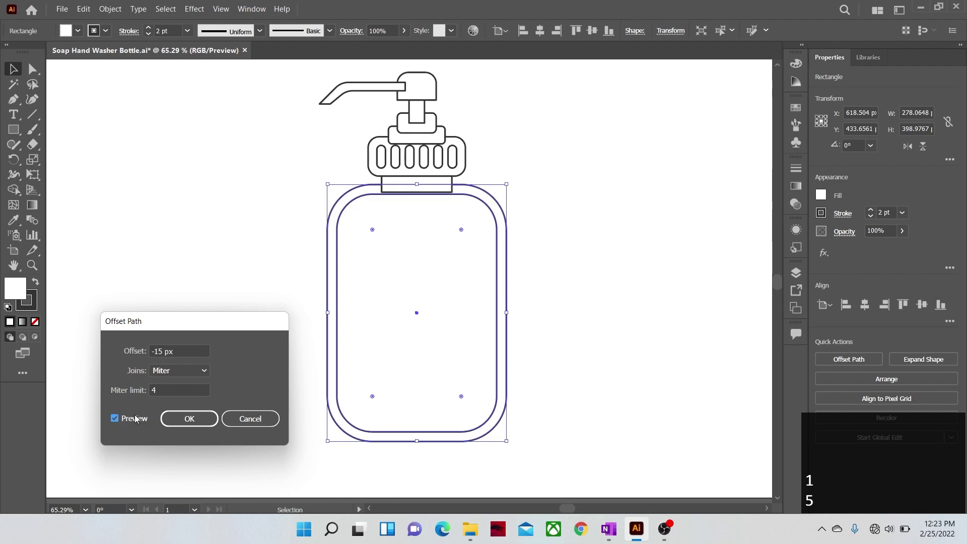
pyautogui.click(174, 418)
# - Draw a wavy liquid line with the Pen tool across the upper part of the bottle, extending past both sides
pyautogui.click(13, 101)
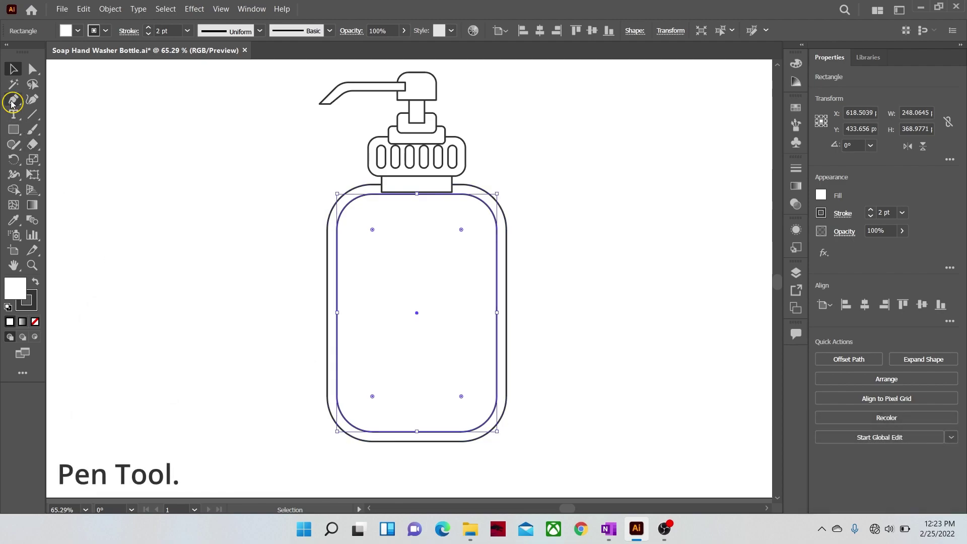
pyautogui.click(308, 241)
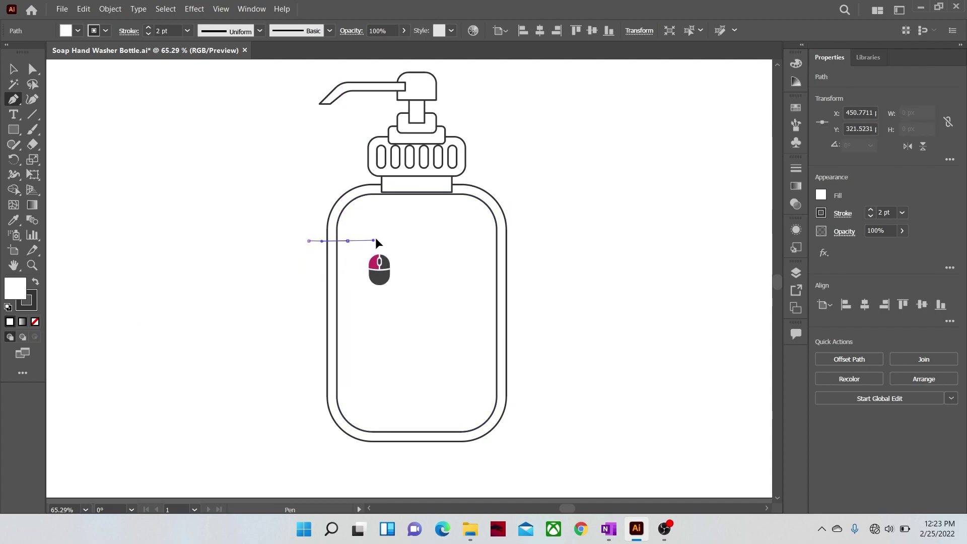
pyautogui.moveTo(375, 240)
pyautogui.mouseDown()
pyautogui.moveTo(440, 235)
pyautogui.moveTo(477, 248)
pyautogui.moveTo(524, 234)
pyautogui.mouseUp()
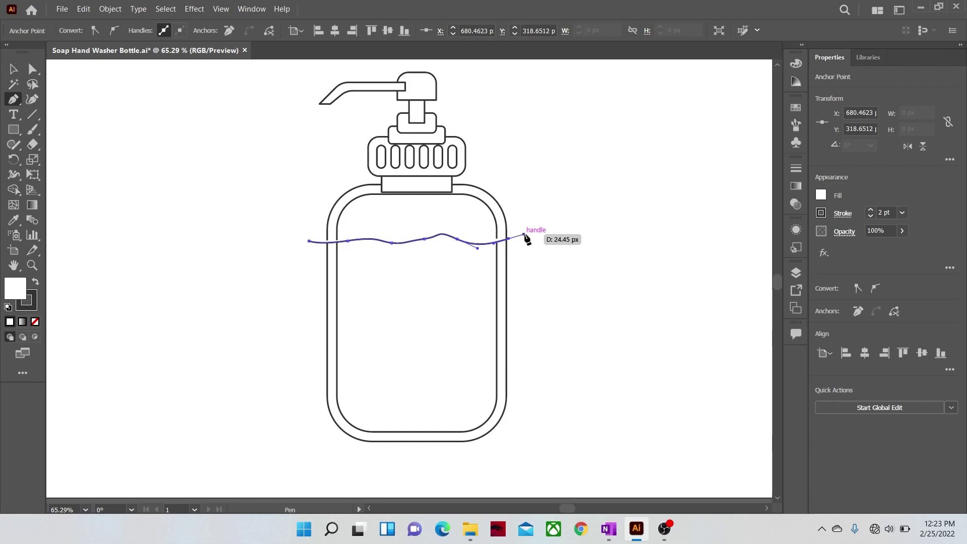
pyautogui.click(542, 238)
# - Cut away the part of the inner bottle outline above the wavy line and the line's overhanging ends with Shape Builder
pyautogui.press('v')
pyautogui.keyDown('shift'); pyautogui.click(337, 282); pyautogui.keyUp('shift')
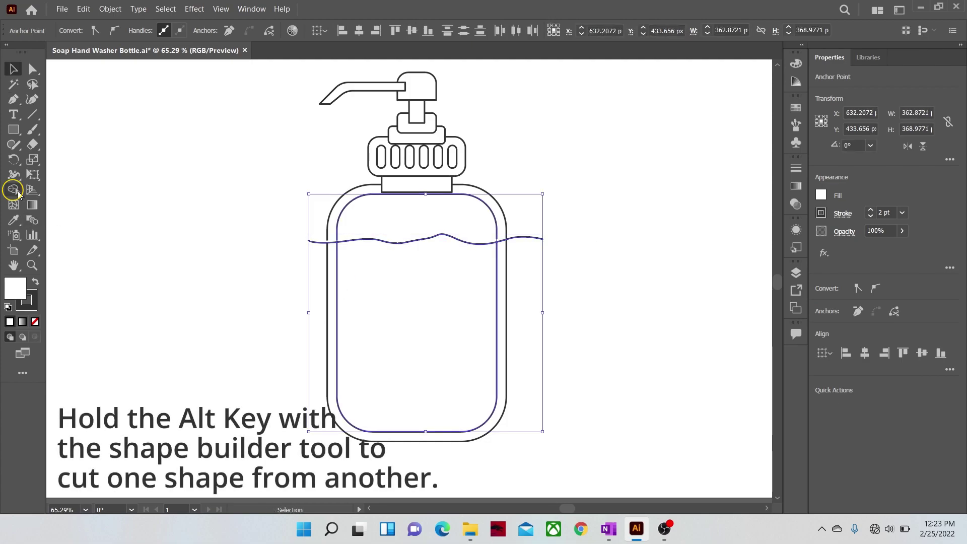
pyautogui.click(14, 189)
pyautogui.moveTo(315, 247)
pyautogui.mouseDown()
pyautogui.moveTo(358, 226)
pyautogui.moveTo(427, 220)
pyautogui.moveTo(526, 242)
pyautogui.mouseUp()
pyautogui.press('v')
pyautogui.click(103, 198)
# - Draw a label rectangle about 194 × 127 px centred on the liquid area, just below the wavy surface
pyautogui.click(13, 132)
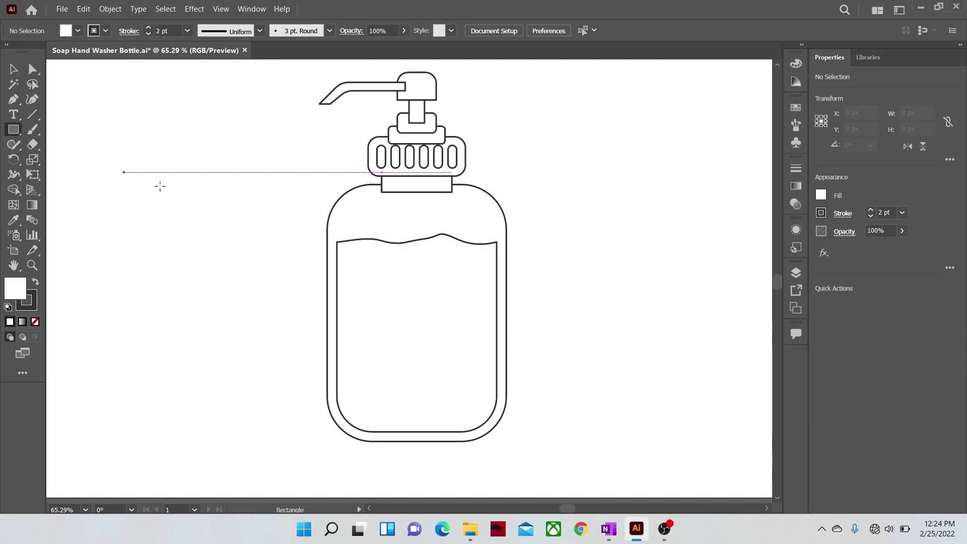
pyautogui.moveTo(347, 260); pyautogui.dragTo(479, 341)
pyautogui.press('v')
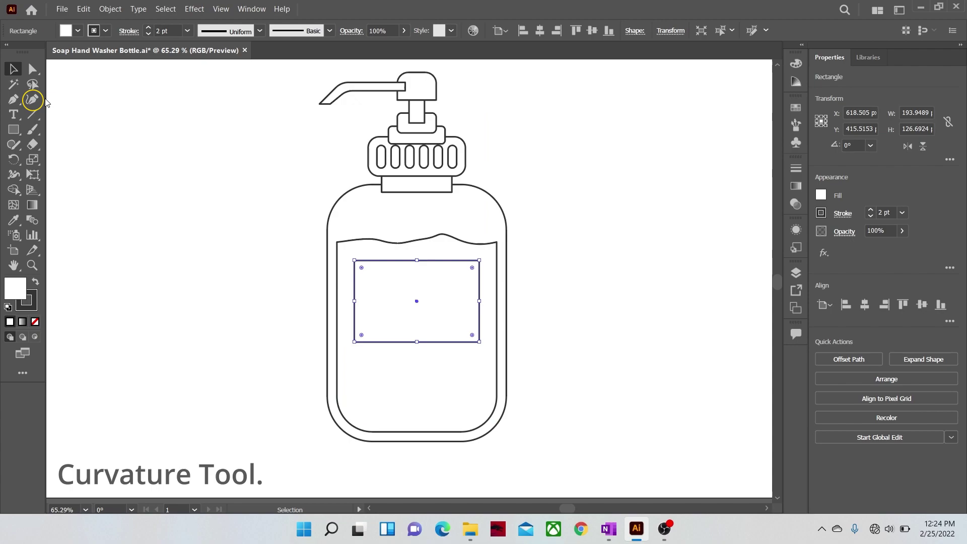
# - Bow the label's top and bottom edges slightly downward with the Curvature tool and round its corners to about 11 px
pyautogui.click(32, 99)
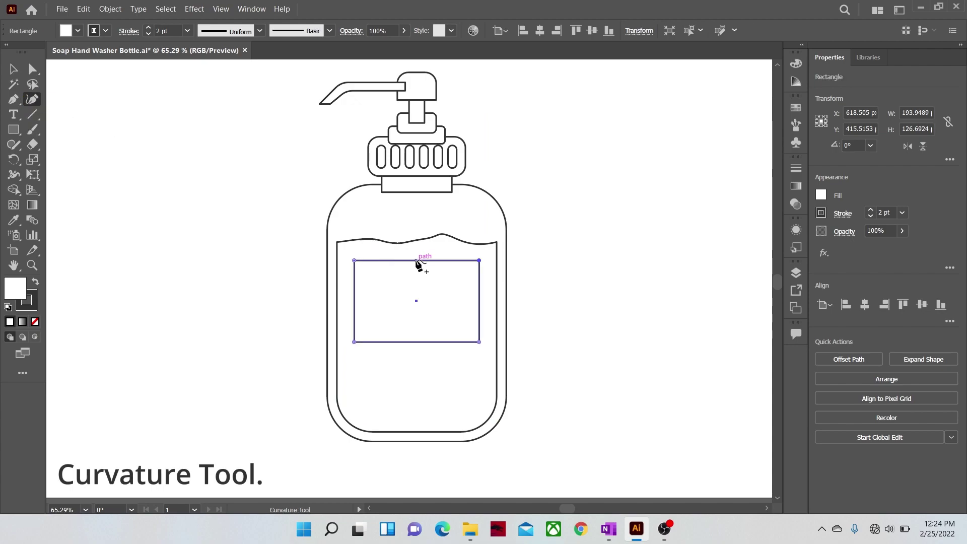
pyautogui.moveTo(416, 261); pyautogui.dragTo(417, 265)
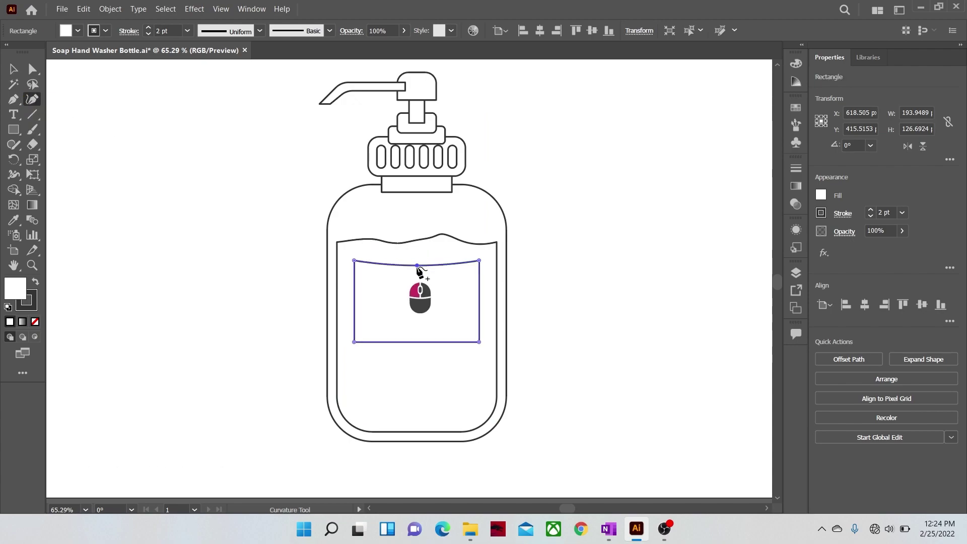
pyautogui.moveTo(419, 342); pyautogui.dragTo(418, 348)
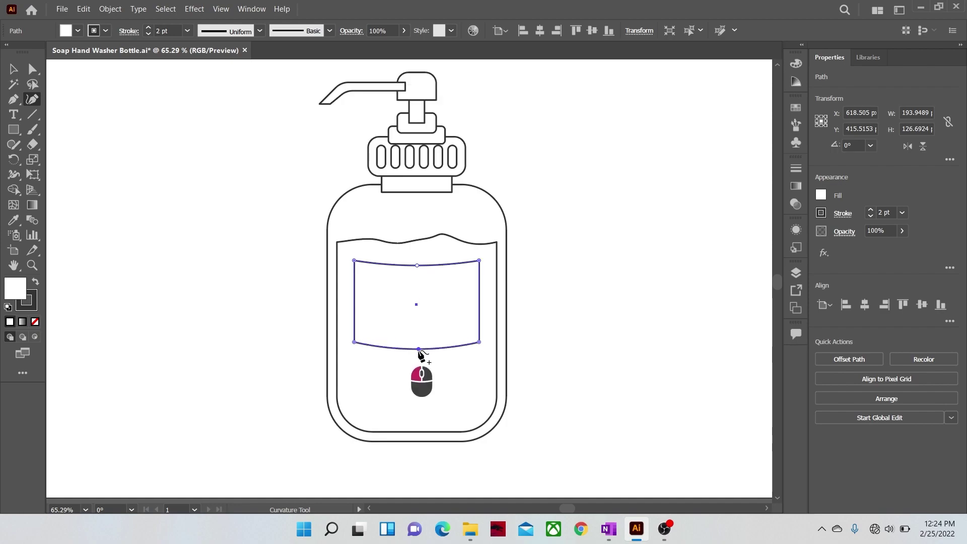
pyautogui.press('a')
pyautogui.moveTo(359, 267); pyautogui.dragTo(363, 272)
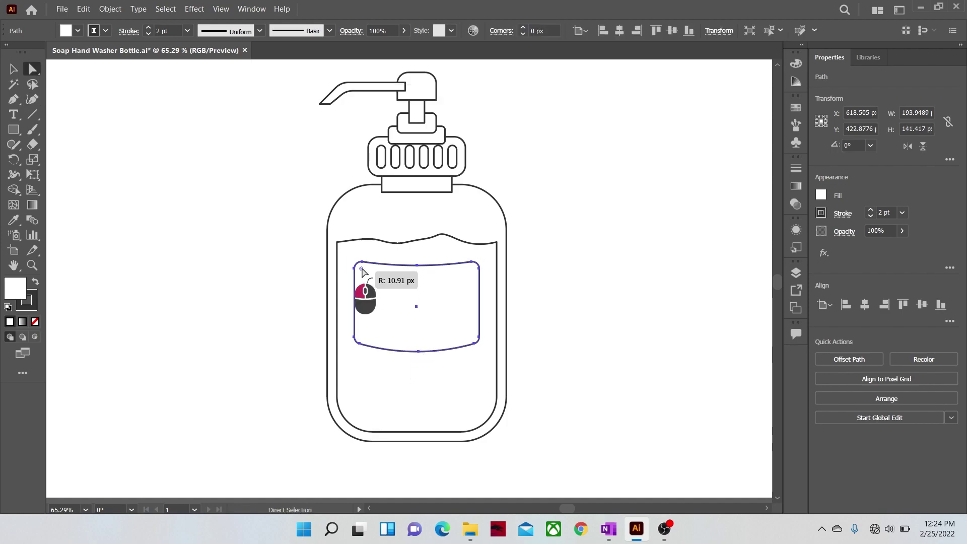
pyautogui.click(211, 215)
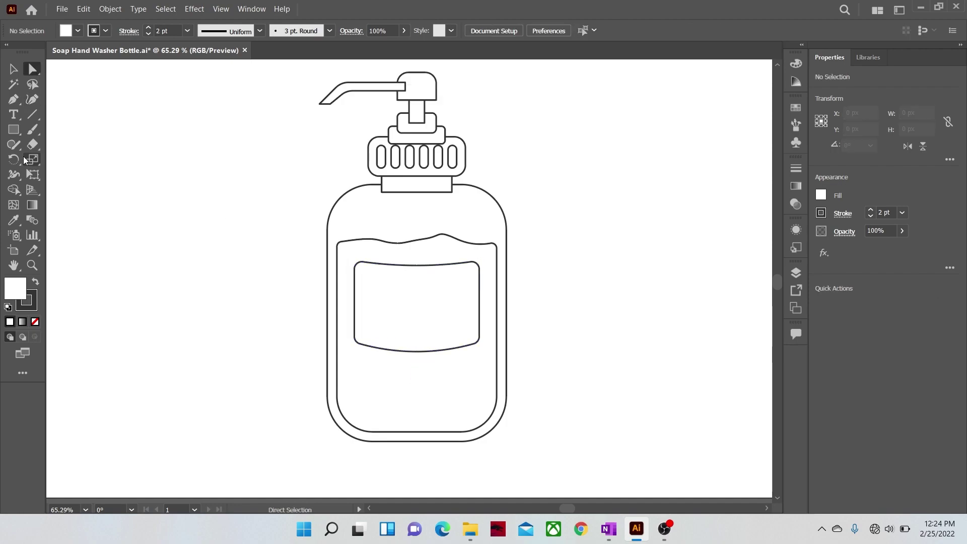
# - Draw a closed, downward-curving band with rounded ends around the bottle across the label's lower part using the Pen tool
pyautogui.click(11, 101)
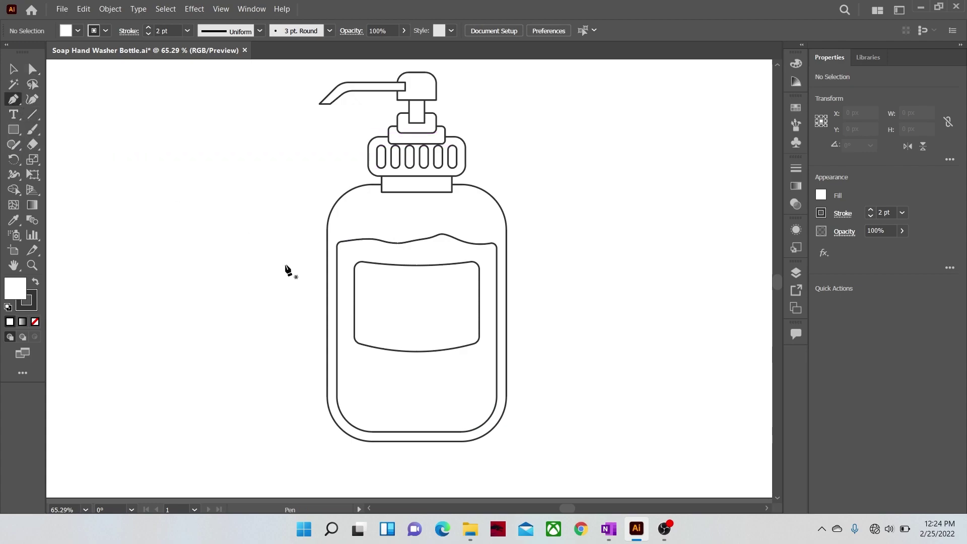
pyautogui.click(328, 325)
pyautogui.moveTo(328, 312); pyautogui.dragTo(337, 304)
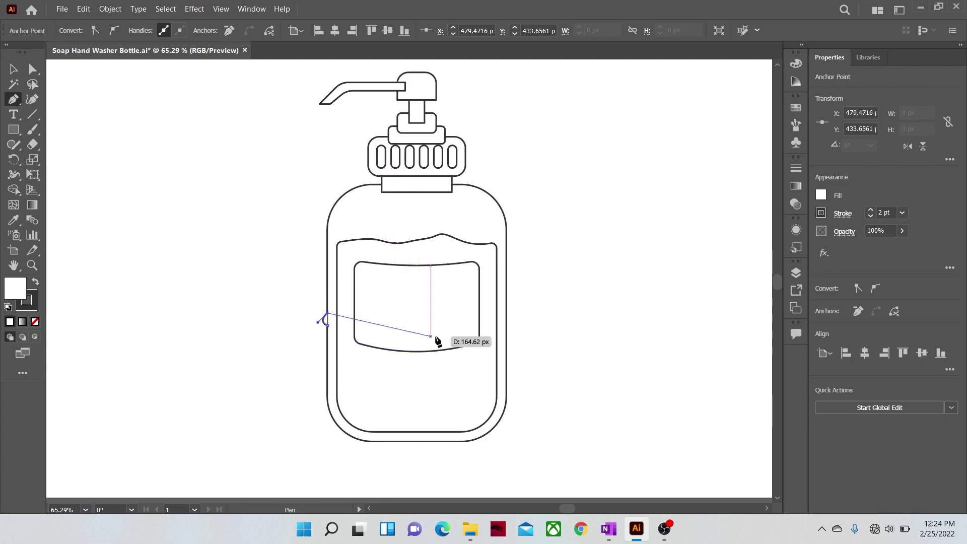
pyautogui.moveTo(506, 313); pyautogui.dragTo(584, 286)
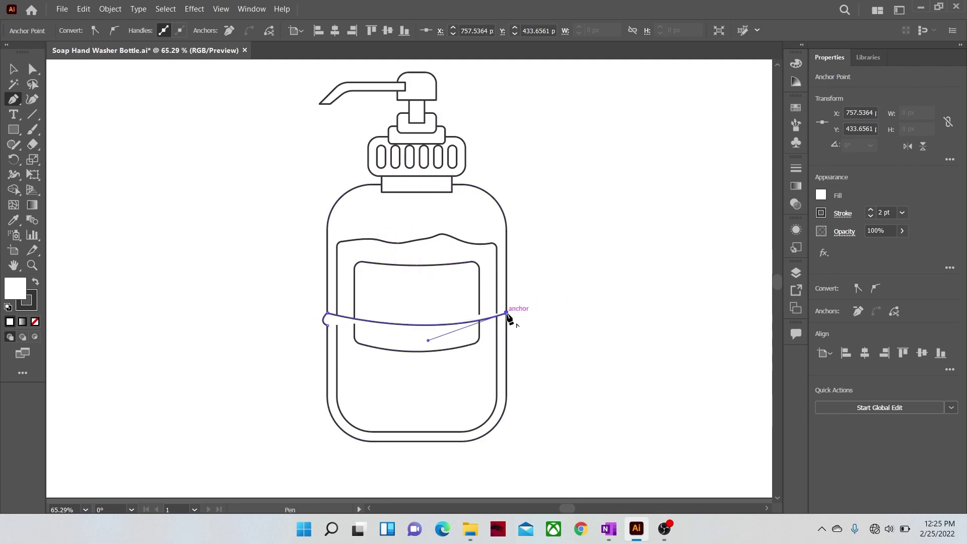
pyautogui.moveTo(507, 314); pyautogui.dragTo(494, 333)
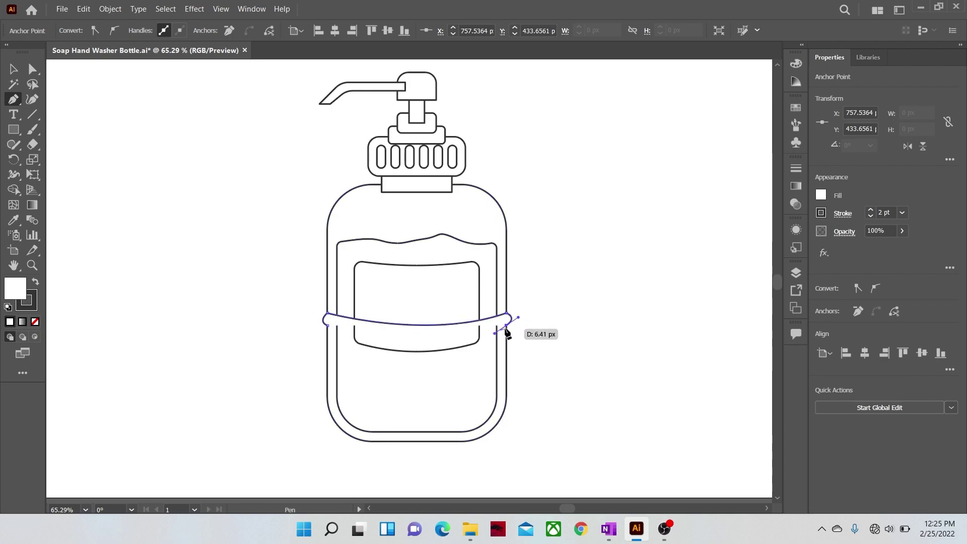
pyautogui.click(506, 326)
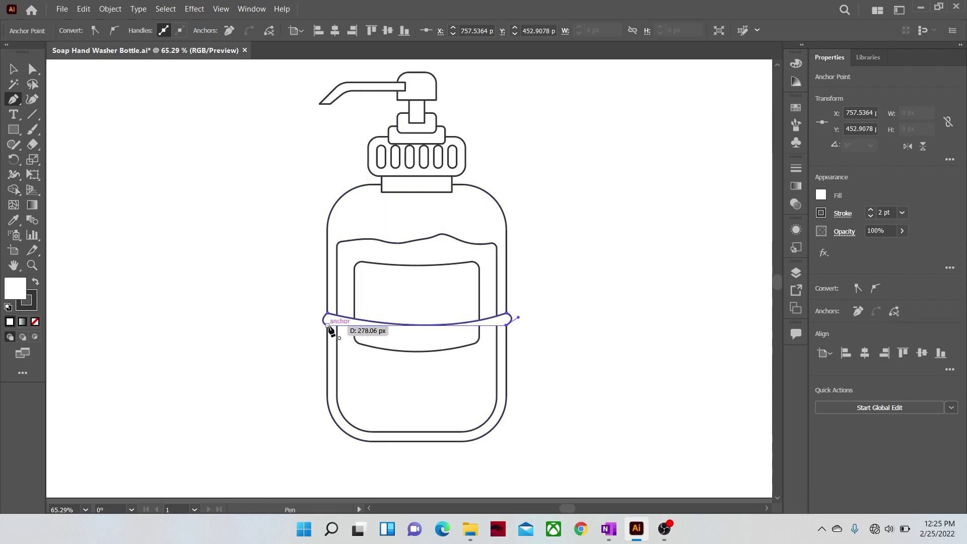
pyautogui.moveTo(327, 325); pyautogui.dragTo(219, 293)
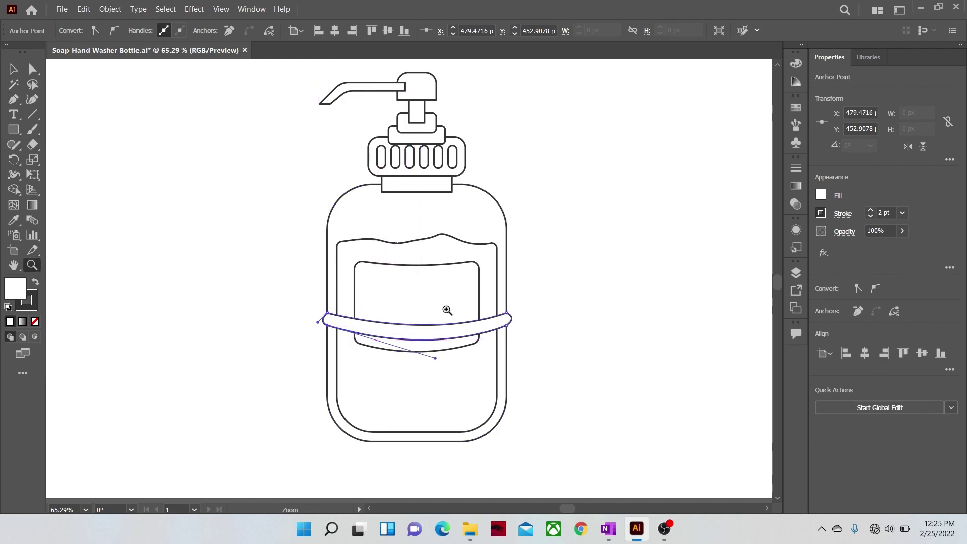
# - Draw a small rounded tie knot with the Pen tool over the middle of the curved band
pyautogui.moveTo(447, 311); pyautogui.dragTo(596, 328)
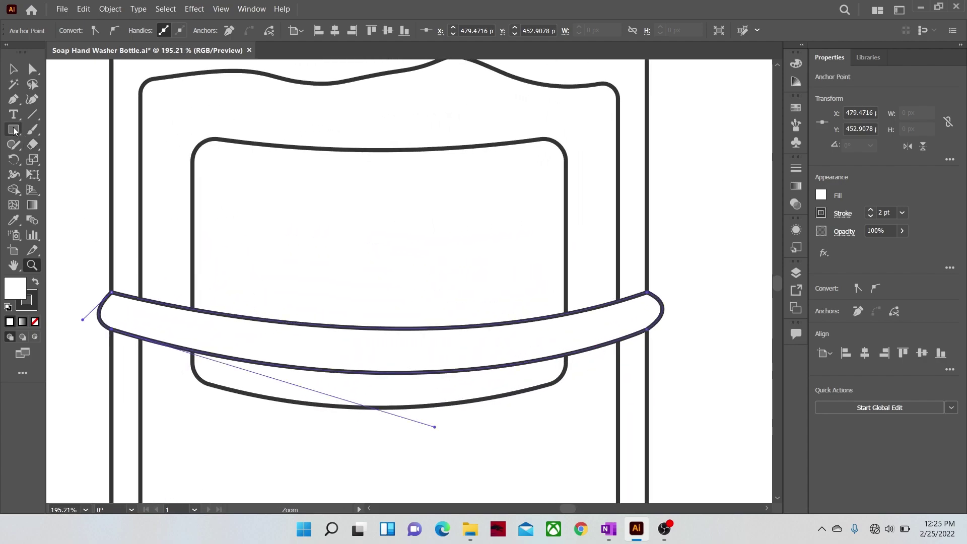
pyautogui.click(363, 378)
pyautogui.moveTo(344, 359); pyautogui.dragTo(345, 347)
pyautogui.moveTo(350, 339); pyautogui.dragTo(373, 387)
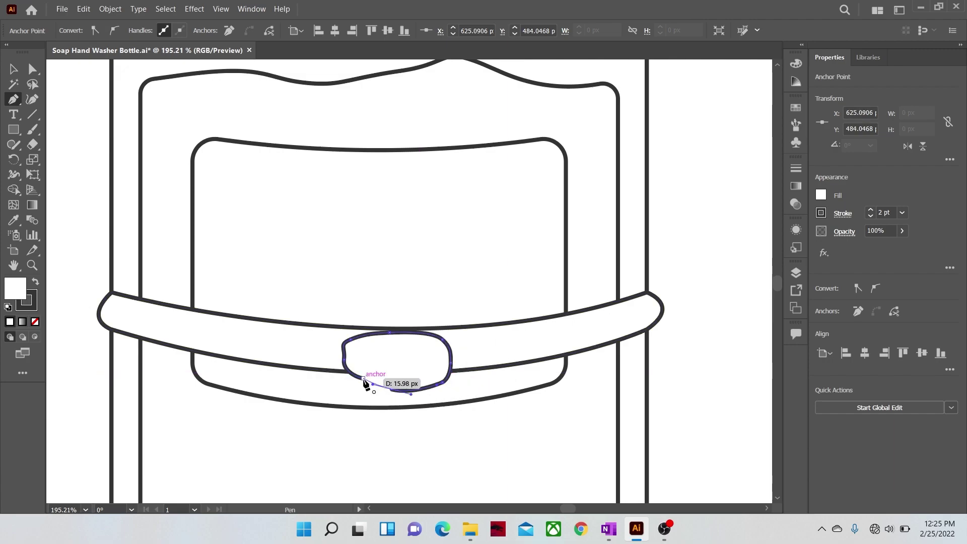
pyautogui.click(363, 378)
# - Draw a pointed tie blade about 75 × 193 px hanging from the knot past the bottle's base and slightly round its lower corners
pyautogui.moveTo(442, 336); pyautogui.dragTo(315, 333)
pyautogui.press('space')
pyautogui.moveTo(365, 360); pyautogui.dragTo(345, 337)
pyautogui.moveTo(346, 337); pyautogui.dragTo(311, 286)
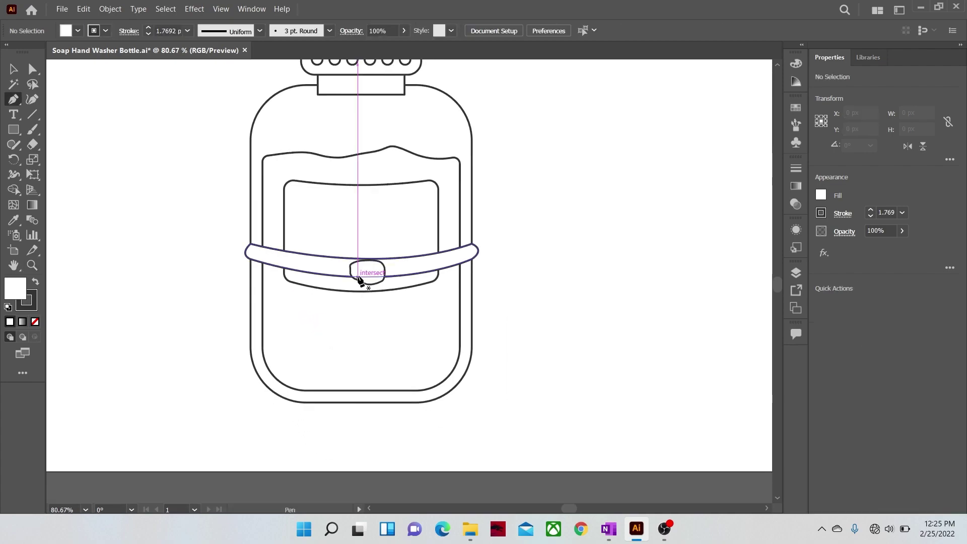
pyautogui.click(357, 277)
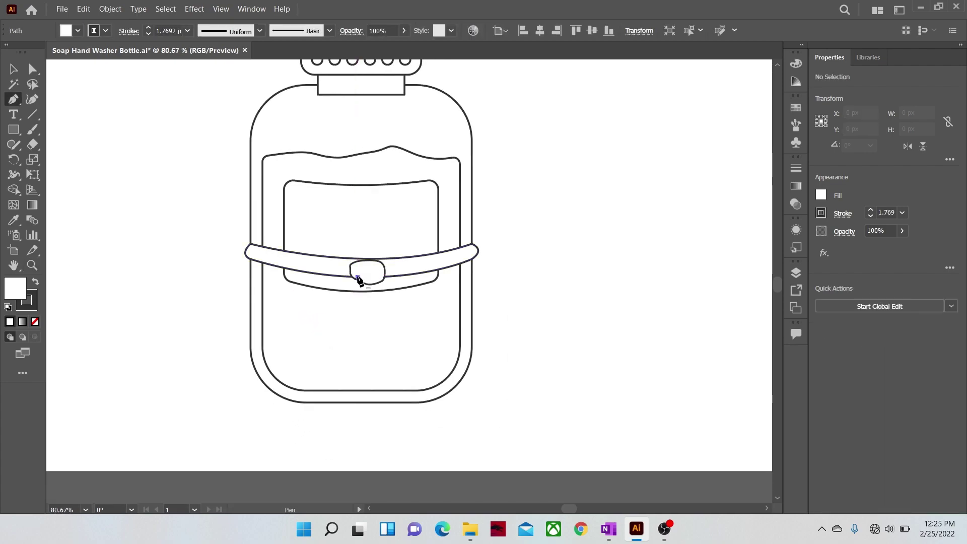
pyautogui.click(338, 393)
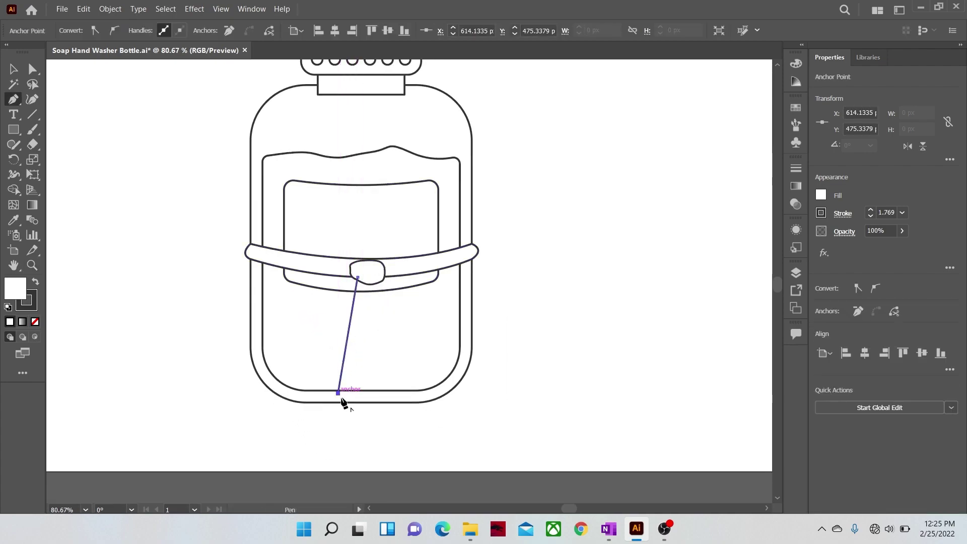
pyautogui.click(370, 430)
pyautogui.click(398, 391)
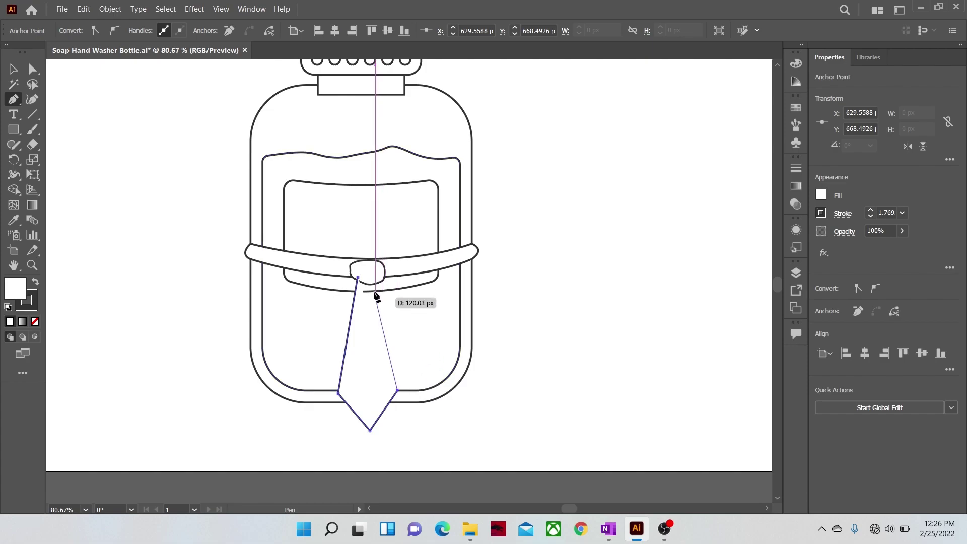
pyautogui.click(375, 276)
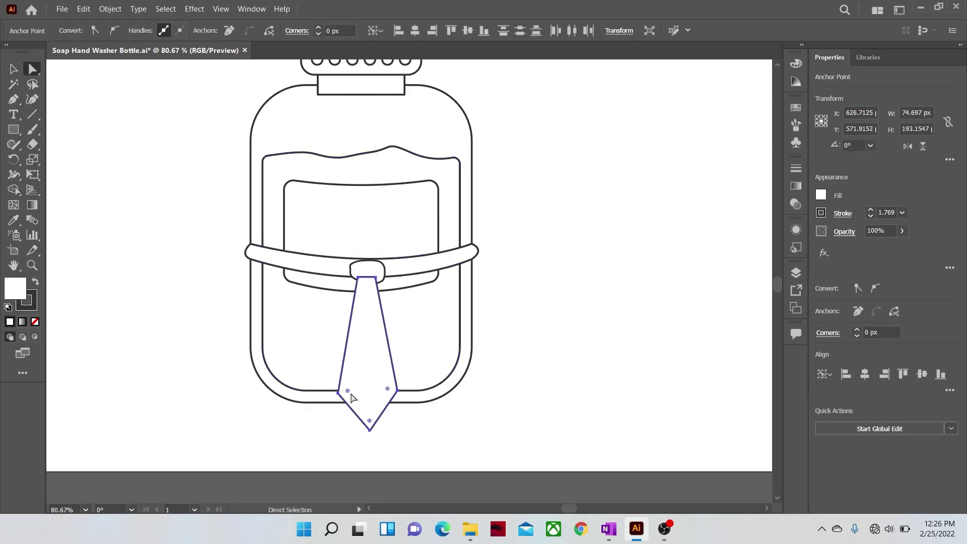
pyautogui.moveTo(347, 392); pyautogui.dragTo(342, 394)
pyautogui.click(171, 322)
# - Draw five slanted curved stripes down the tie blade with the Pen tool, each extending past both edges
pyautogui.click(33, 265)
pyautogui.moveTo(484, 362); pyautogui.dragTo(422, 251)
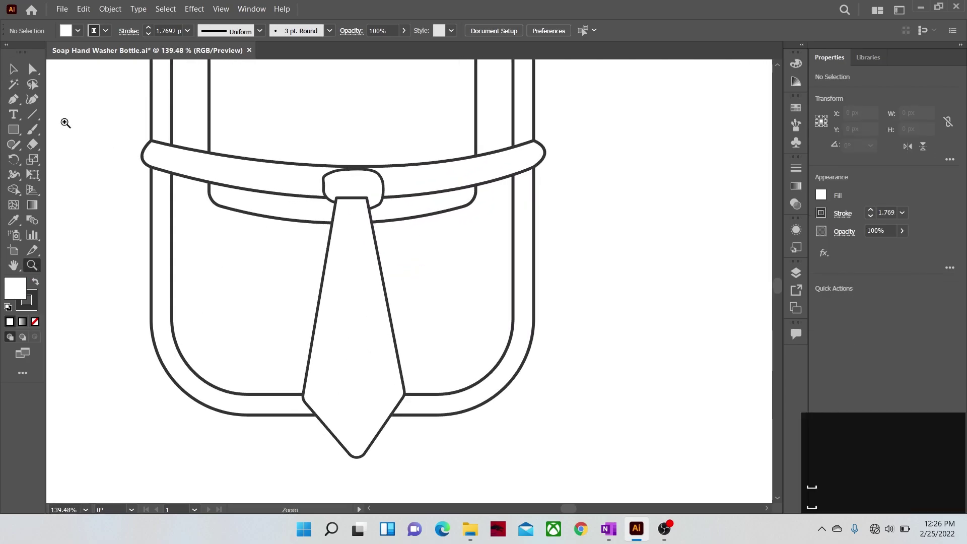
pyautogui.click(319, 209)
pyautogui.moveTo(387, 231); pyautogui.dragTo(309, 210)
pyautogui.moveTo(318, 210); pyautogui.dragTo(317, 214)
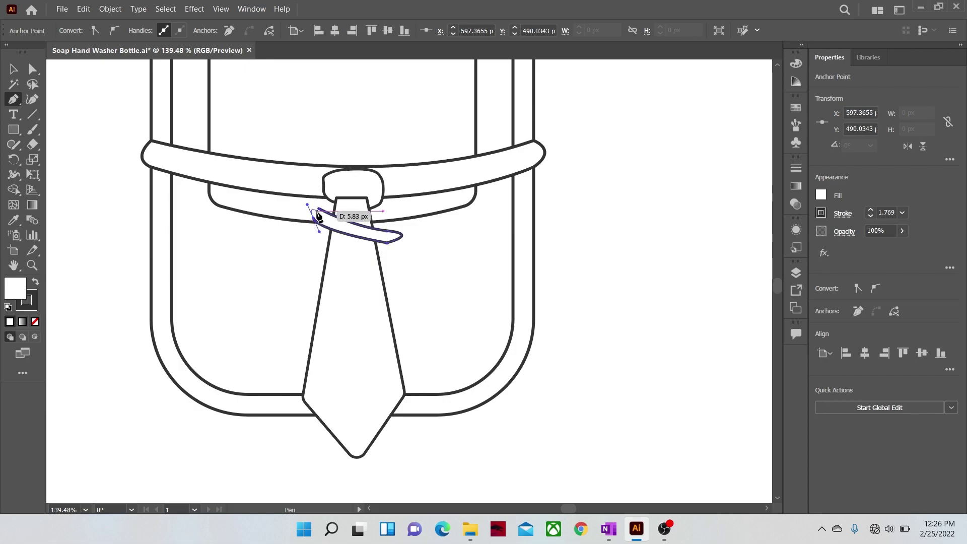
pyautogui.click(311, 251)
pyautogui.moveTo(399, 276); pyautogui.dragTo(428, 278)
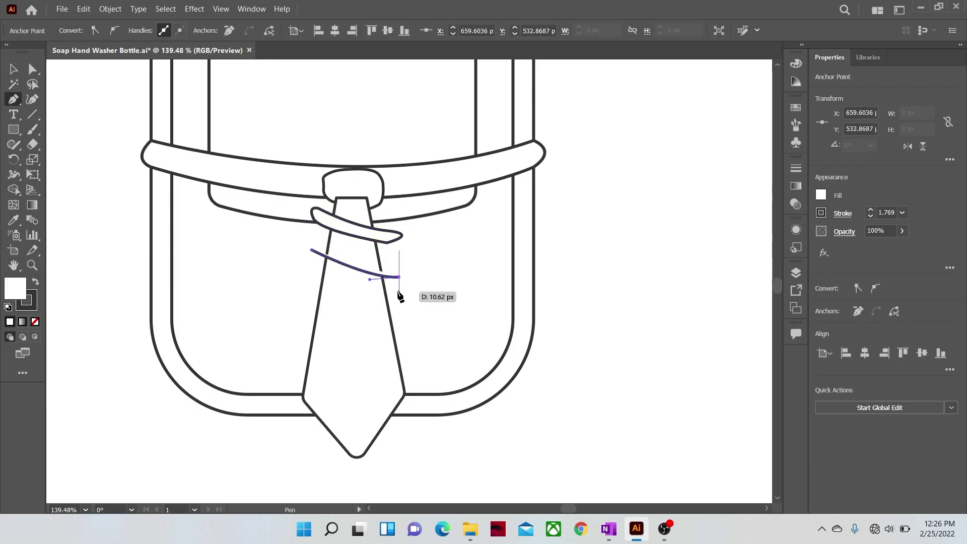
pyautogui.click(399, 291)
pyautogui.moveTo(308, 267); pyautogui.dragTo(301, 252)
pyautogui.click(302, 290)
pyautogui.moveTo(405, 324); pyautogui.dragTo(446, 331)
pyautogui.click(404, 340)
pyautogui.click(299, 340)
pyautogui.moveTo(415, 375); pyautogui.dragTo(433, 358)
pyautogui.click(414, 394)
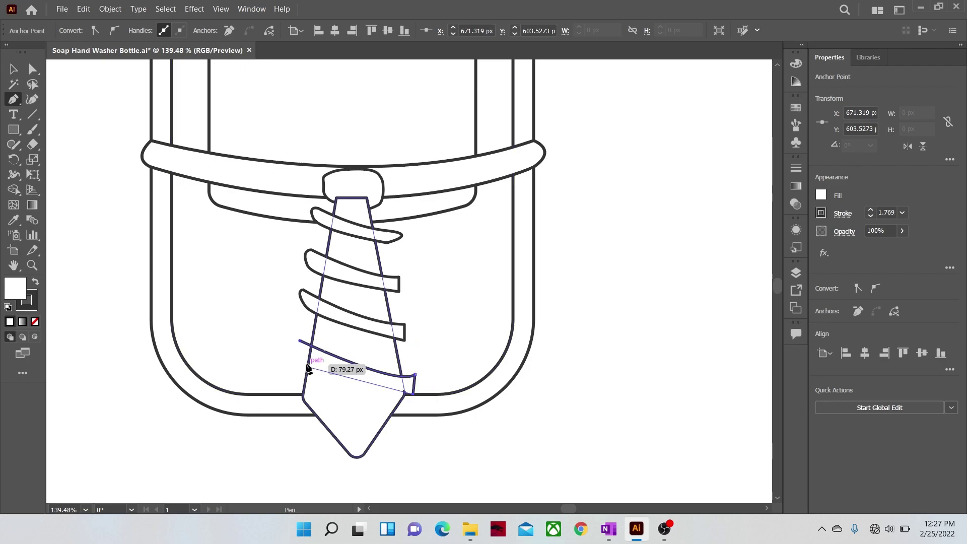
pyautogui.moveTo(302, 359); pyautogui.dragTo(292, 336)
pyautogui.click(299, 340)
pyautogui.click(299, 379)
pyautogui.moveTo(411, 410); pyautogui.dragTo(433, 394)
pyautogui.click(407, 427)
pyautogui.moveTo(296, 396); pyautogui.dragTo(285, 376)
# - Draw one more slanted curved stripe across the tie knot, extending past both of its sides
pyautogui.click(330, 153)
pyautogui.moveTo(392, 185); pyautogui.dragTo(439, 194)
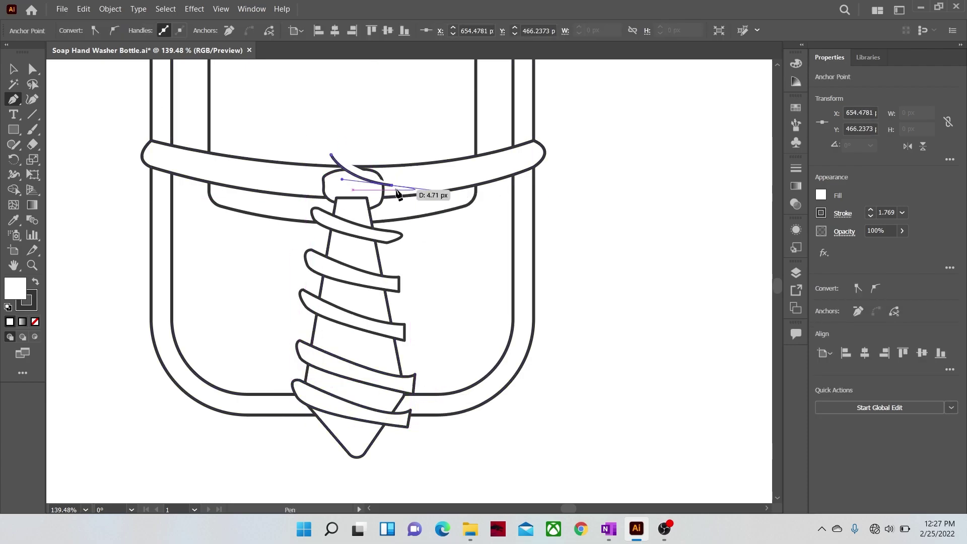
pyautogui.click(393, 194)
pyautogui.moveTo(327, 168); pyautogui.dragTo(314, 133)
pyautogui.click(330, 153)
# - Trim every stripe end that sticks out beyond the tie blade and knot using Shape Builder
pyautogui.press('v')
pyautogui.keyDown('shift'); pyautogui.click(343, 244); pyautogui.keyUp('shift')
pyautogui.keyDown('shift'); pyautogui.click(347, 227); pyautogui.keyUp('shift')
pyautogui.click(13, 190)
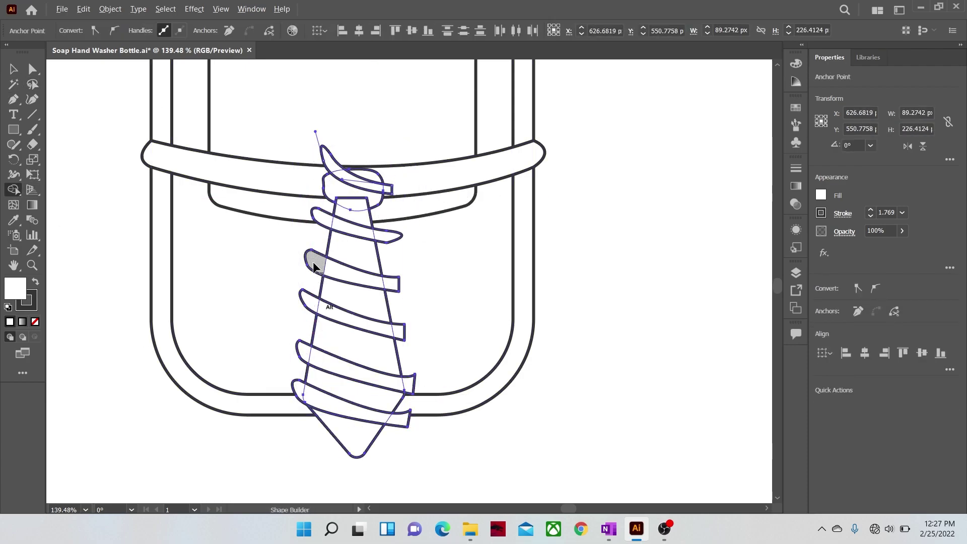
pyautogui.keyDown('alt'); pyautogui.click(314, 264); pyautogui.keyUp('alt')
pyautogui.keyDown('alt'); pyautogui.click(322, 220); pyautogui.keyUp('alt')
pyautogui.keyDown('alt'); pyautogui.click(329, 161); pyautogui.keyUp('alt')
pyautogui.moveTo(387, 226); pyautogui.dragTo(394, 282)
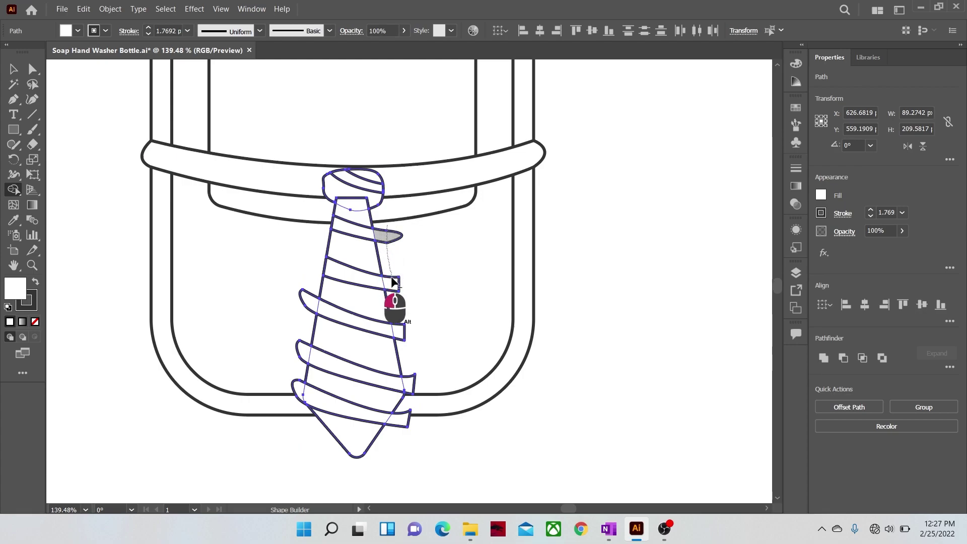
pyautogui.moveTo(406, 348)
pyautogui.mouseDown()
pyautogui.moveTo(415, 386)
pyautogui.moveTo(409, 422)
pyautogui.mouseUp()
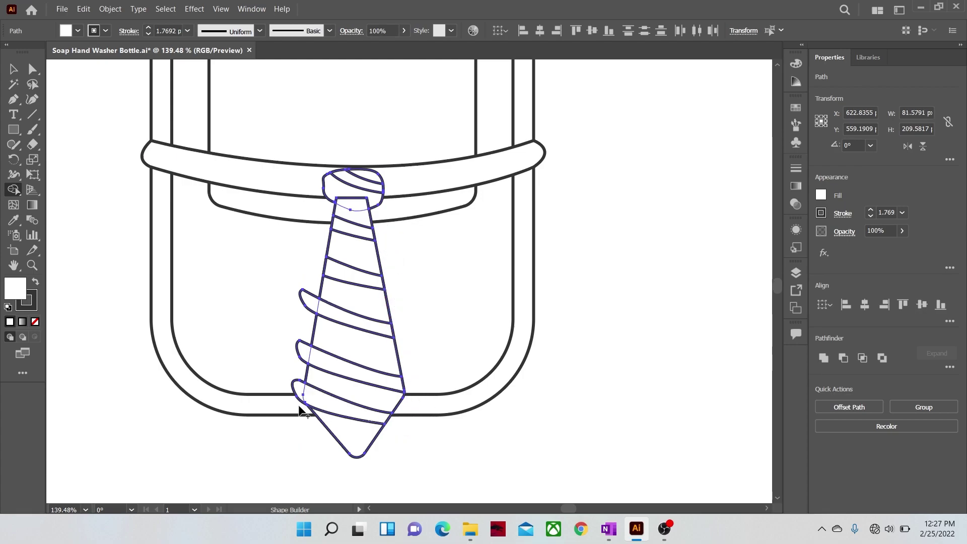
pyautogui.moveTo(298, 400); pyautogui.dragTo(313, 296)
pyautogui.press('v')
pyautogui.hotkey('ctrl', 'shift', 'a')
# - Apply the appearance of the faint dark grey swatch, third in the palette beside the artboard, to the bottle body with the Eyedropper
pyautogui.press('z')
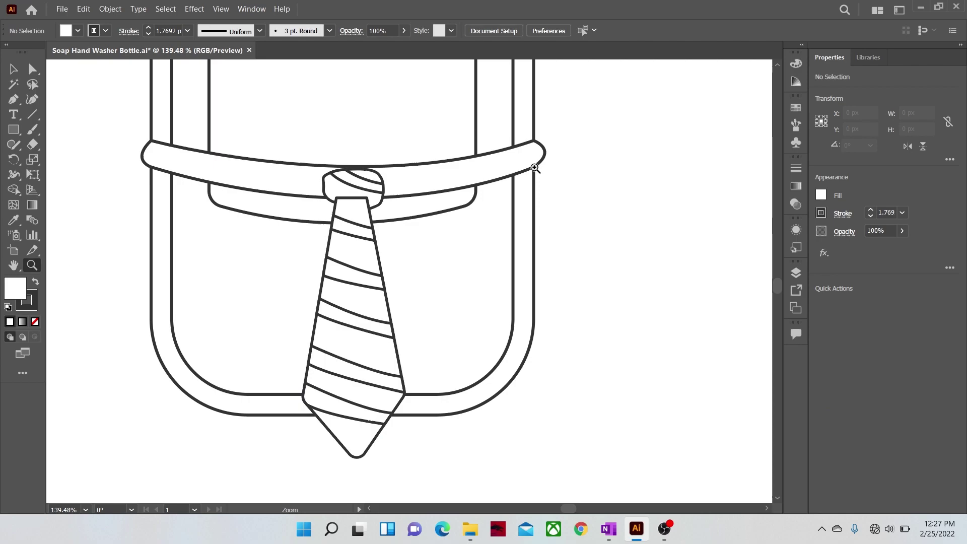
pyautogui.moveTo(537, 165); pyautogui.dragTo(385, 173)
pyautogui.press('space')
pyautogui.moveTo(436, 136); pyautogui.dragTo(392, 261)
pyautogui.moveTo(527, 196); pyautogui.dragTo(454, 221)
pyautogui.press('space')
pyautogui.moveTo(436, 190)
pyautogui.mouseDown()
pyautogui.moveTo(451, 193)
pyautogui.moveTo(439, 189)
pyautogui.mouseUp()
pyautogui.press('space')
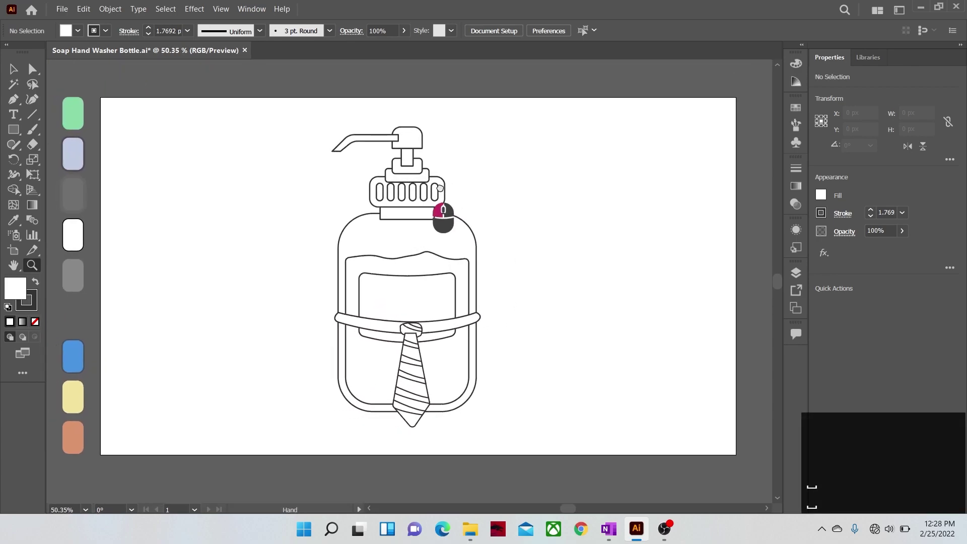
pyautogui.click(14, 69)
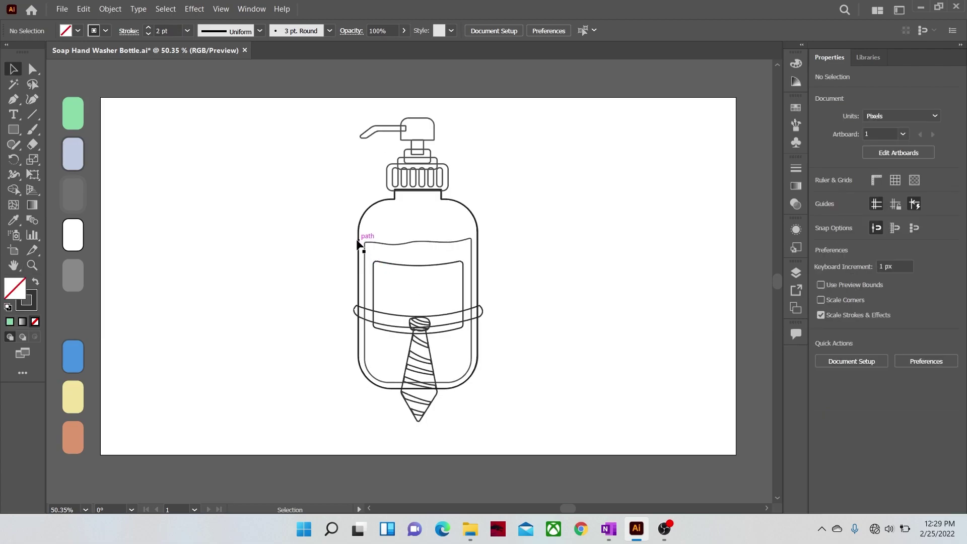
pyautogui.click(358, 245)
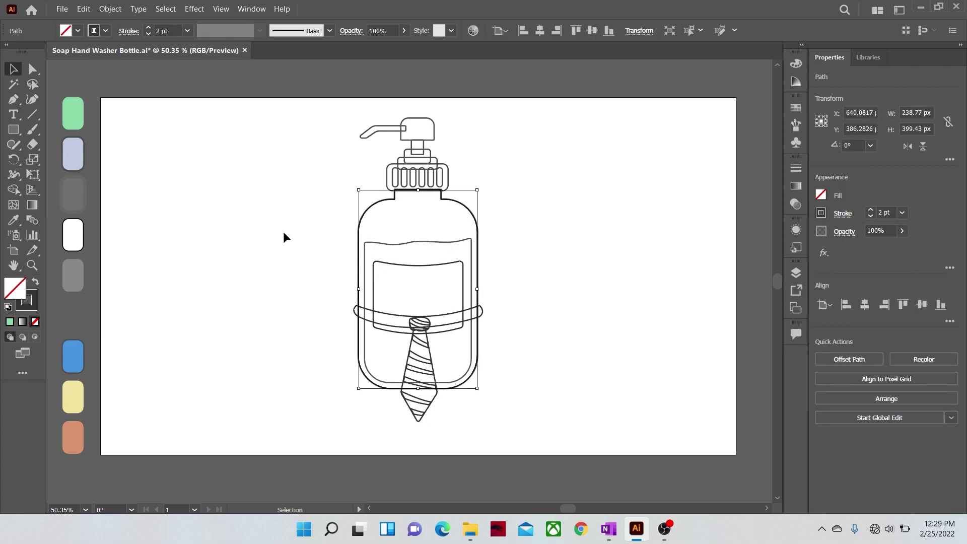
pyautogui.click(13, 220)
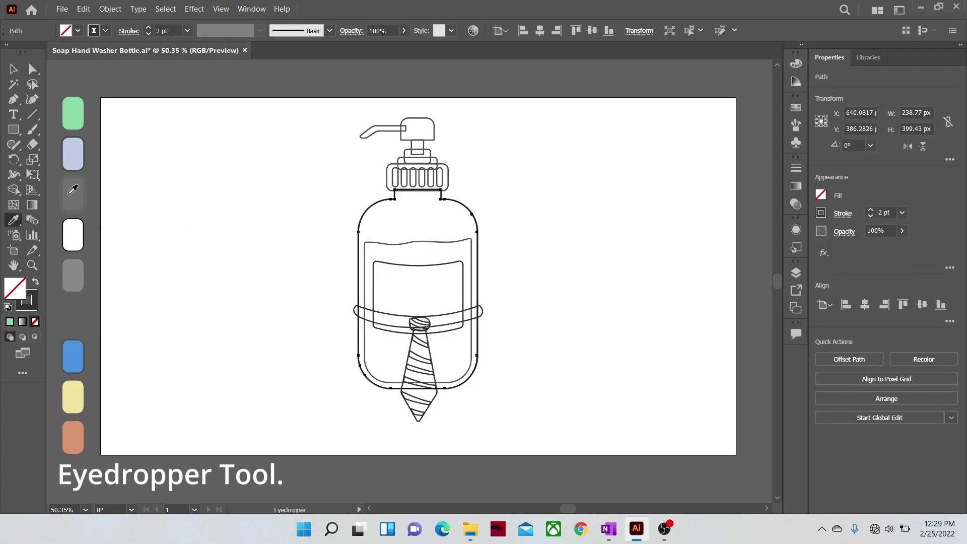
pyautogui.click(63, 197)
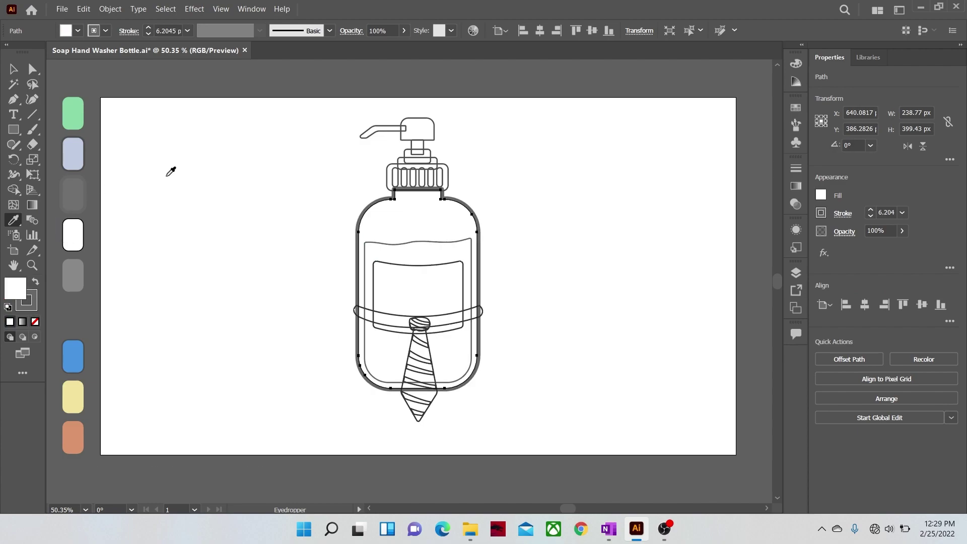
# - Colour all pump and cap parts with the lavender swatch and the liquid shape with the blue swatch using the Eyedropper
pyautogui.moveTo(360, 110); pyautogui.dragTo(456, 177)
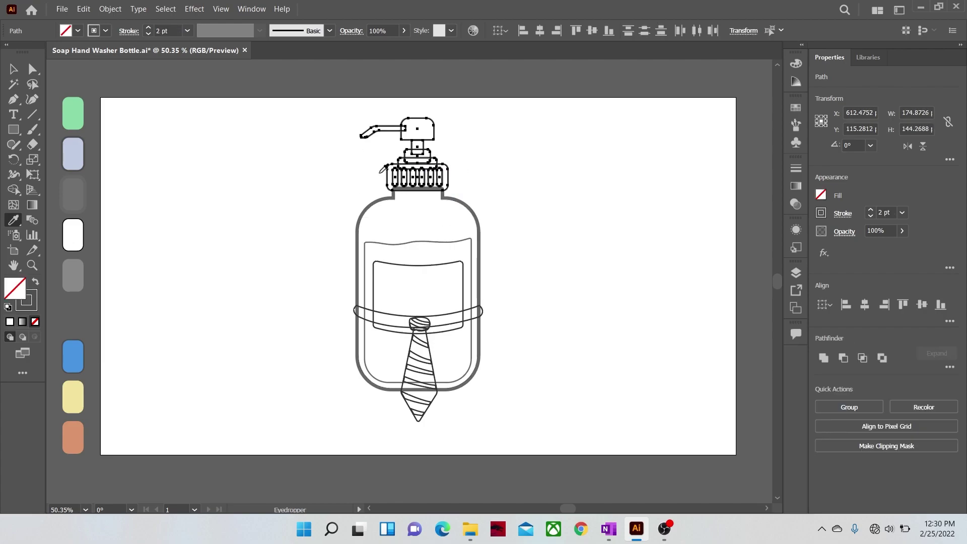
pyautogui.click(76, 157)
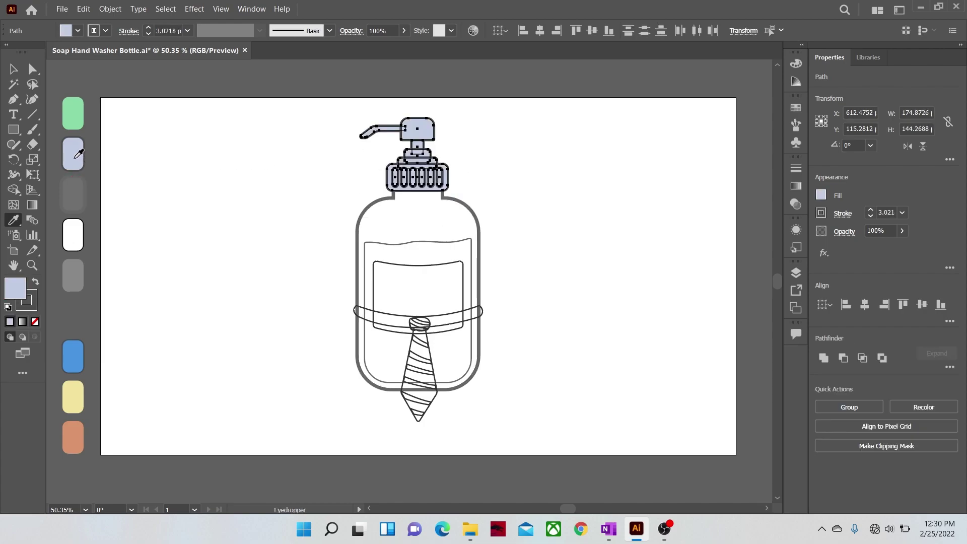
pyautogui.keyDown('ctrl'); pyautogui.click(398, 243); pyautogui.keyUp('ctrl')
pyautogui.click(75, 351)
# - Apply the orange swatch to the label and the blue swatch to both the strap and the tie blade with the Eyedropper
pyautogui.keyDown('ctrl'); pyautogui.click(373, 266); pyautogui.keyUp('ctrl')
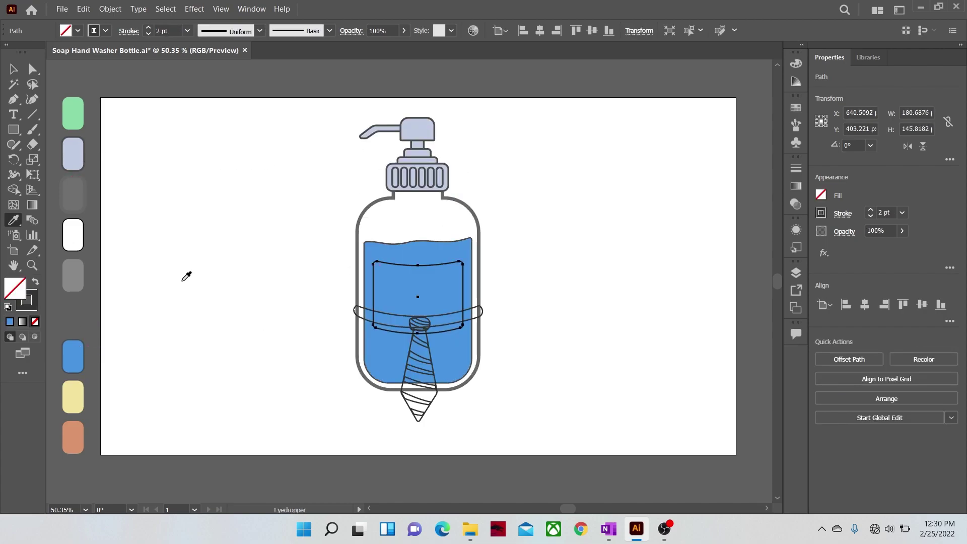
pyautogui.click(83, 431)
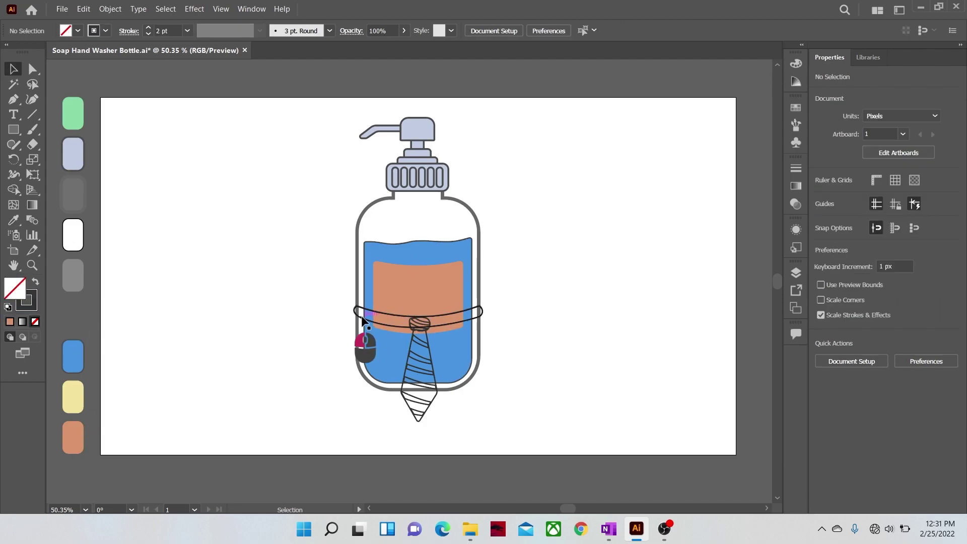
pyautogui.click(363, 318)
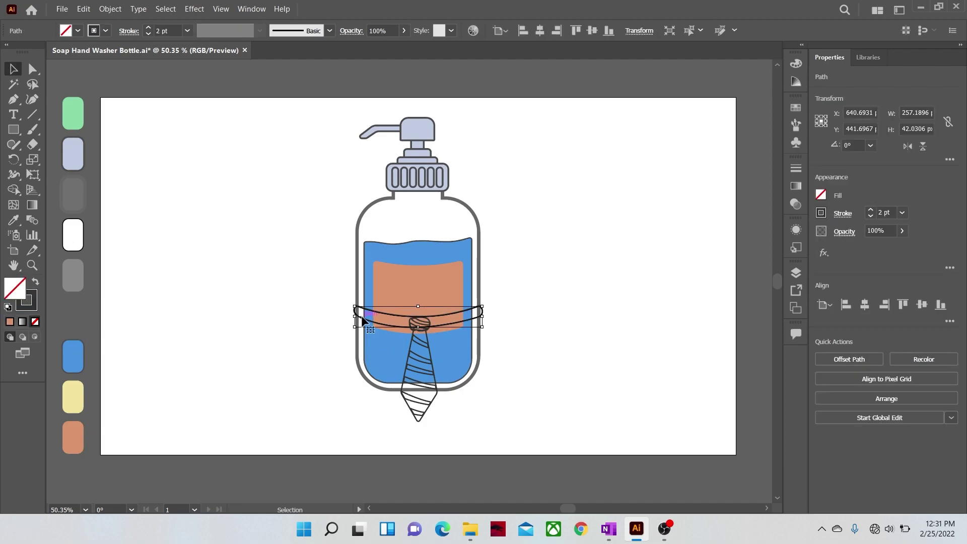
pyautogui.keyDown('shift'); pyautogui.click(403, 387); pyautogui.keyUp('shift')
pyautogui.click(12, 221)
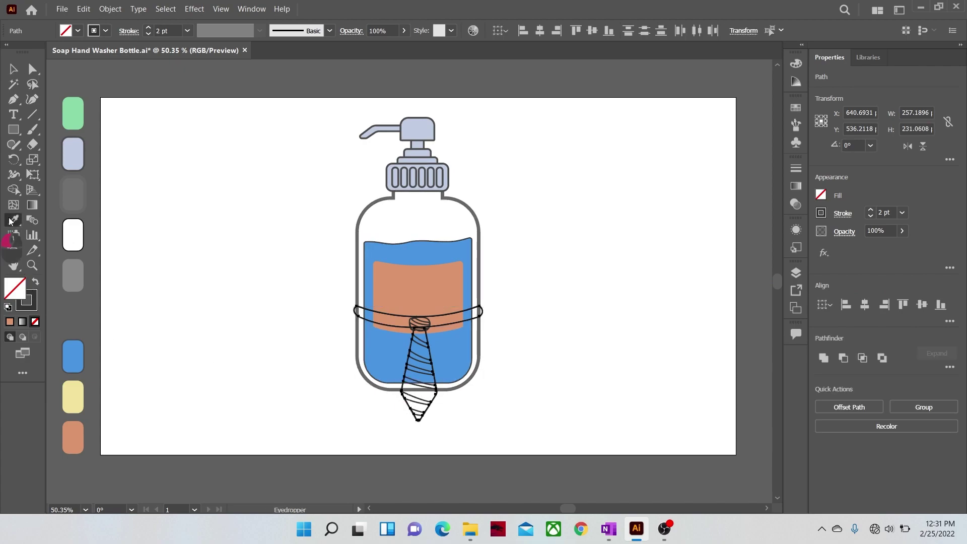
pyautogui.click(78, 345)
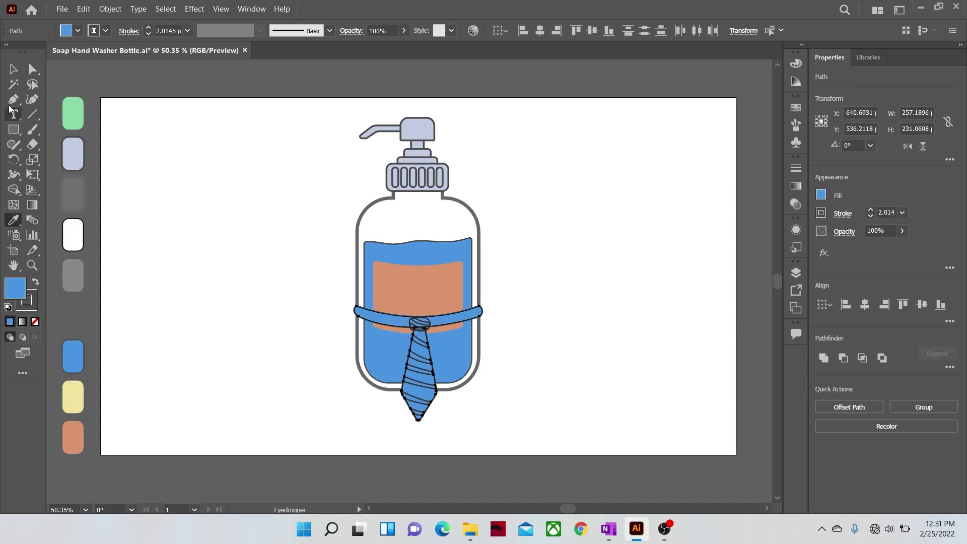
pyautogui.click(13, 69)
pyautogui.click(211, 285)
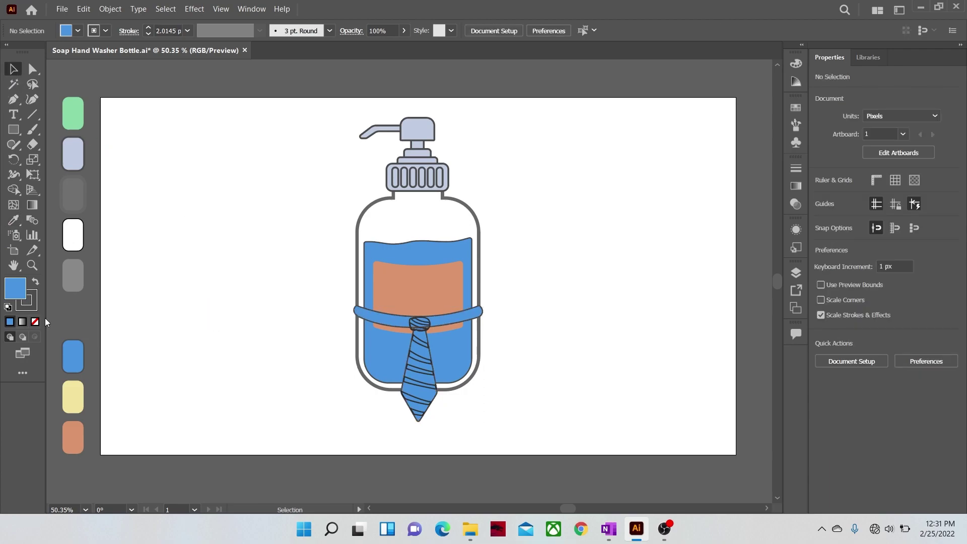
# - Apply the pale yellow swatch to all the stripes on the tie knot and blade with the Eyedropper
pyautogui.click(31, 267)
pyautogui.moveTo(417, 367); pyautogui.dragTo(596, 397)
pyautogui.moveTo(490, 406); pyautogui.dragTo(476, 331)
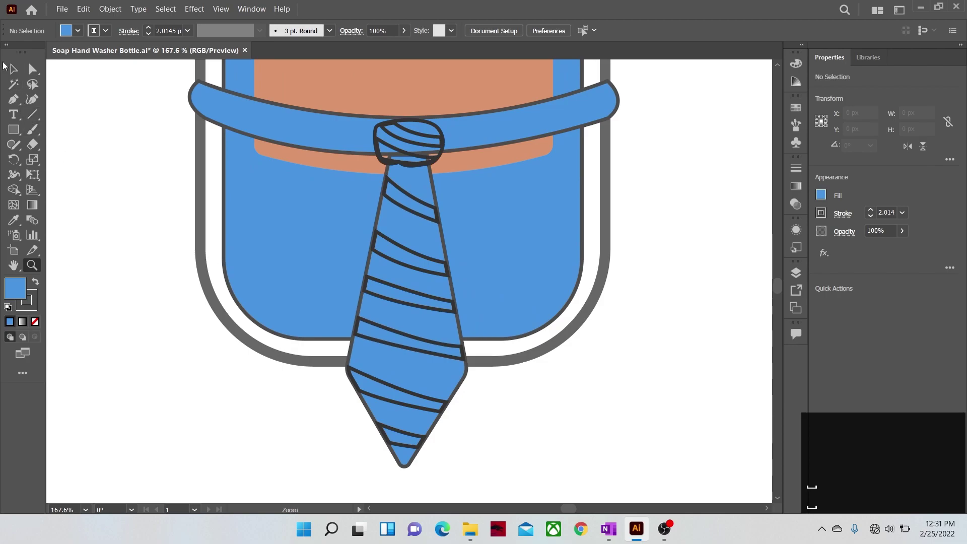
pyautogui.click(411, 144)
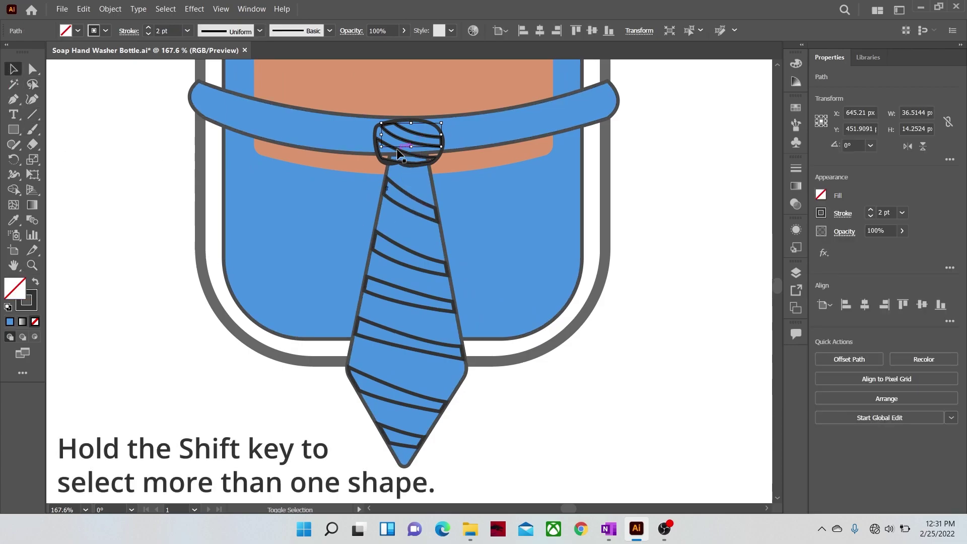
pyautogui.keyDown('shift'); pyautogui.click(410, 211); pyautogui.keyUp('shift')
pyautogui.keyDown('shift'); pyautogui.click(404, 251); pyautogui.keyUp('shift')
pyautogui.keyDown('shift'); pyautogui.click(402, 289); pyautogui.keyUp('shift')
pyautogui.keyDown('shift'); pyautogui.click(401, 333); pyautogui.keyUp('shift')
pyautogui.keyDown('shift'); pyautogui.click(399, 390); pyautogui.keyUp('shift')
pyautogui.keyDown('shift'); pyautogui.click(400, 431); pyautogui.keyUp('shift')
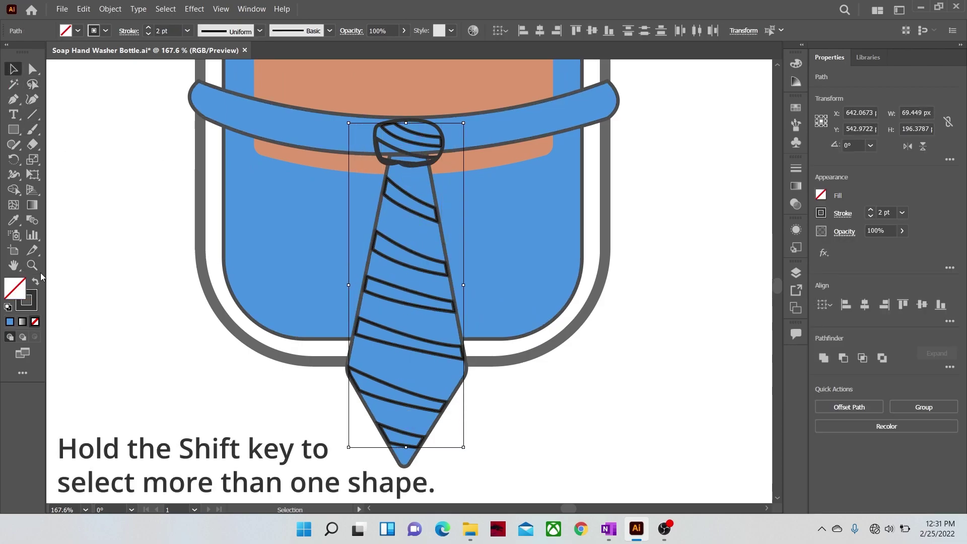
pyautogui.click(32, 265)
pyautogui.moveTo(472, 272); pyautogui.dragTo(302, 272)
pyautogui.click(14, 220)
pyautogui.click(120, 298)
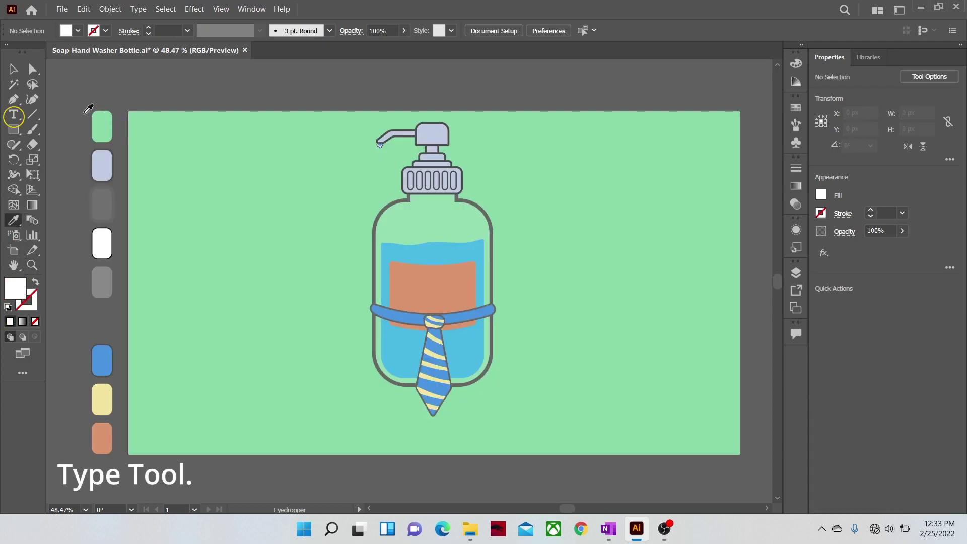
# - Add the text SOAP on the background beside the bottle and enlarge it to about 110 pt
pyautogui.click(14, 115)
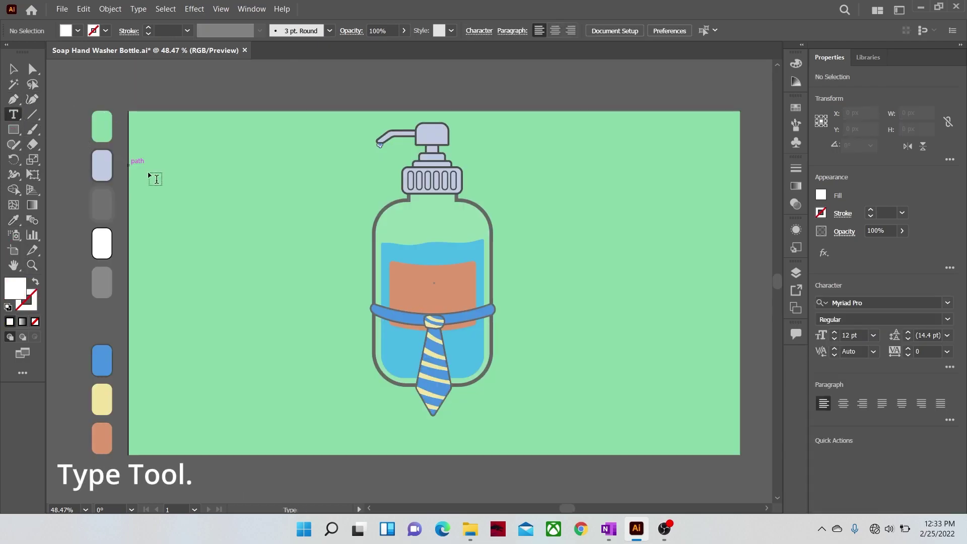
pyautogui.click(216, 205)
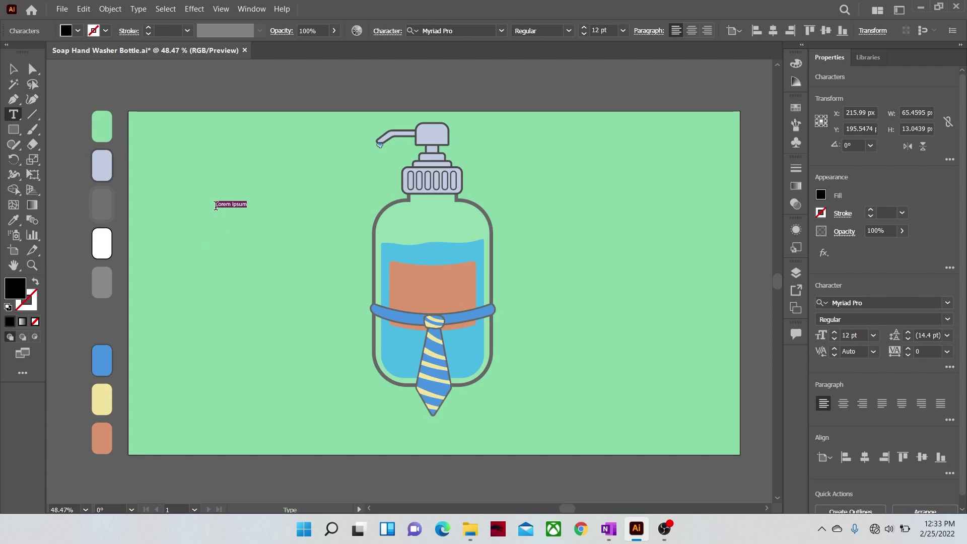
pyautogui.write('So')
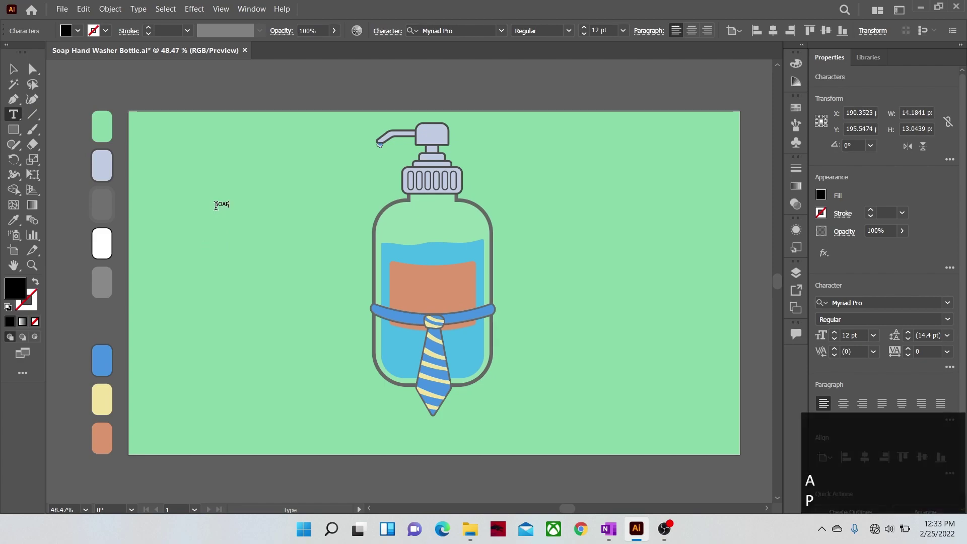
pyautogui.press('Escape')
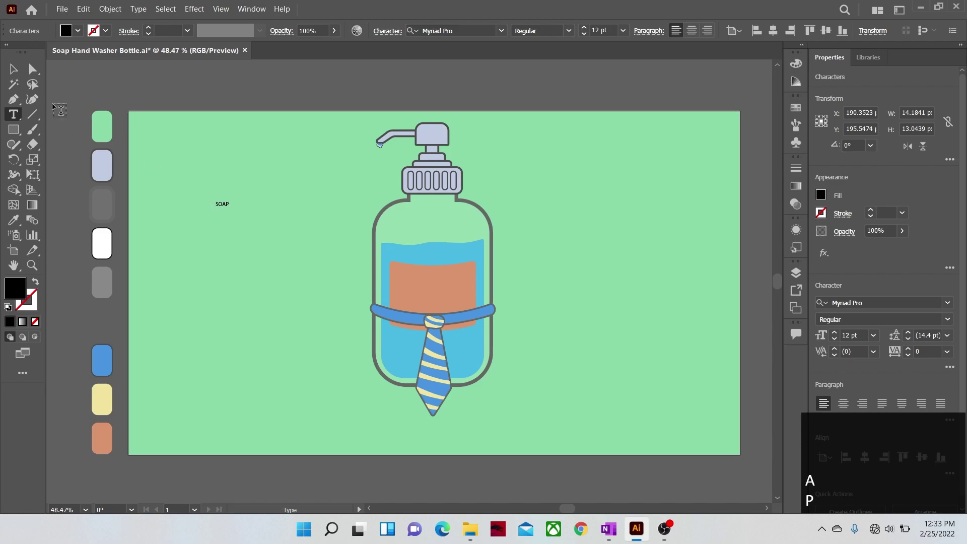
pyautogui.click(13, 70)
pyautogui.moveTo(228, 206); pyautogui.dragTo(337, 258)
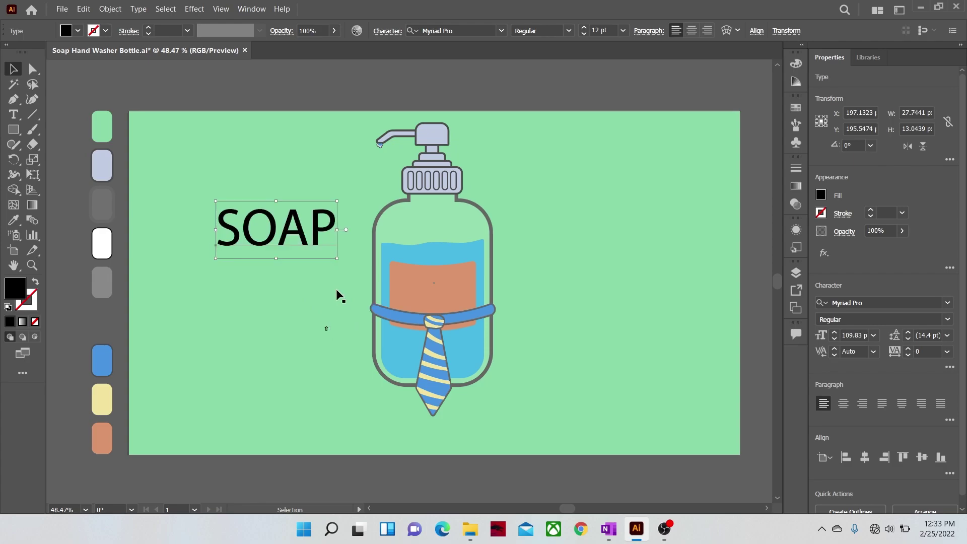
# - Fill the SOAP text with white and fit it onto the orange label at about 70 pt
pyautogui.click(78, 31)
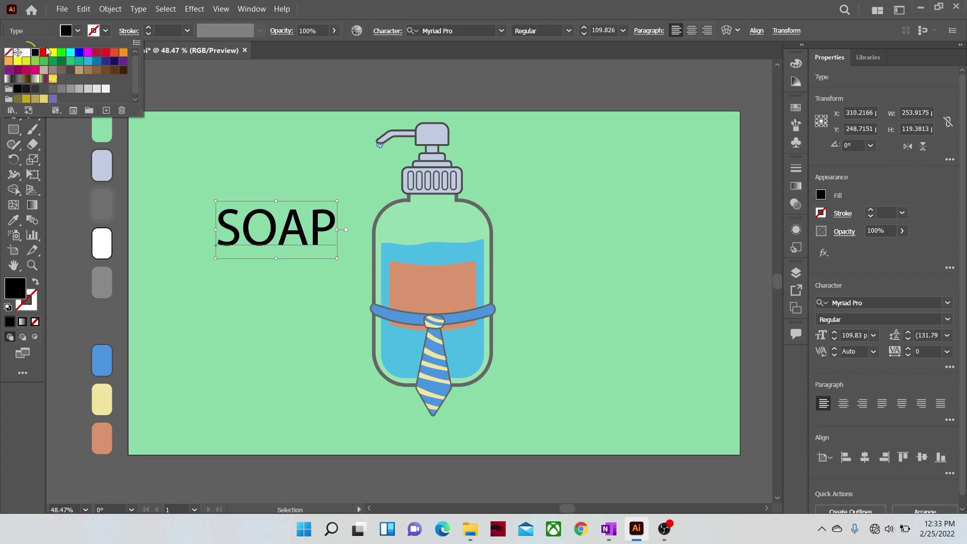
pyautogui.click(25, 53)
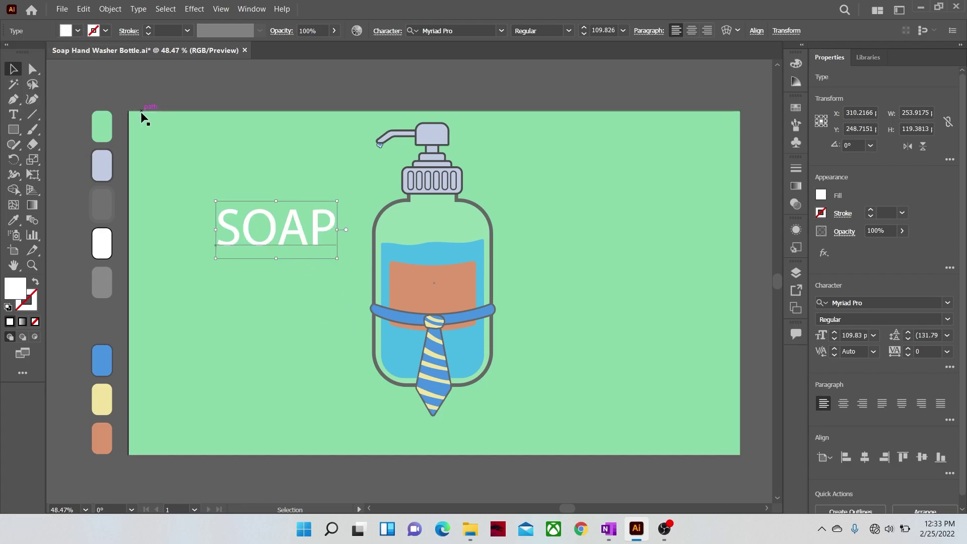
pyautogui.moveTo(225, 223); pyautogui.dragTo(406, 283)
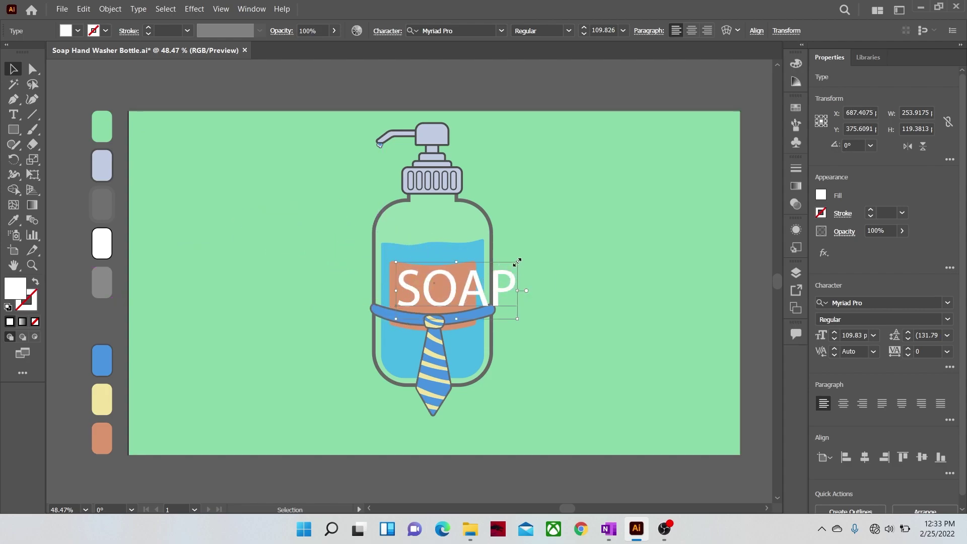
pyautogui.moveTo(491, 267); pyautogui.dragTo(471, 267)
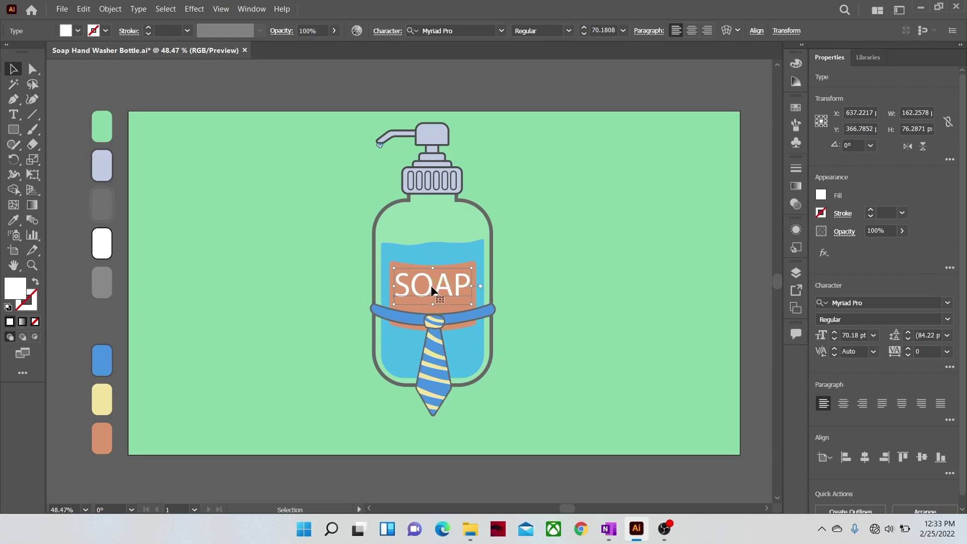
pyautogui.click(444, 256)
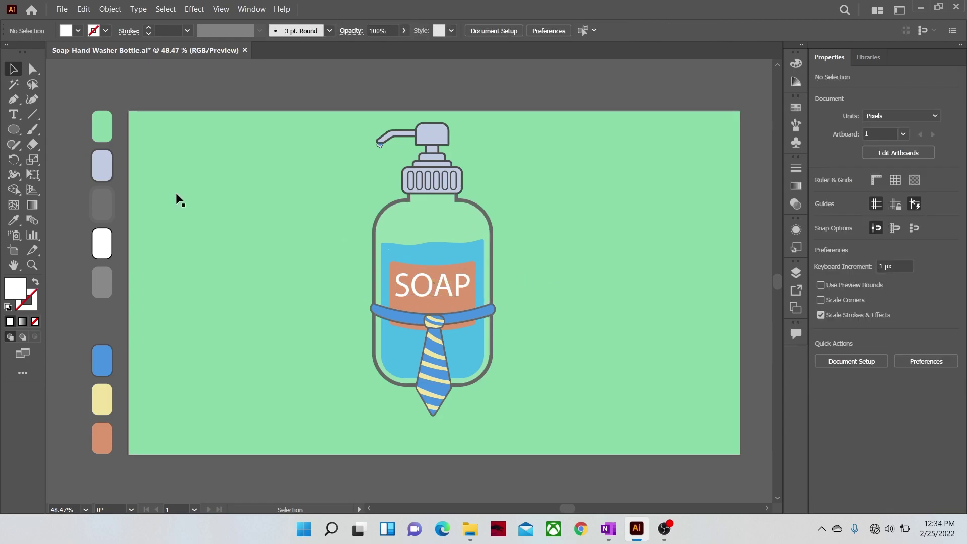
# - Draw a white circle about 87 px wide beside the bottle and place two slightly offset copies of it further out
pyautogui.click(13, 130)
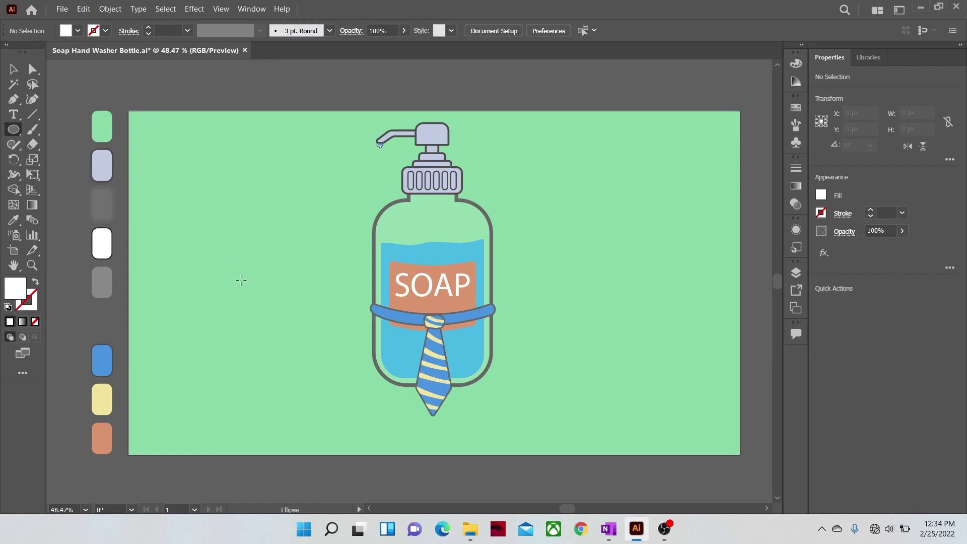
pyautogui.moveTo(273, 212); pyautogui.dragTo(314, 253)
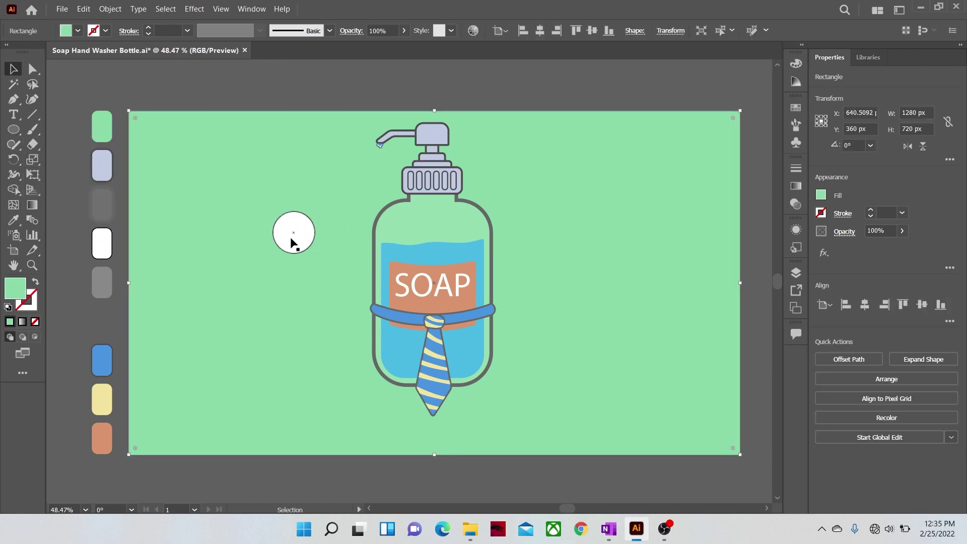
pyautogui.moveTo(294, 243); pyautogui.dragTo(223, 240)
pyautogui.keyDown('shift'); pyautogui.click(232, 249); pyautogui.keyUp('shift')
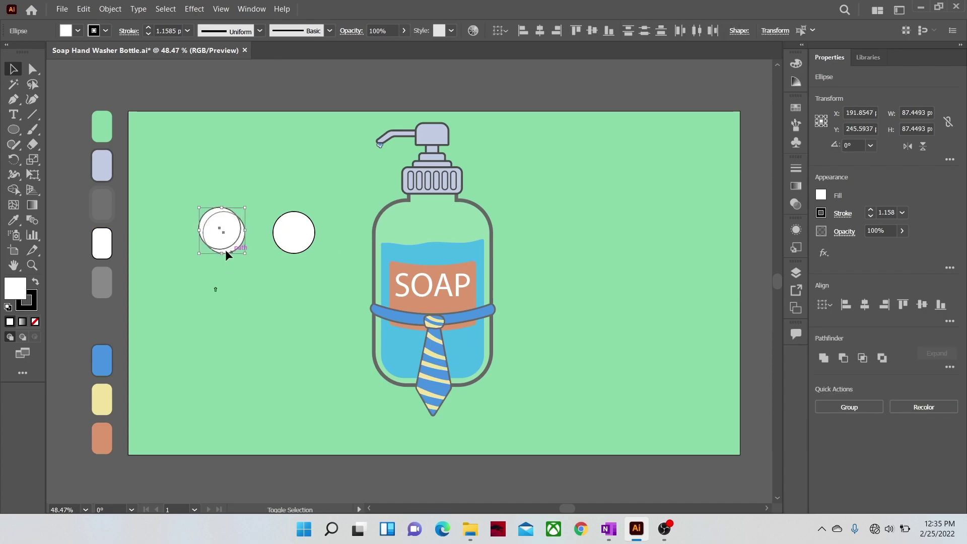
# - Cut the overlapping circle copies down to a thin crescent with Shape Builder and give it the semi-transparent grey swatch
pyautogui.click(14, 190)
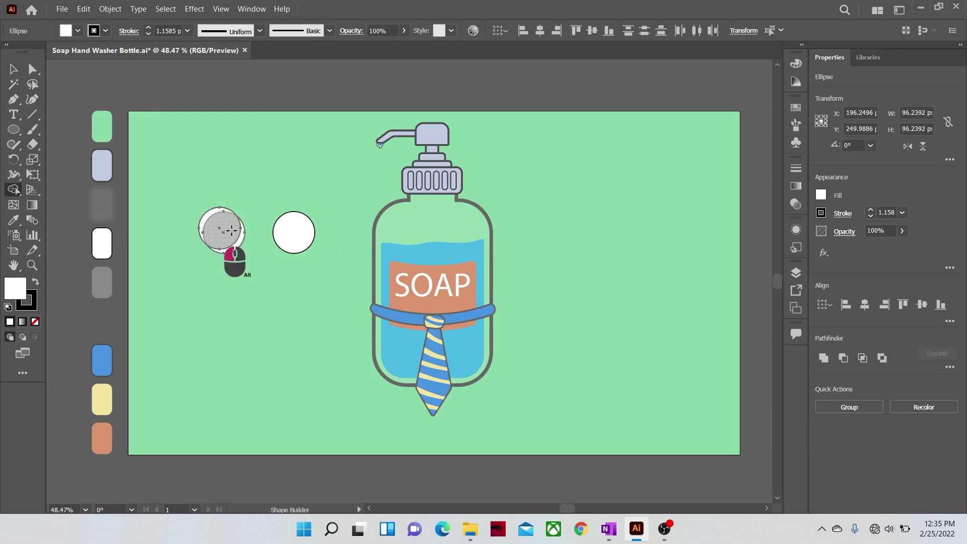
pyautogui.moveTo(232, 254); pyautogui.dragTo(200, 201)
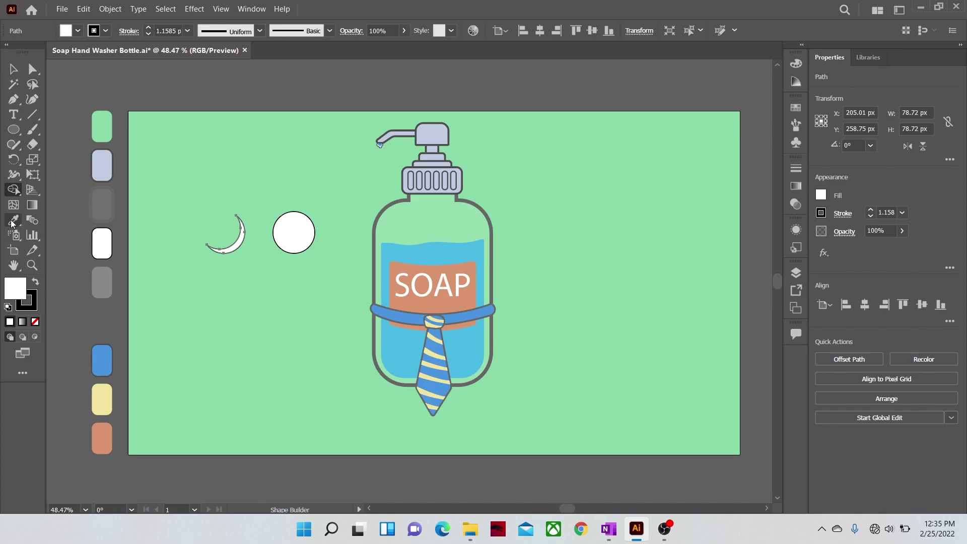
pyautogui.click(107, 321)
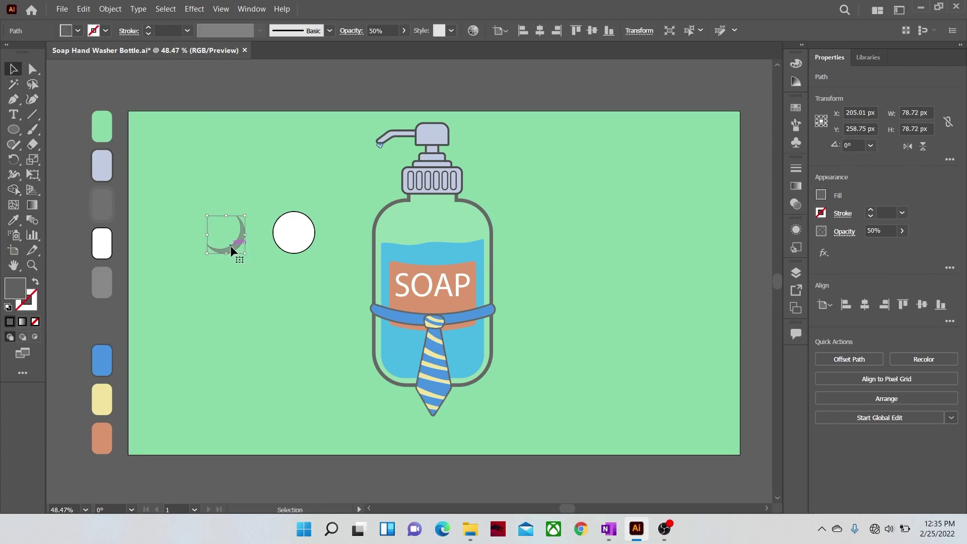
# - Place the grey crescent on the lower edge of the white circle as a shadow and group the two shapes
pyautogui.moveTo(230, 246); pyautogui.dragTo(301, 243)
pyautogui.keyDown('shift'); pyautogui.click(289, 232); pyautogui.keyUp('shift')
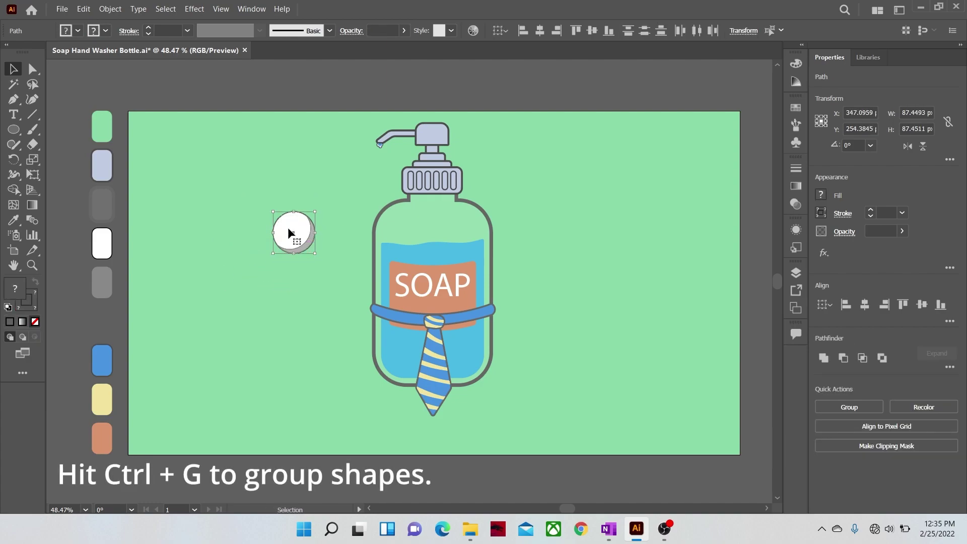
pyautogui.hotkey('ctrl', 'g')
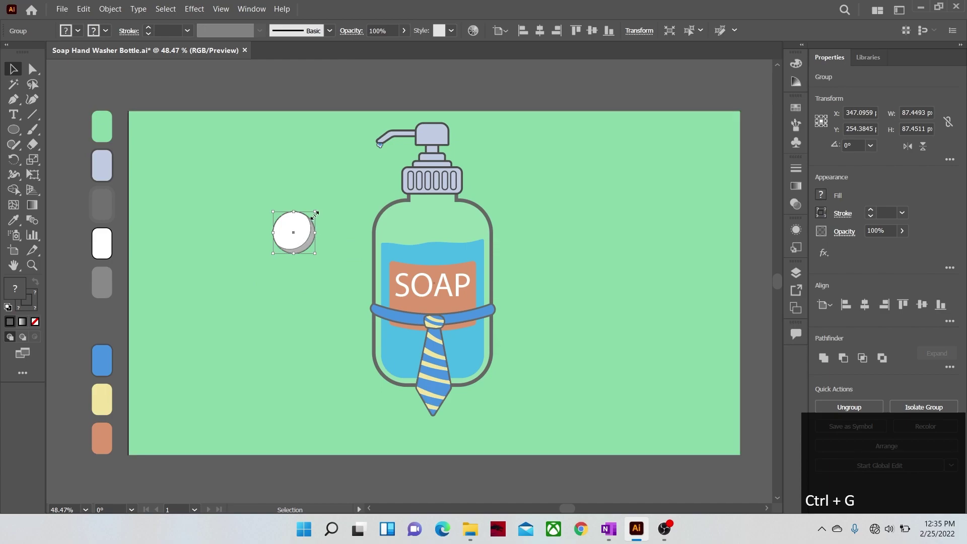
# - Shrink the bubble to about 44 px and scatter copies around both sides of the bottle, varying some of their sizes
pyautogui.moveTo(315, 211); pyautogui.dragTo(328, 328)
pyautogui.click(302, 203)
pyautogui.moveTo(326, 327); pyautogui.dragTo(252, 393)
pyautogui.moveTo(251, 393); pyautogui.dragTo(386, 415)
pyautogui.moveTo(386, 415); pyautogui.dragTo(540, 351)
pyautogui.hotkey('ctrl', 'z')
pyautogui.moveTo(539, 352); pyautogui.dragTo(542, 256)
pyautogui.click(313, 368)
pyautogui.moveTo(322, 358); pyautogui.dragTo(324, 355)
pyautogui.moveTo(312, 368); pyautogui.dragTo(310, 375)
pyautogui.click(253, 393)
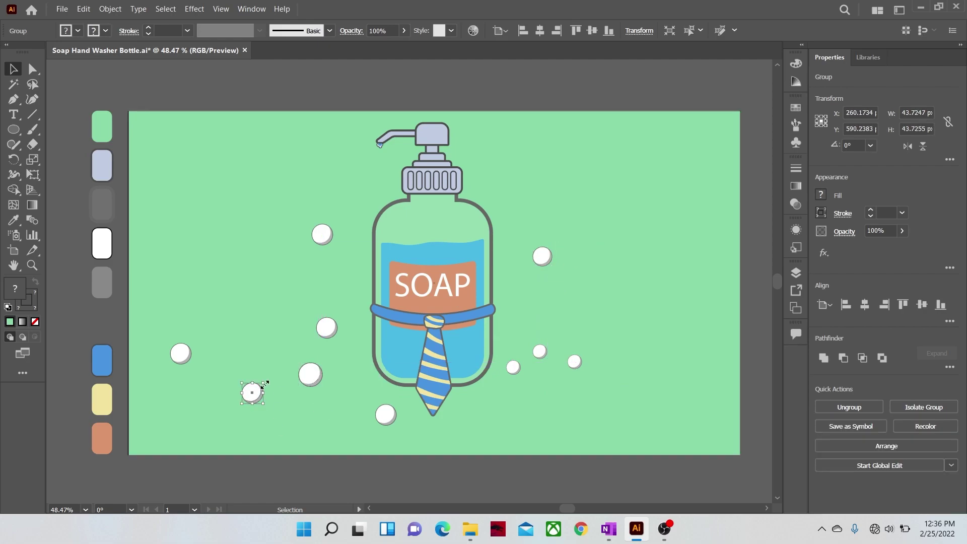
# - Scatter tiny bubble copies about 18 px wide among the larger bubbles on both sides of the bottle
pyautogui.moveTo(178, 356); pyautogui.dragTo(229, 224)
pyautogui.click(222, 234)
pyautogui.moveTo(238, 215); pyautogui.dragTo(348, 364)
pyautogui.moveTo(349, 364); pyautogui.dragTo(599, 288)
pyautogui.moveTo(599, 287); pyautogui.dragTo(622, 269)
# - Draw a circle about 92 px wide and a smaller overlapping one in the artboard's upper-left area, and apply the white swatch to both
pyautogui.press('l')
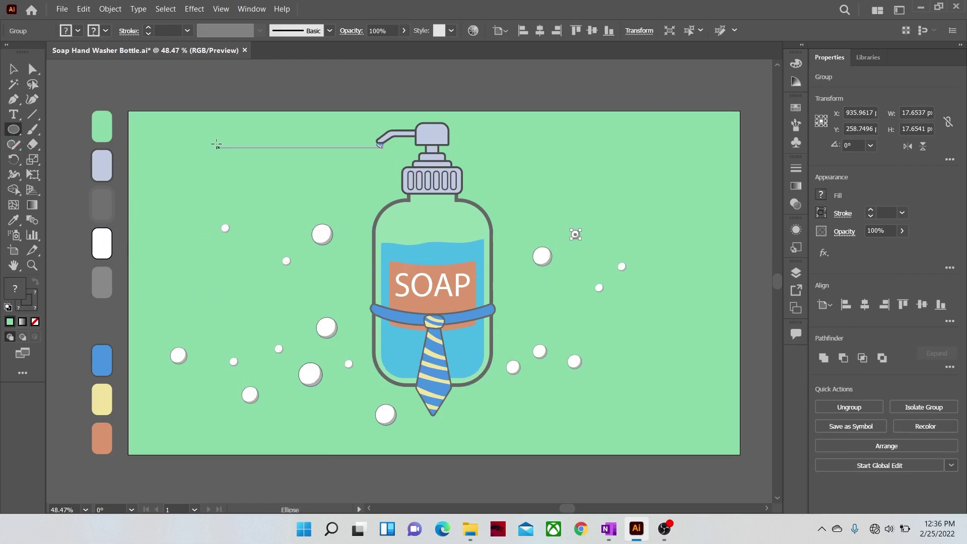
pyautogui.moveTo(200, 125); pyautogui.dragTo(244, 168)
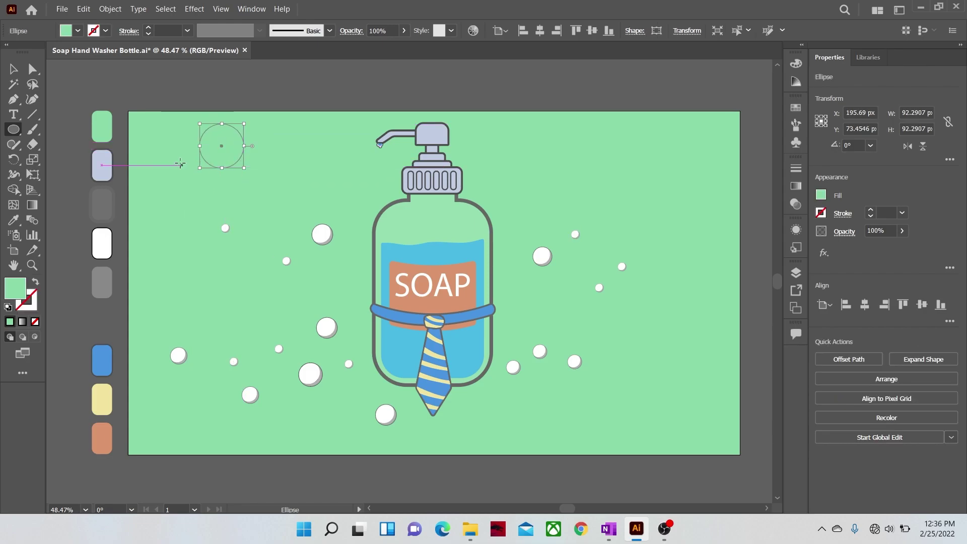
pyautogui.moveTo(187, 151); pyautogui.dragTo(211, 176)
pyautogui.press('v')
pyautogui.keyDown('shift'); pyautogui.click(223, 152); pyautogui.keyUp('shift')
pyautogui.press('i')
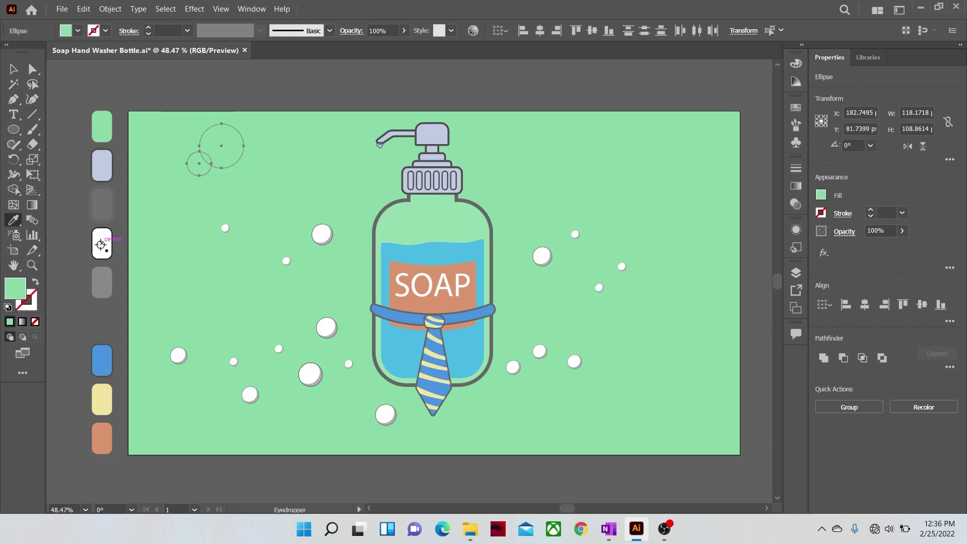
pyautogui.click(99, 243)
pyautogui.click(16, 130)
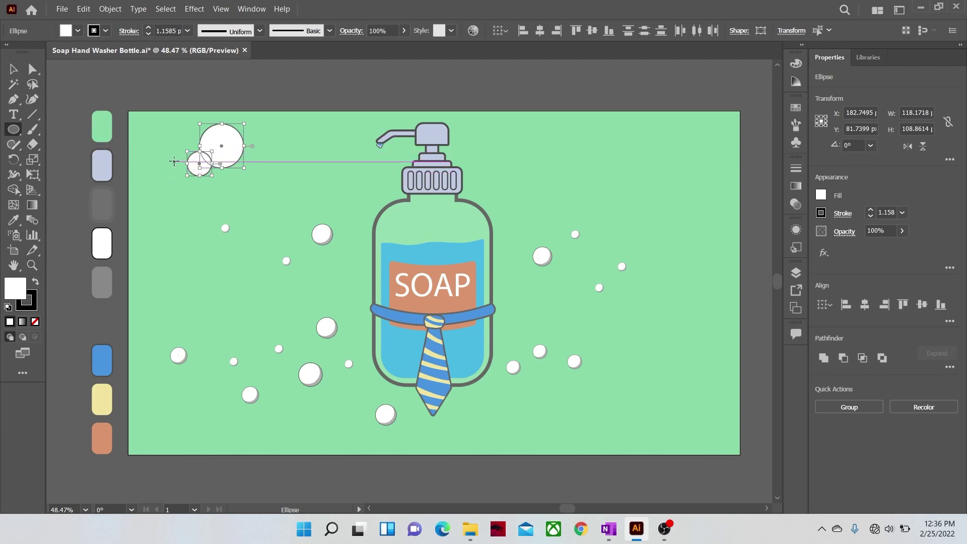
# - Draw more overlapping white circles beneath and beside the first two to build a cloud outline
pyautogui.moveTo(174, 161)
pyautogui.mouseDown()
pyautogui.moveTo(216, 199)
pyautogui.moveTo(205, 180)
pyautogui.mouseUp()
pyautogui.moveTo(242, 189); pyautogui.dragTo(223, 179)
pyautogui.moveTo(269, 186)
pyautogui.mouseDown()
pyautogui.moveTo(238, 176)
pyautogui.moveTo(280, 184)
pyautogui.moveTo(263, 187)
pyautogui.moveTo(262, 178)
pyautogui.mouseUp()
pyautogui.press('v')
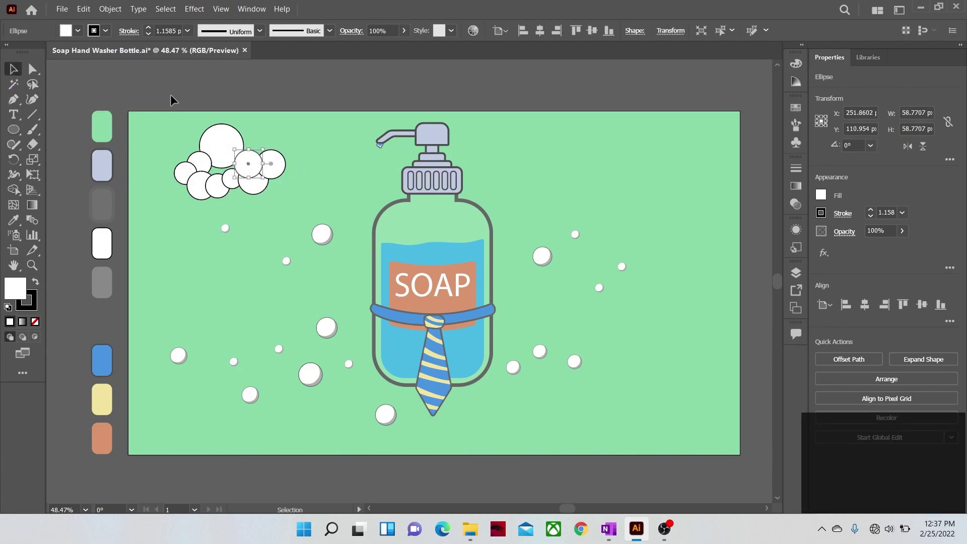
# - Merge all the overlapping circles into a single cloud shape about 233 by 159 px with Shape Builder
pyautogui.moveTo(170, 100); pyautogui.dragTo(295, 206)
pyautogui.hotkey('shift', 'm')
pyautogui.moveTo(201, 162)
pyautogui.mouseDown()
pyautogui.moveTo(207, 180)
pyautogui.moveTo(227, 172)
pyautogui.moveTo(205, 180)
pyautogui.moveTo(253, 171)
pyautogui.moveTo(239, 173)
pyautogui.mouseUp()
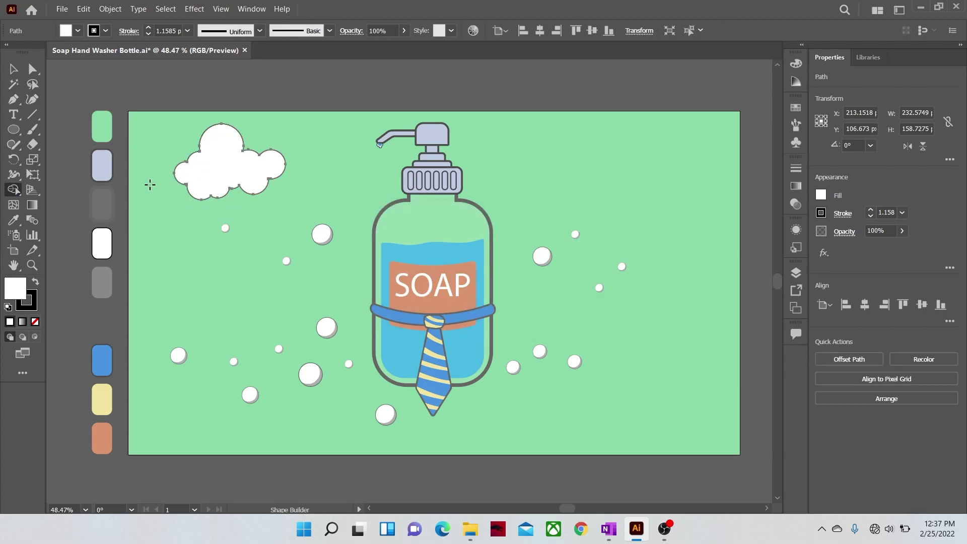
pyautogui.click(13, 70)
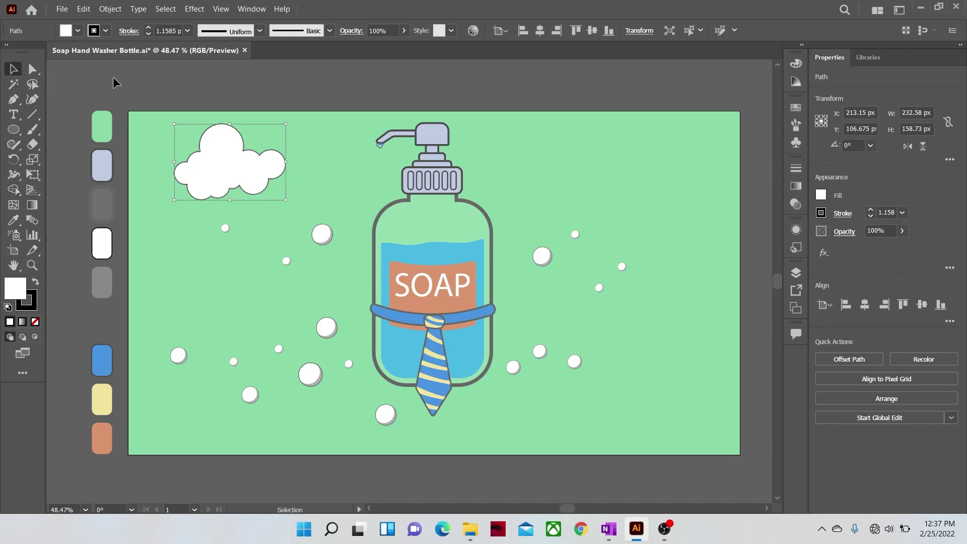
pyautogui.click(128, 85)
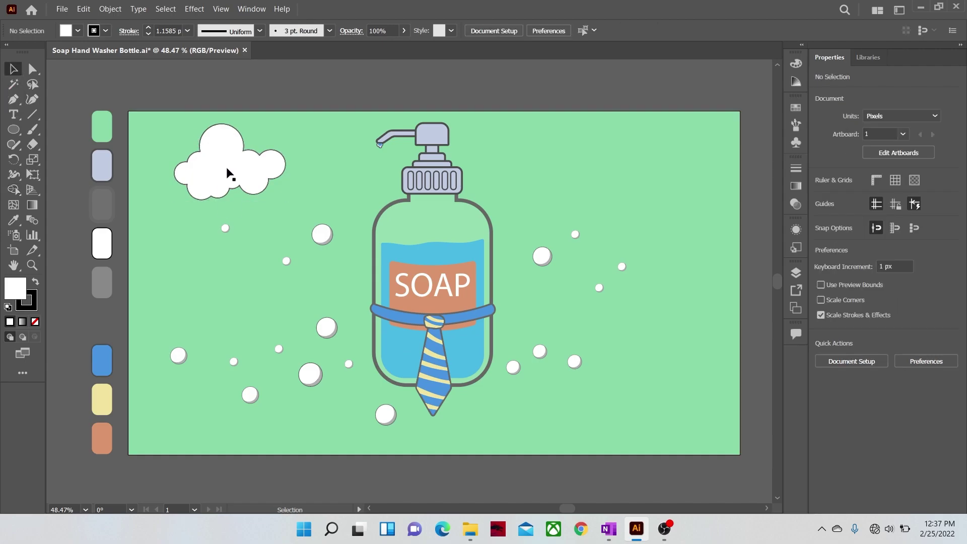
# - Make two offset copies of the cloud and subtract the upper one, keeping only the wavy lower strip
pyautogui.moveTo(227, 169); pyautogui.dragTo(315, 172)
pyautogui.keyDown('shift'); pyautogui.click(282, 197); pyautogui.keyUp('shift')
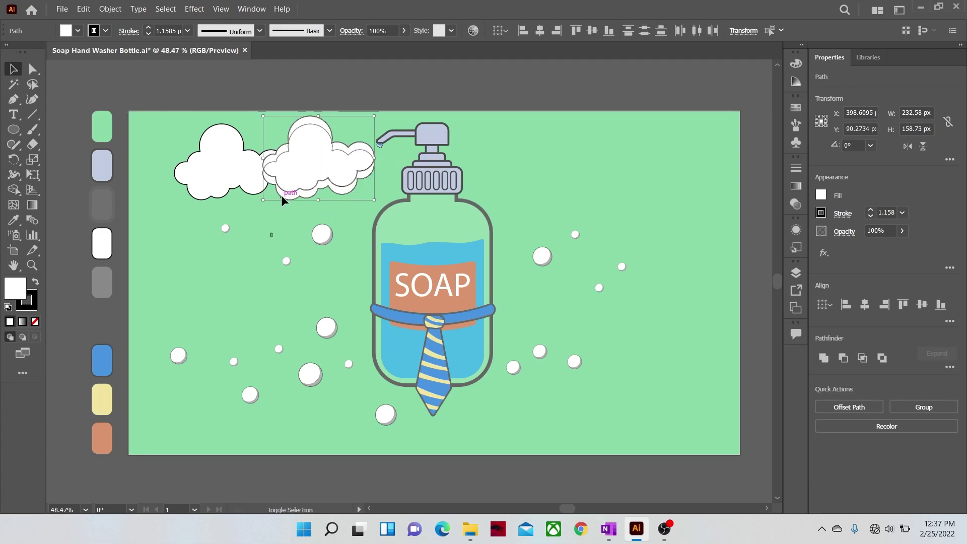
pyautogui.click(14, 190)
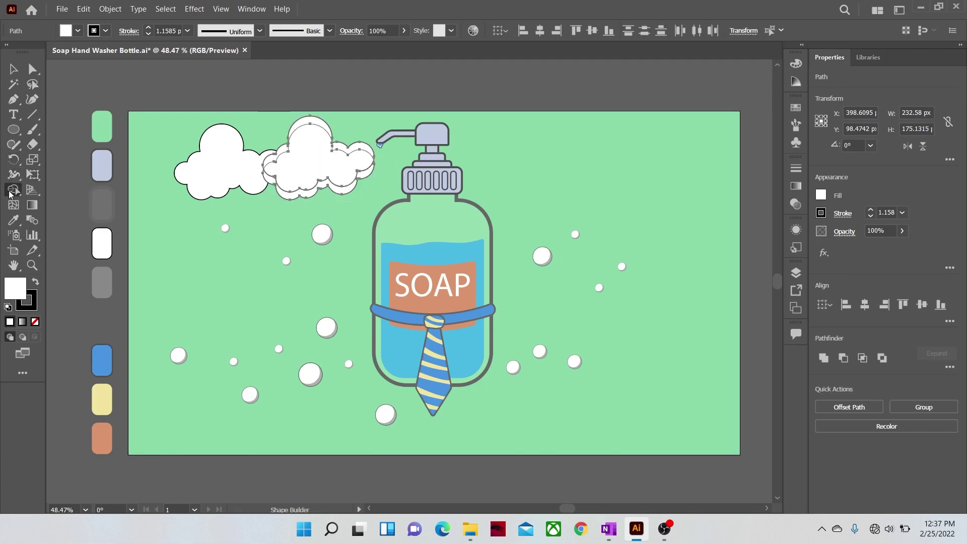
pyautogui.moveTo(299, 176); pyautogui.dragTo(285, 146)
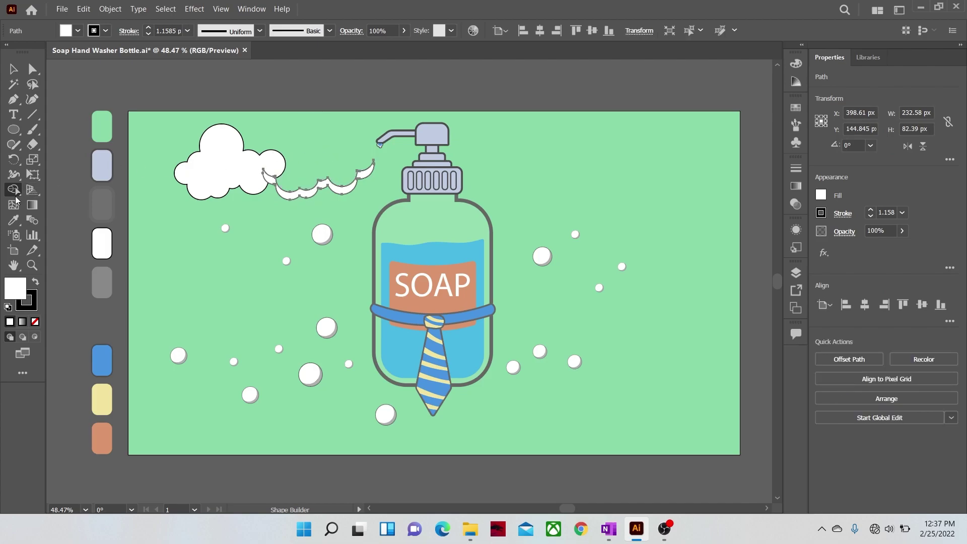
# - Apply the grey swatch to the wavy strip and place it along the cloud's lower edge as a shadow
pyautogui.click(101, 322)
pyautogui.press('v')
pyautogui.moveTo(281, 192); pyautogui.dragTo(199, 195)
# - Move the cloud with its shadow beside the bottle's left side and enlarge it to about 257 px wide
pyautogui.keyDown('shift'); pyautogui.click(213, 162); pyautogui.keyUp('shift')
pyautogui.moveTo(213, 162); pyautogui.dragTo(284, 290)
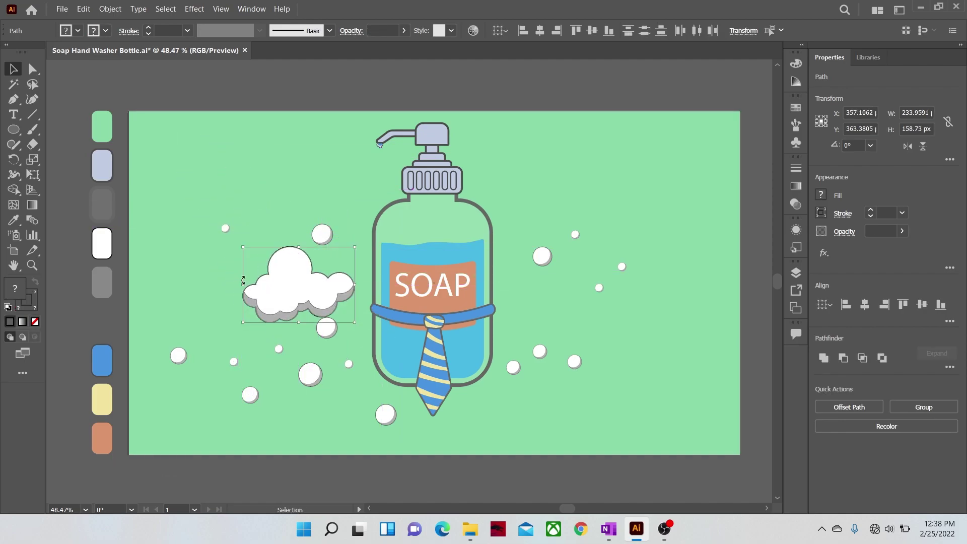
pyautogui.moveTo(241, 249); pyautogui.dragTo(232, 240)
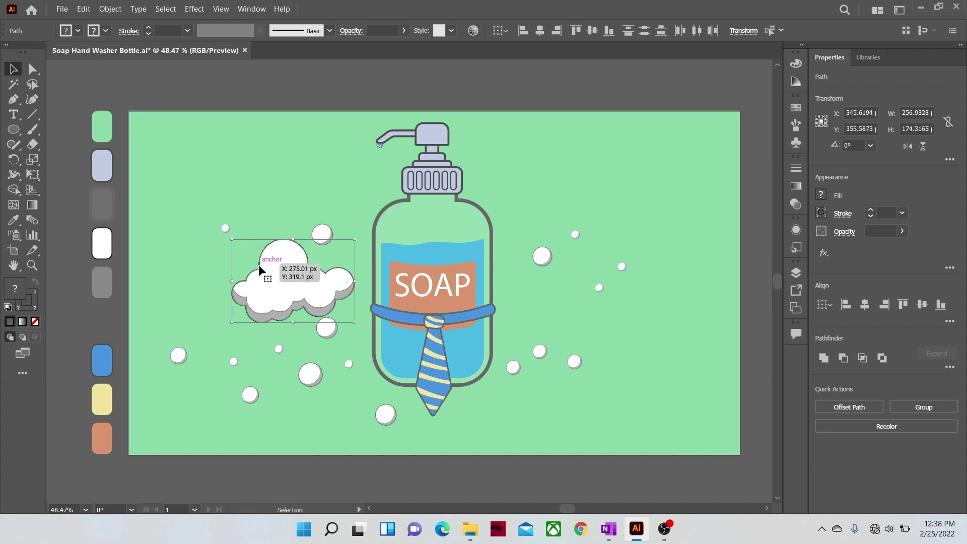
# - Copy the cloud to the bottle's right side, narrow and shrink it to about 167 by 149 px, and add a smaller copy below it
pyautogui.moveTo(288, 294); pyautogui.dragTo(586, 308)
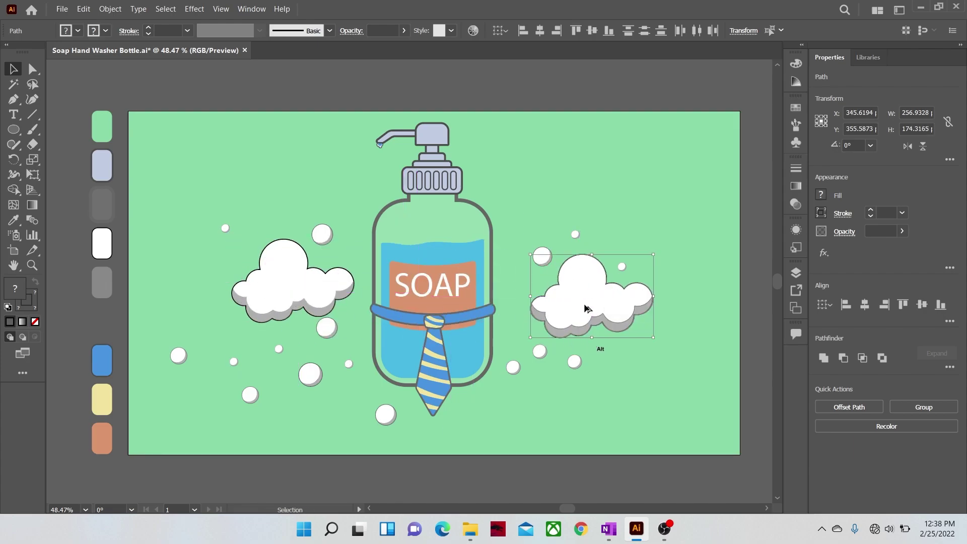
pyautogui.moveTo(655, 299); pyautogui.dragTo(570, 296)
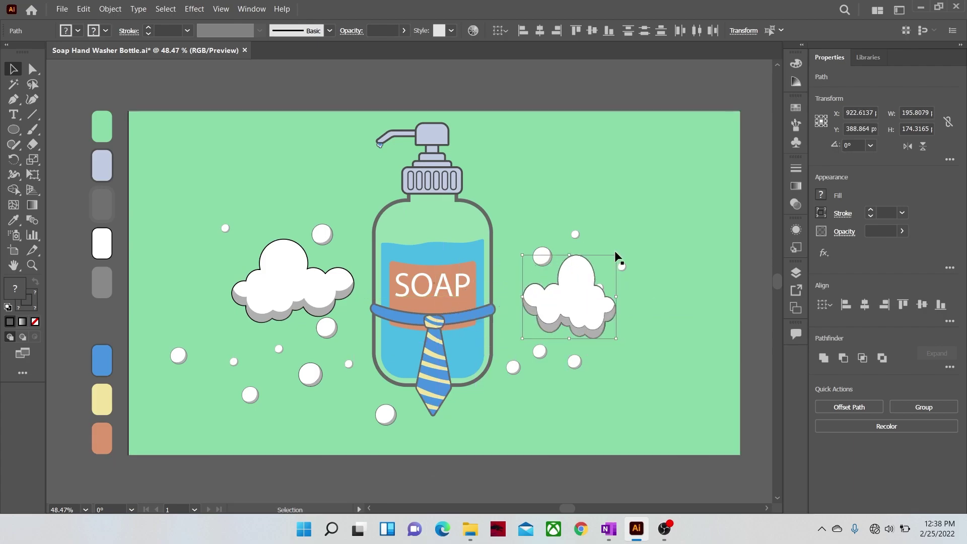
pyautogui.moveTo(612, 255); pyautogui.dragTo(603, 270)
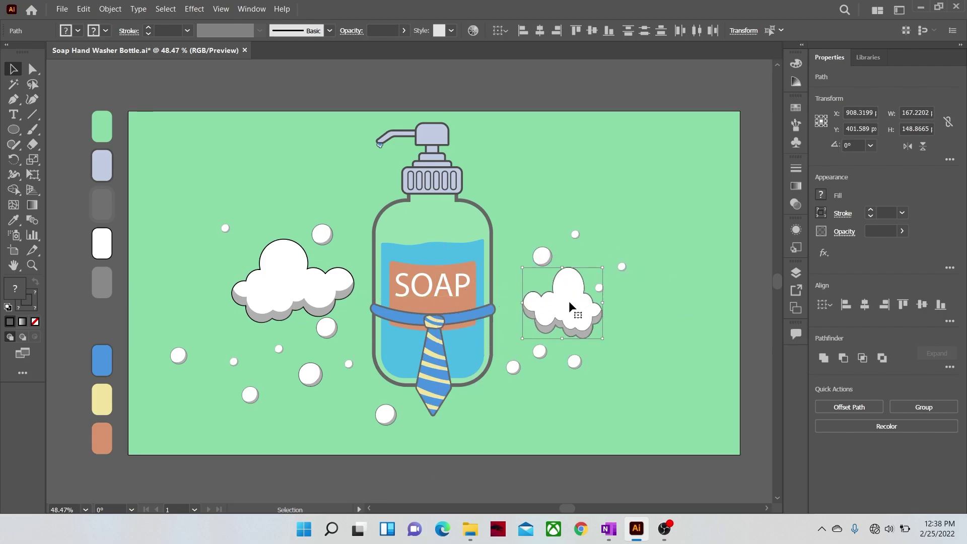
pyautogui.moveTo(569, 301); pyautogui.dragTo(529, 390)
pyautogui.moveTo(567, 353); pyautogui.dragTo(531, 382)
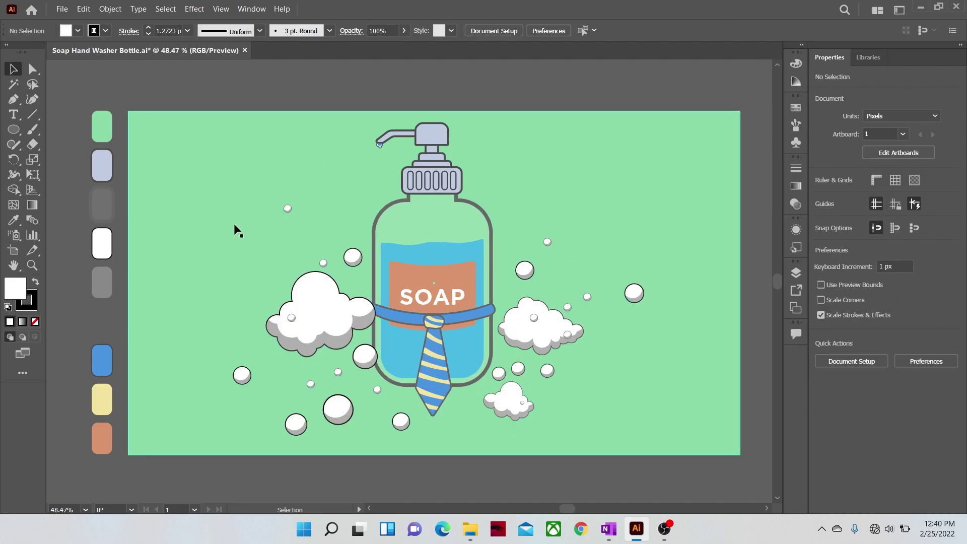
# - Make two offset copies of the pump head and subtract the front one, keeping an L-shaped strip about 65 by 41 px
pyautogui.click(31, 266)
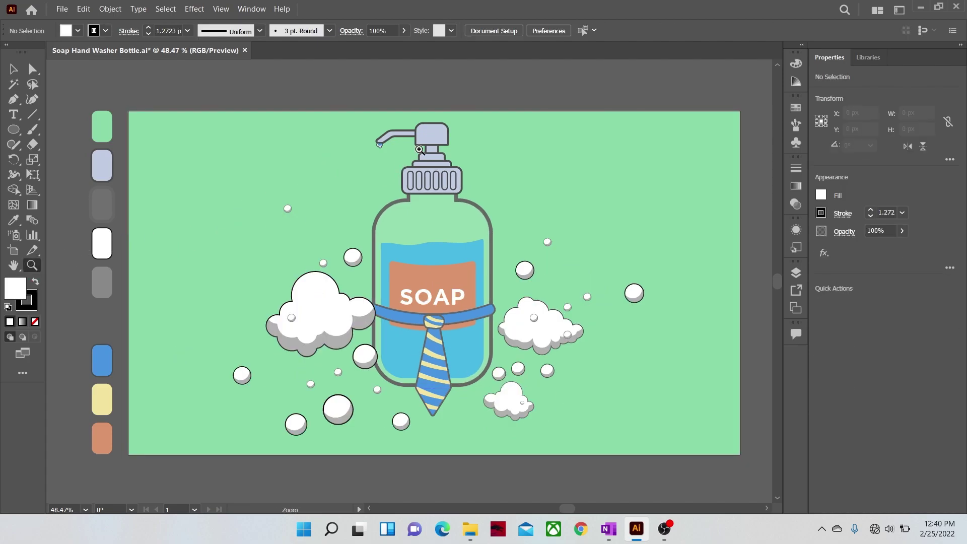
pyautogui.moveTo(430, 127); pyautogui.dragTo(625, 157)
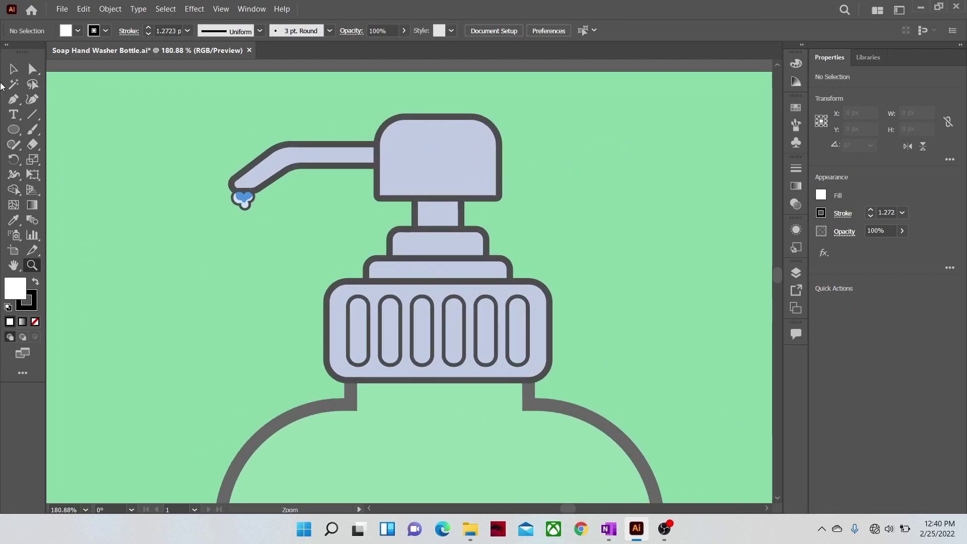
pyautogui.moveTo(393, 168); pyautogui.dragTo(633, 168)
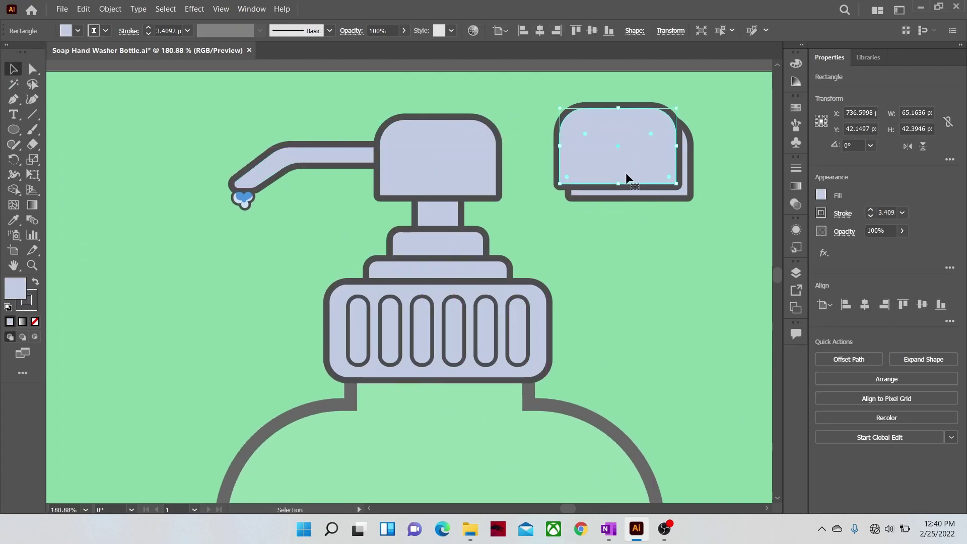
pyautogui.keyDown('shift'); pyautogui.click(634, 198); pyautogui.keyUp('shift')
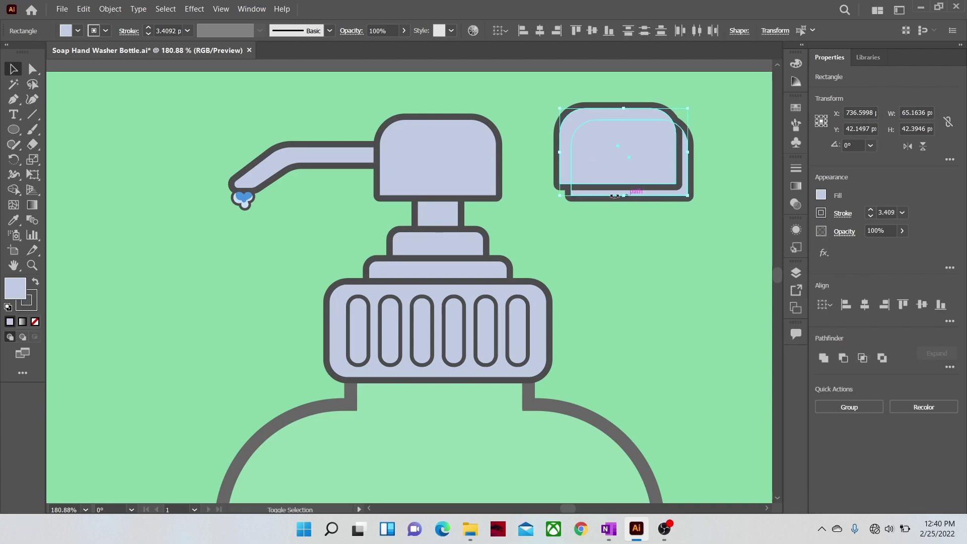
pyautogui.click(20, 193)
pyautogui.keyDown('alt'); pyautogui.click(626, 184); pyautogui.keyUp('alt')
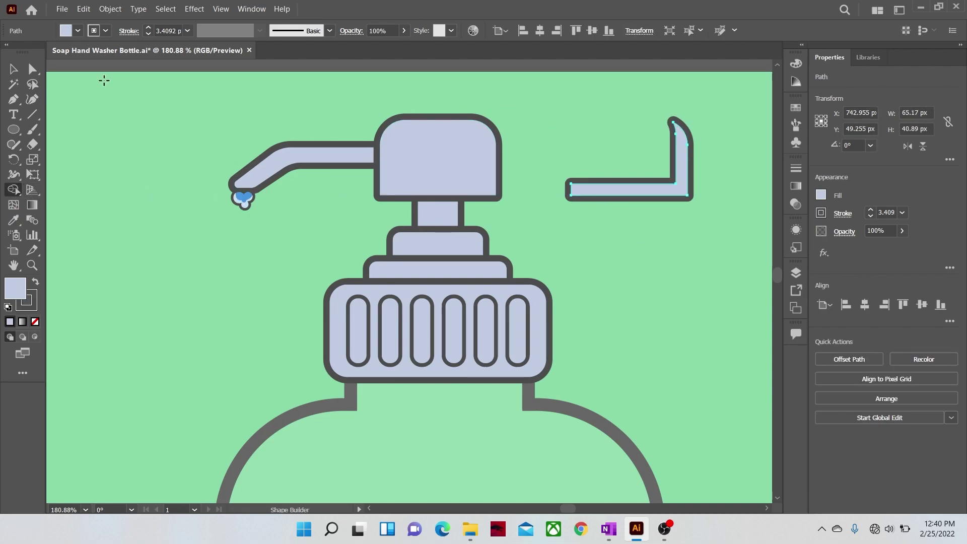
# - Round the inner corner of the L-shaped strip and place it on the lower-right edges of the pump head
pyautogui.click(34, 70)
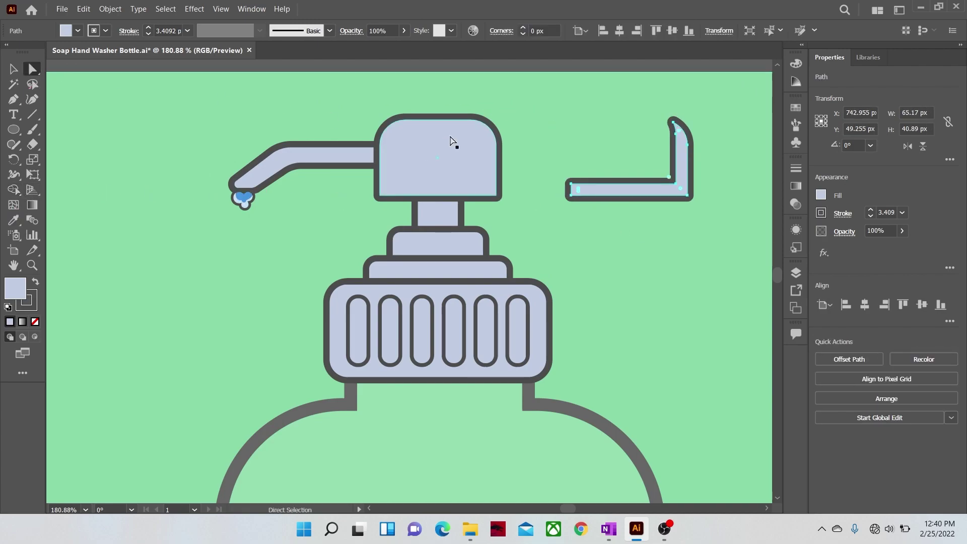
pyautogui.click(676, 190)
pyautogui.moveTo(669, 177); pyautogui.dragTo(469, 173)
pyautogui.press('v')
# - Draw shading rectangles on the pump stem below the head, about 23 by 6 px, and across the bottle neck below the cap
pyautogui.click(19, 130)
pyautogui.click(41, 130)
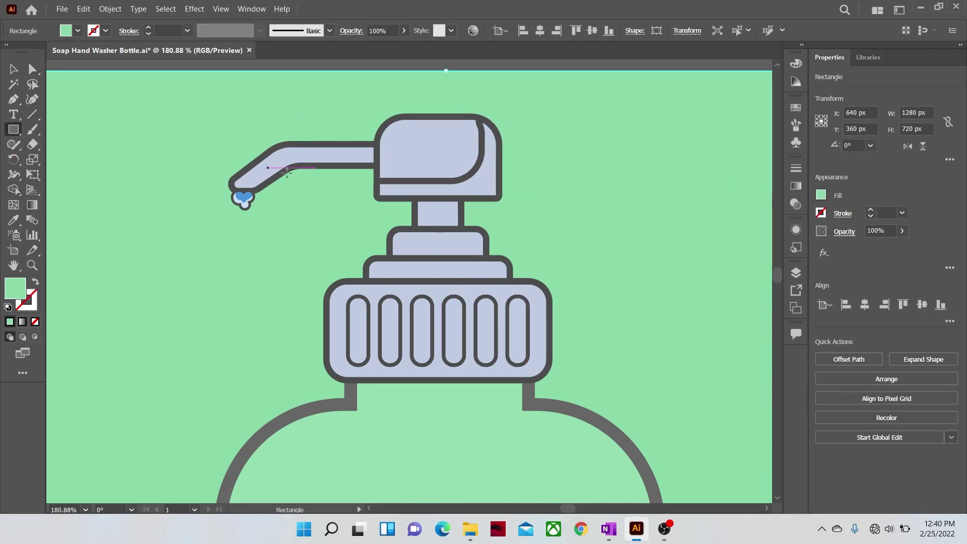
pyautogui.moveTo(417, 200); pyautogui.dragTo(459, 213)
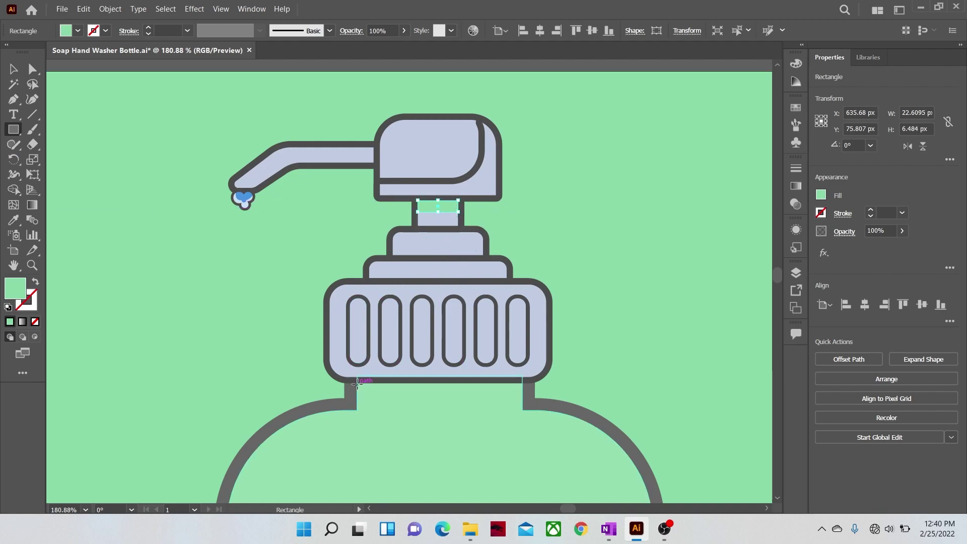
pyautogui.moveTo(358, 383); pyautogui.dragTo(526, 395)
# - Cut a narrow curved shading strip from an offset copy of the cap's first slot with Shape Builder
pyautogui.press('v')
pyautogui.moveTo(361, 327)
pyautogui.mouseDown()
pyautogui.moveTo(162, 322)
pyautogui.moveTo(191, 340)
pyautogui.moveTo(314, 314)
pyautogui.moveTo(356, 322)
pyautogui.mouseUp()
pyautogui.keyDown('shift'); pyautogui.click(160, 330); pyautogui.keyUp('shift')
pyautogui.hotkey('shift', 'm')
pyautogui.press('v')
pyautogui.click(117, 315)
# - Copy the curved strip at equal spacing across the remaining cap slots
pyautogui.moveTo(356, 323); pyautogui.dragTo(420, 324)
pyautogui.hotkey('ctrl', 'shift', ']')
pyautogui.hotkey('ctrl', 'd')
pyautogui.hotkey('ctrl', 'd')
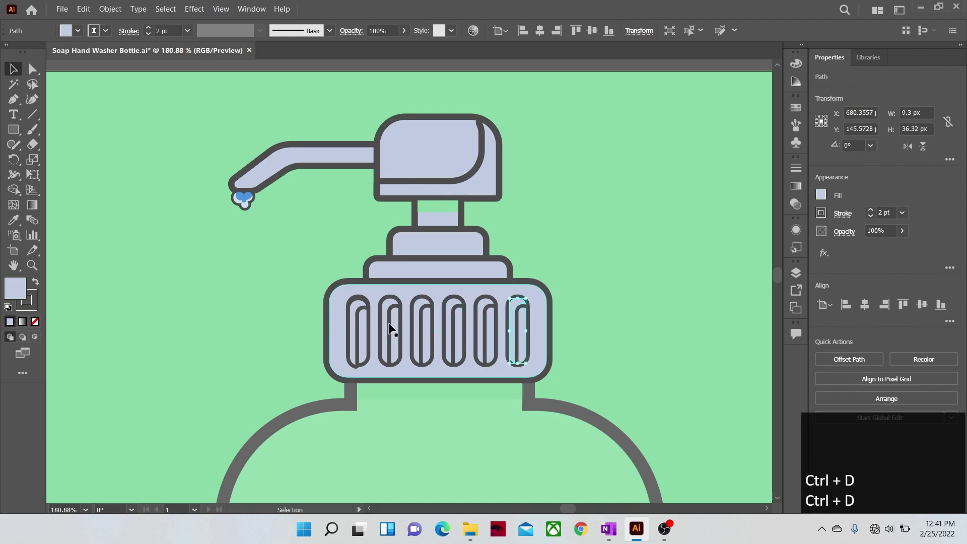
# - Apply the semi-transparent grey swatch to all the shading shapes on the pump head, stem, cap slots and bottle neck
pyautogui.click(264, 313)
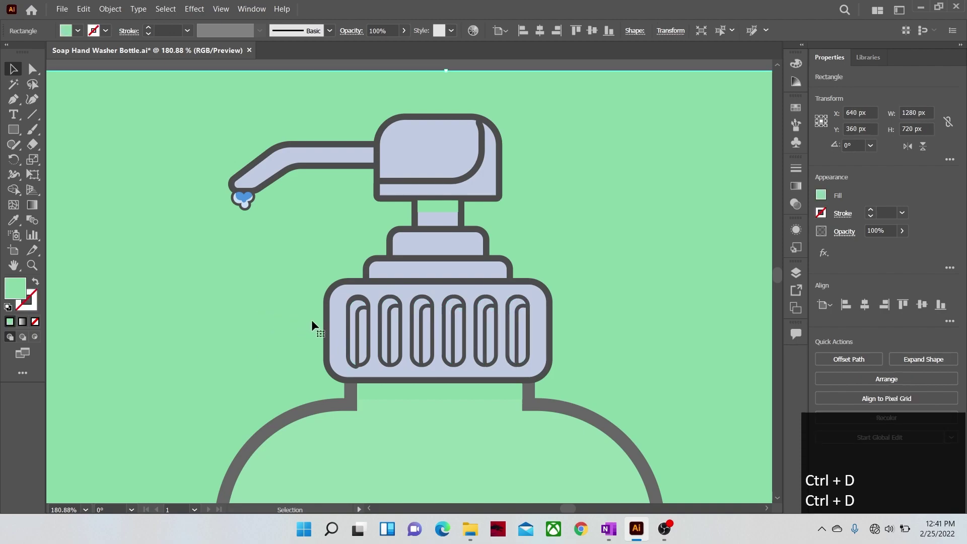
pyautogui.click(434, 398)
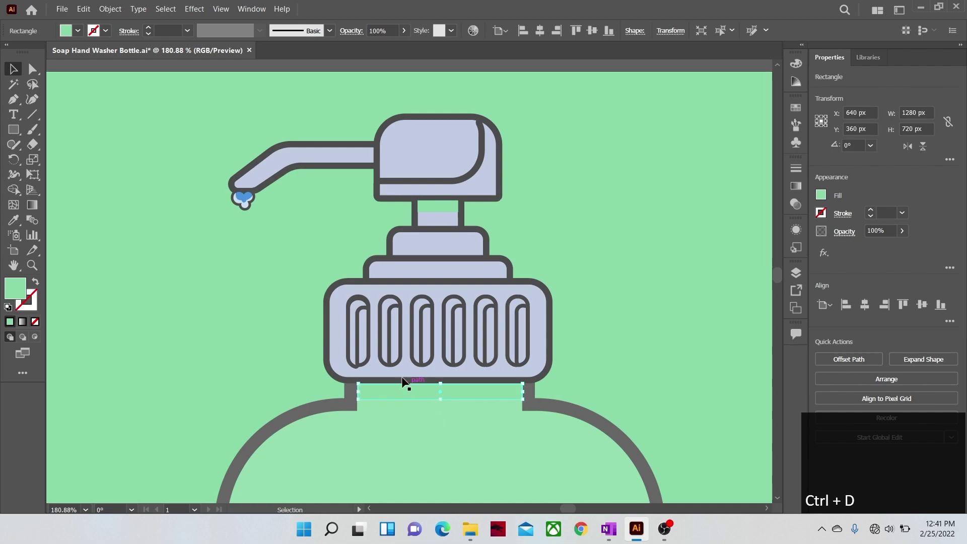
pyautogui.keyDown('shift'); pyautogui.click(382, 314); pyautogui.keyUp('shift')
pyautogui.keyDown('shift'); pyautogui.click(421, 308); pyautogui.keyUp('shift')
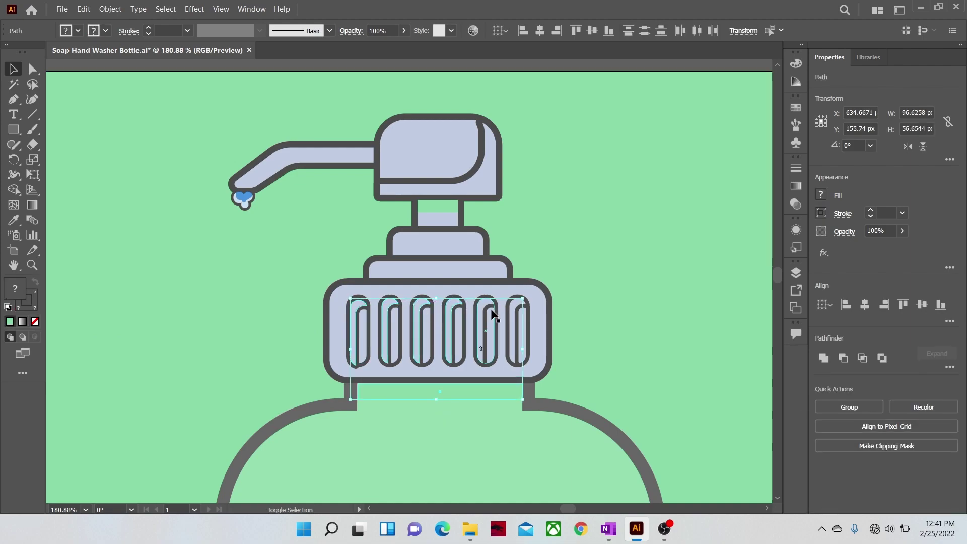
pyautogui.keyDown('shift'); pyautogui.click(455, 184); pyautogui.keyUp('shift')
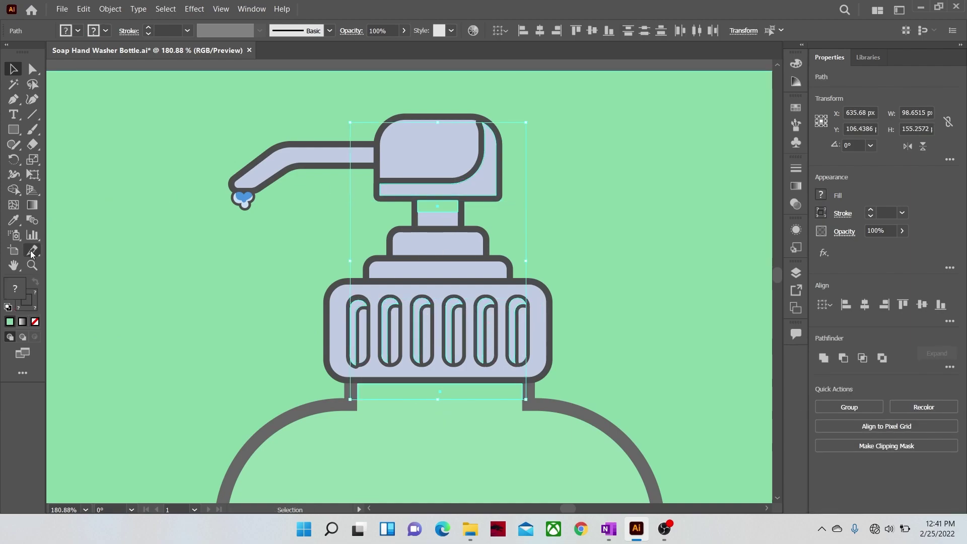
pyautogui.click(35, 263)
pyautogui.moveTo(338, 271); pyautogui.dragTo(166, 275)
pyautogui.press('space')
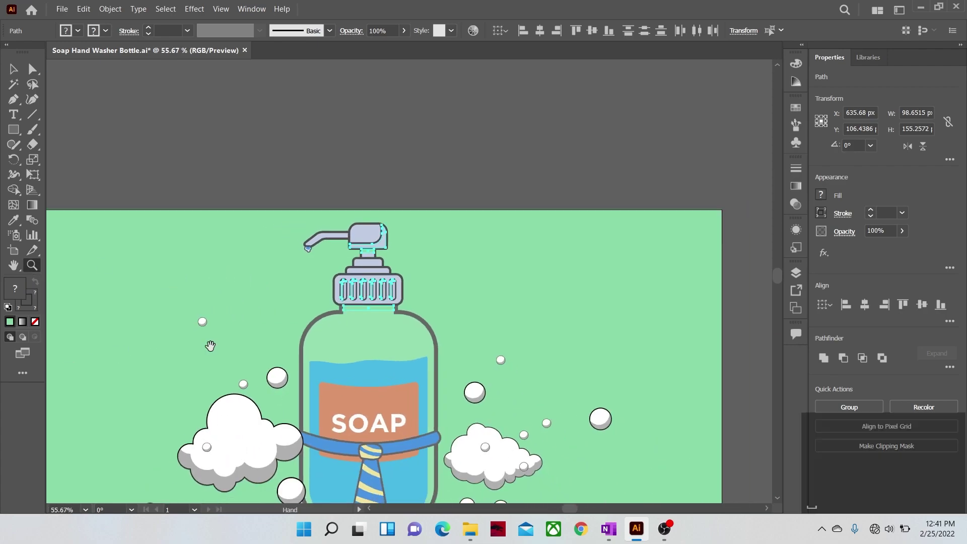
pyautogui.moveTo(214, 370); pyautogui.dragTo(349, 245)
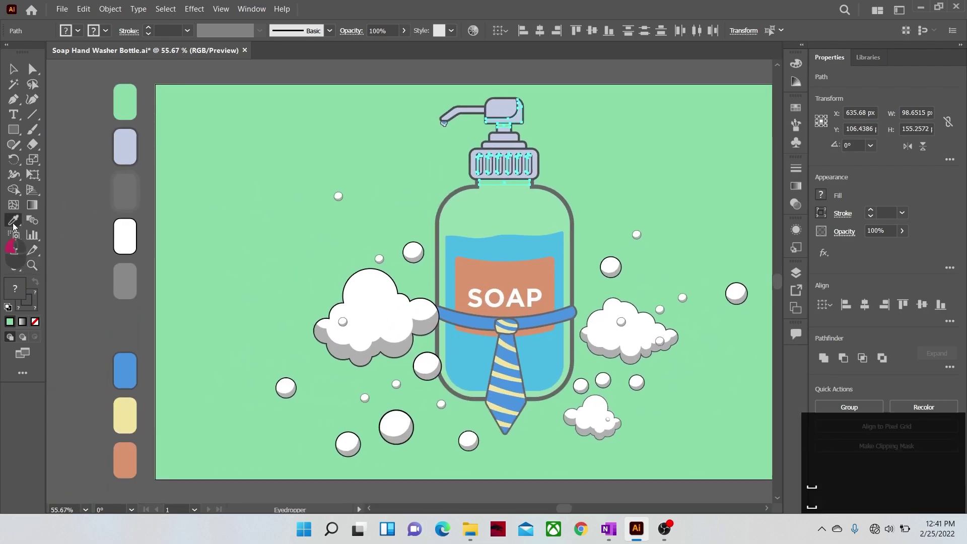
pyautogui.click(120, 325)
# - Duplicate the blue tie band and offset the copy about 10 px downward across the bottle
pyautogui.moveTo(561, 337); pyautogui.dragTo(660, 331)
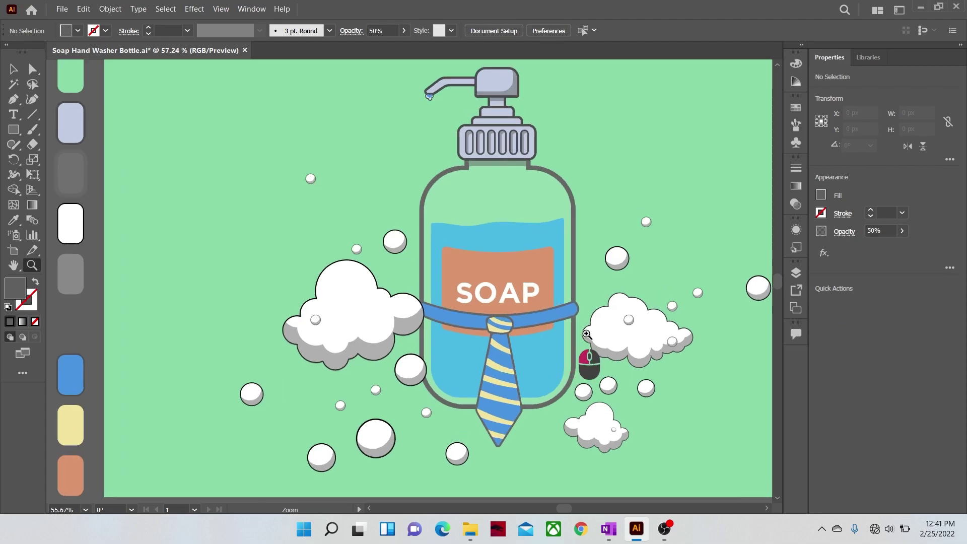
pyautogui.press('space')
pyautogui.moveTo(582, 383); pyautogui.dragTo(513, 319)
pyautogui.scroll(3, 465, 276)
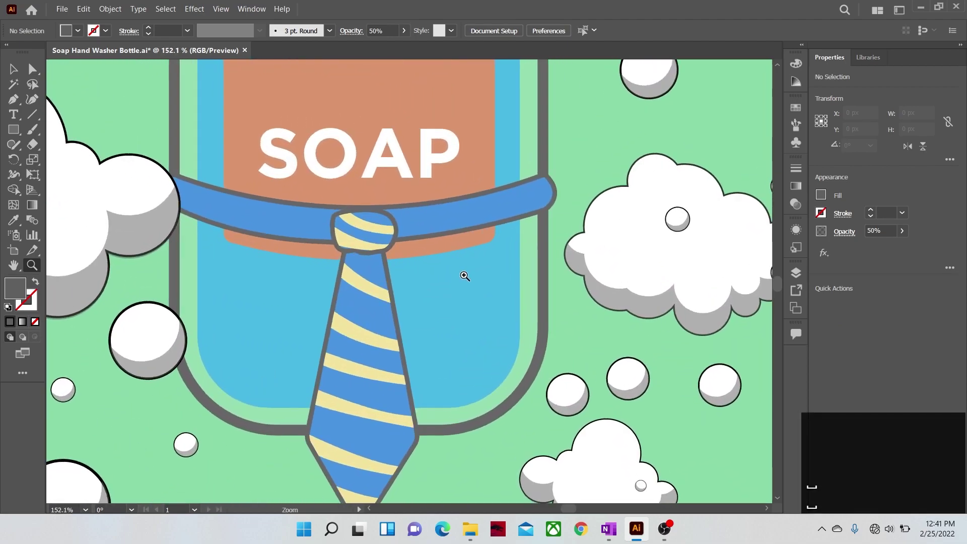
pyautogui.press('v')
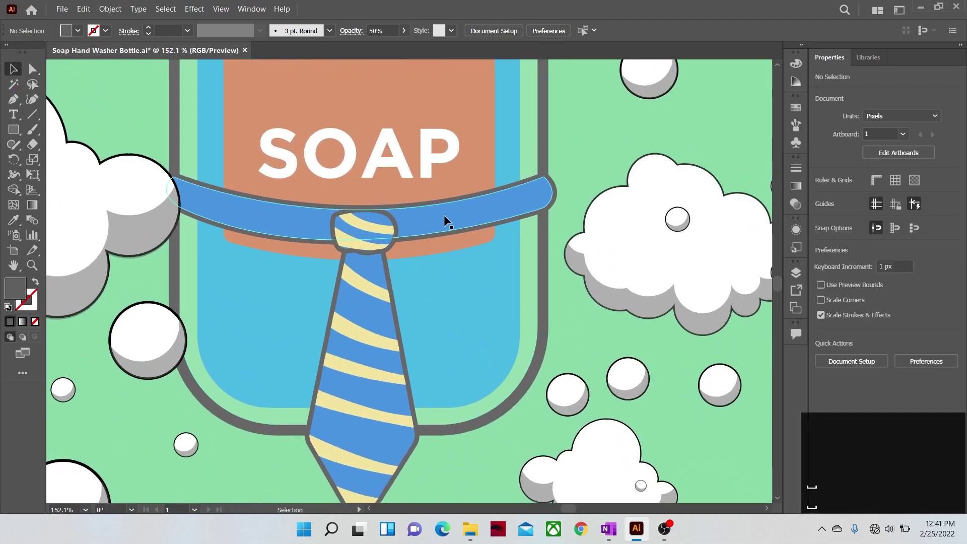
pyautogui.click(446, 216)
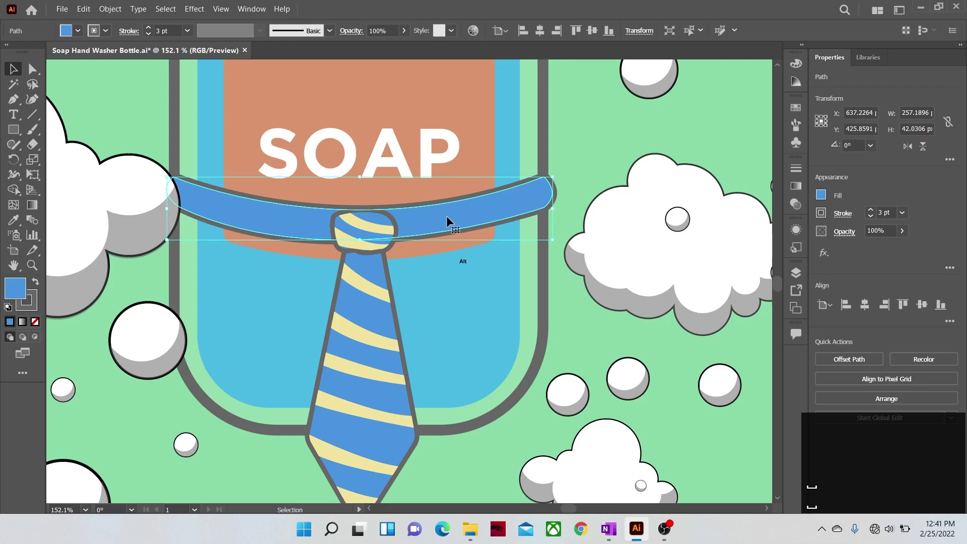
pyautogui.moveTo(447, 216); pyautogui.dragTo(452, 236)
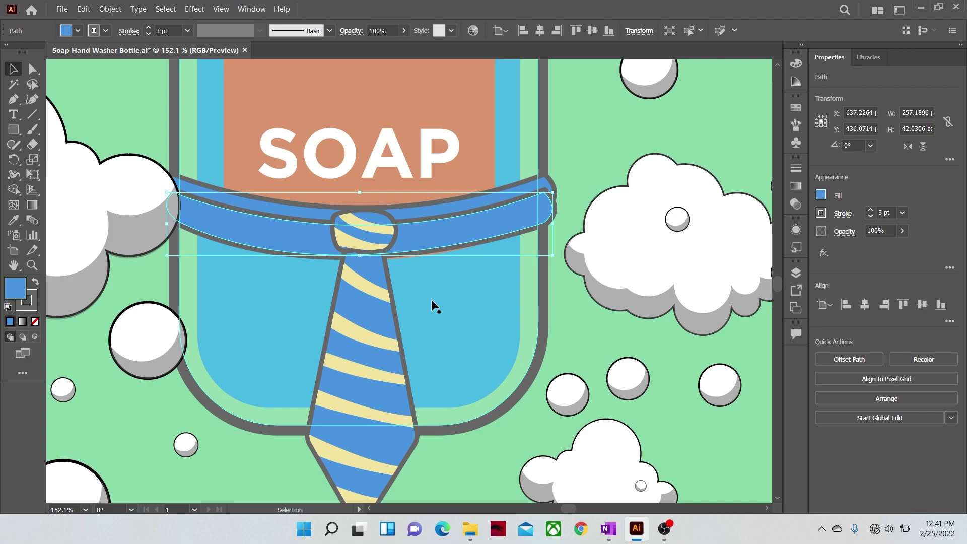
pyautogui.scroll(8, 175, 268)
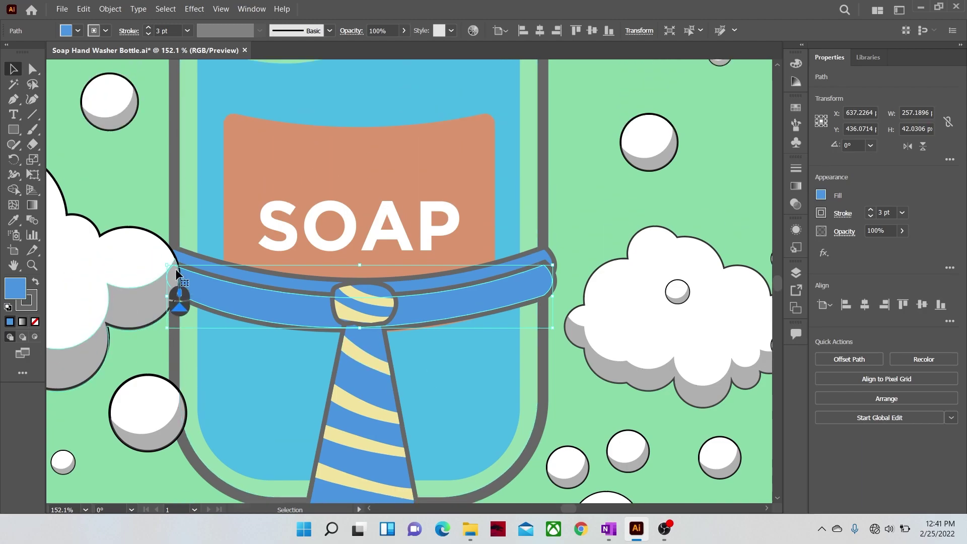
pyautogui.scroll(1, 175, 274)
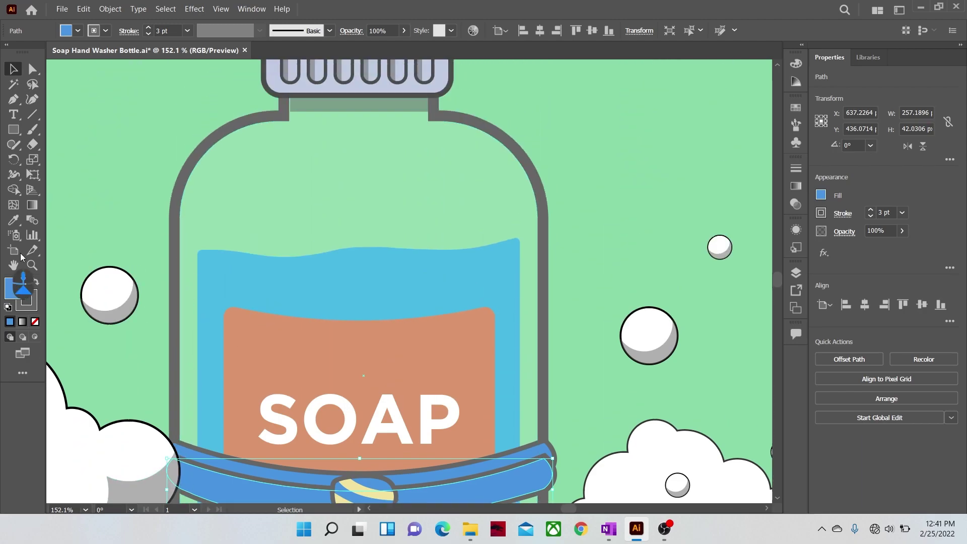
# - Apply the semi-transparent grey shading to the offset band copy and send it behind the blue tie band
pyautogui.click(16, 222)
pyautogui.click(314, 99)
pyautogui.scroll(-4, 274, 276)
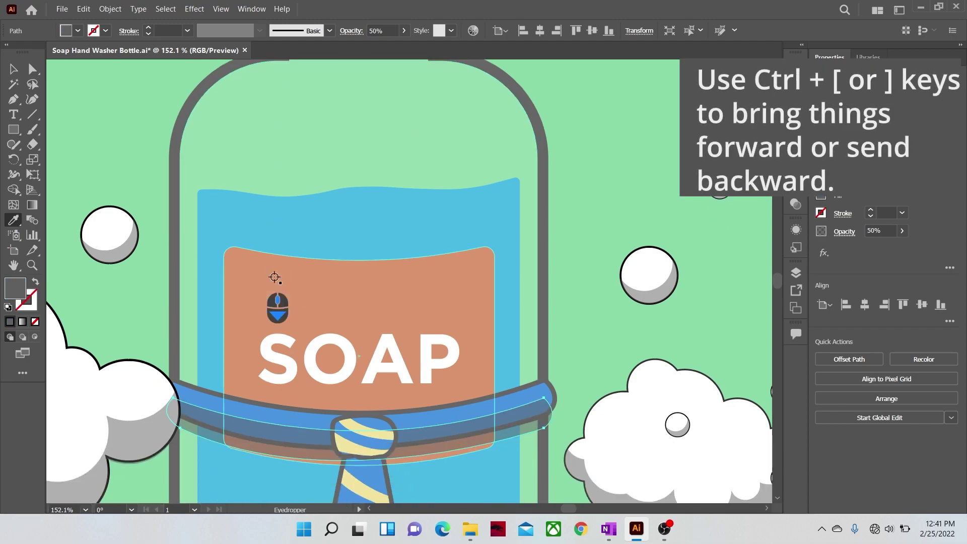
pyautogui.hotkey('ctrl', '[')
pyautogui.hotkey('ctrl', '[')
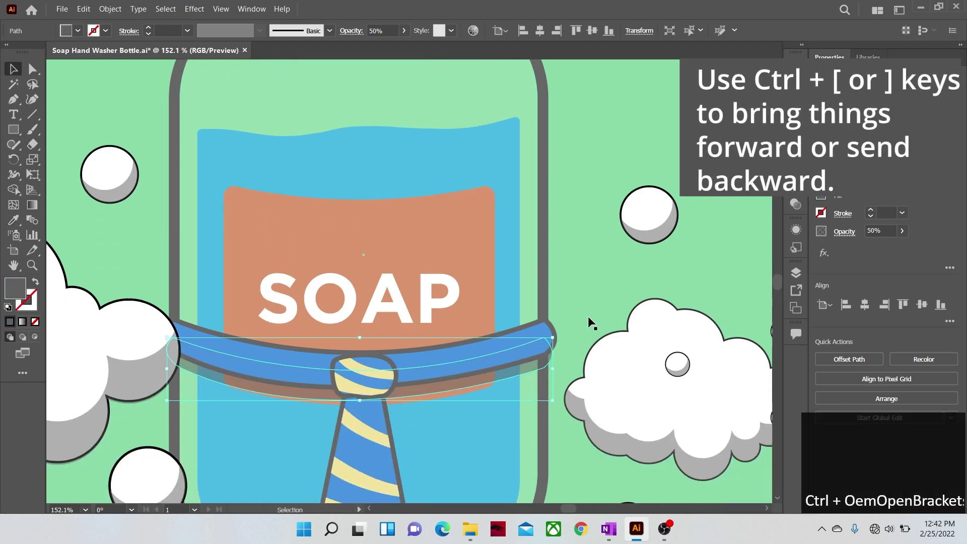
pyautogui.click(579, 309)
pyautogui.scroll(-2, 563, 325)
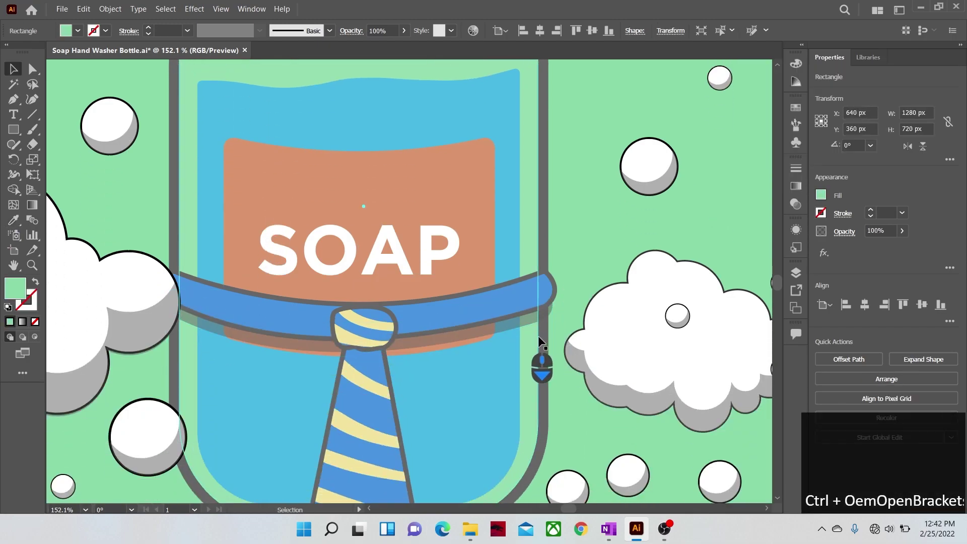
# - Trim the band's shadow to the bottle outline with Shape Builder
pyautogui.click(524, 318)
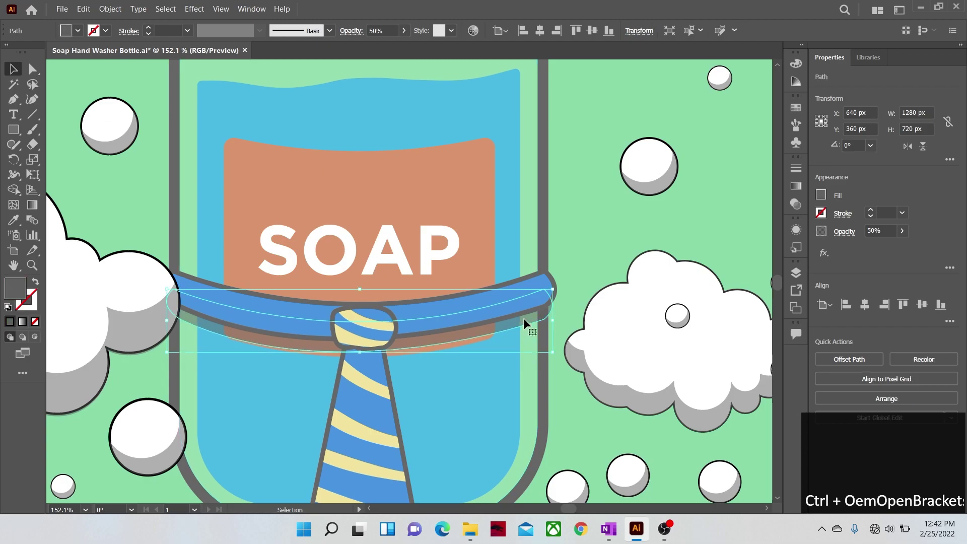
pyautogui.keyDown('shift'); pyautogui.click(543, 258); pyautogui.keyUp('shift')
pyautogui.hotkey('shift', 'm')
pyautogui.moveTo(174, 304)
pyautogui.mouseDown()
pyautogui.moveTo(280, 346)
pyautogui.moveTo(453, 341)
pyautogui.moveTo(536, 304)
pyautogui.mouseUp()
pyautogui.press('v')
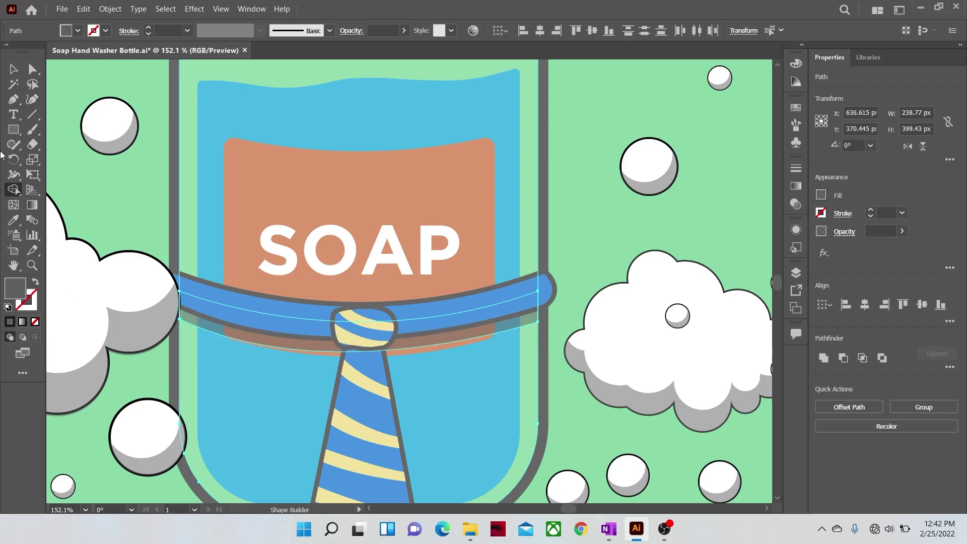
# - Duplicate the striped tie beside the bottle, unite the copy into one shape and give it the semi-transparent grey shading
pyautogui.click(370, 371)
pyautogui.moveTo(370, 371); pyautogui.dragTo(616, 370)
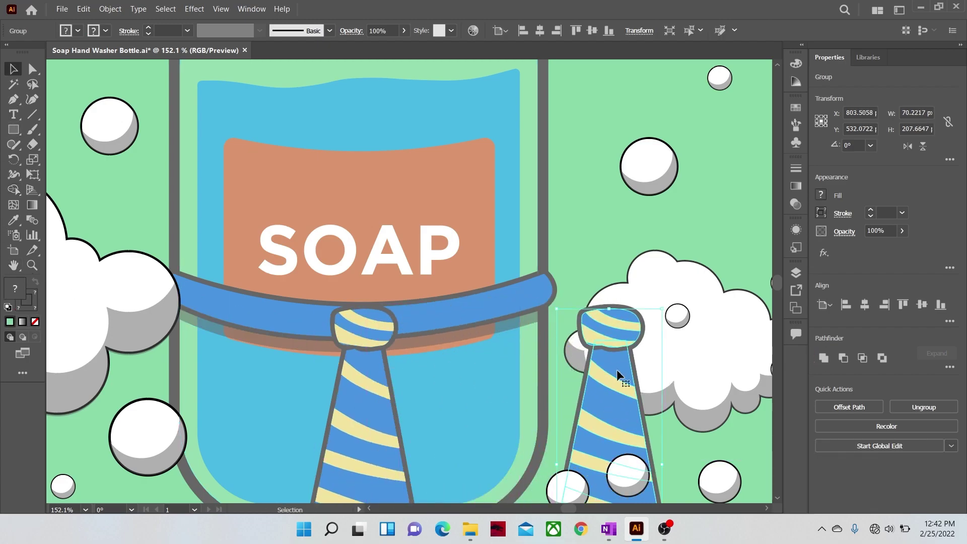
pyautogui.click(823, 358)
pyautogui.press('i')
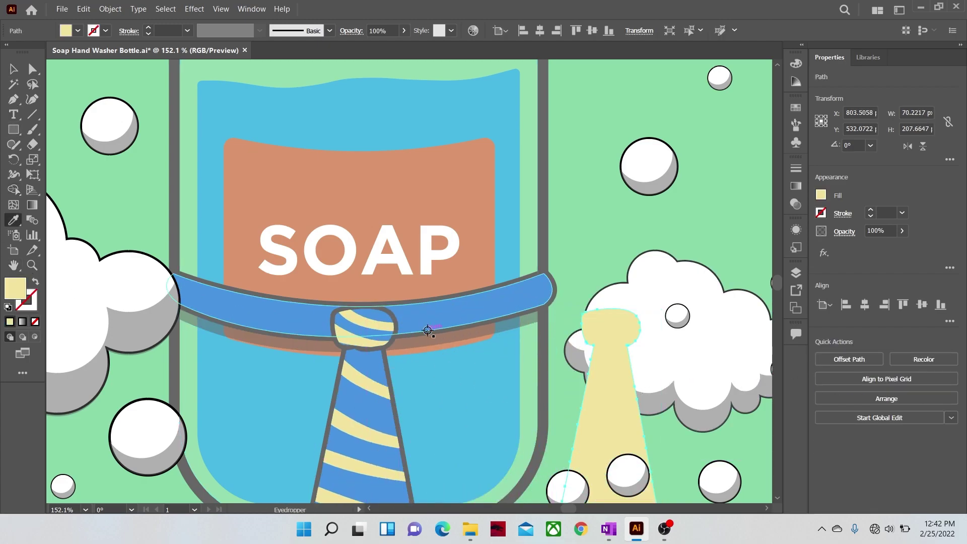
pyautogui.click(241, 285)
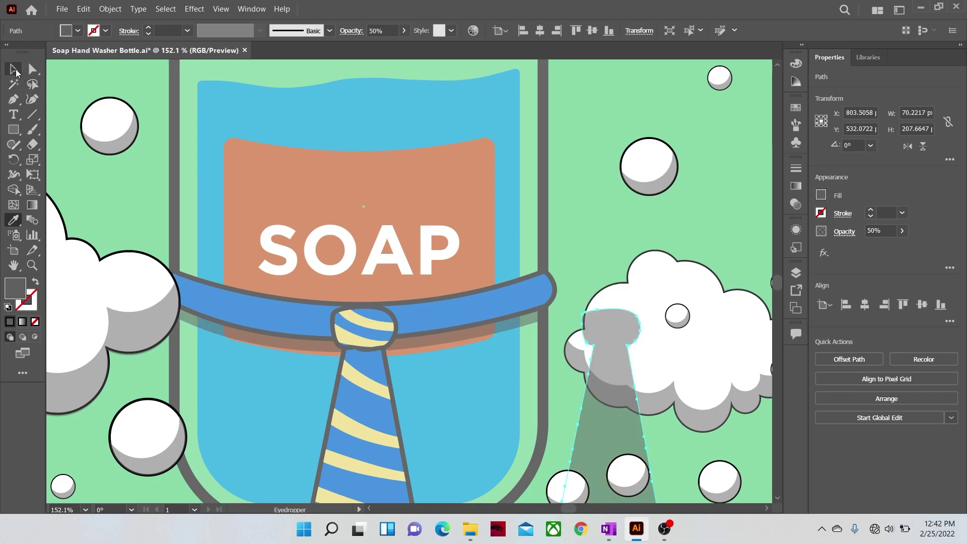
# - Place the grey tie silhouette over the tie, offset slightly to the right, and send it behind the tie
pyautogui.click(15, 70)
pyautogui.moveTo(594, 364); pyautogui.dragTo(364, 364)
pyautogui.scroll(-3, 361, 399)
pyautogui.hotkey('ctrl', '[')
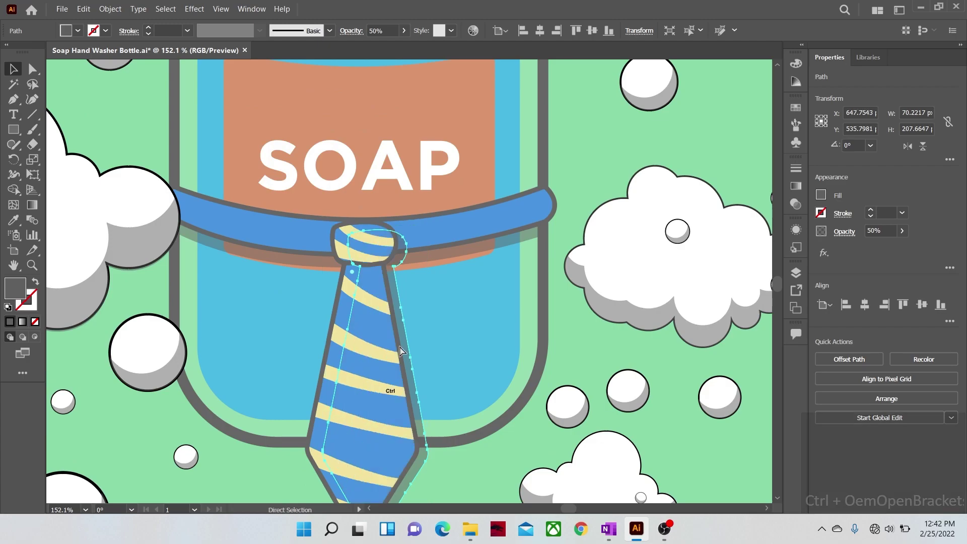
# - Remove the part of the tie's shadow that extends below the bottle with Shape Builder
pyautogui.keyDown('shift'); pyautogui.click(399, 346); pyautogui.keyUp('shift')
pyautogui.scroll(-3, 399, 346)
pyautogui.hotkey('shift', 'm')
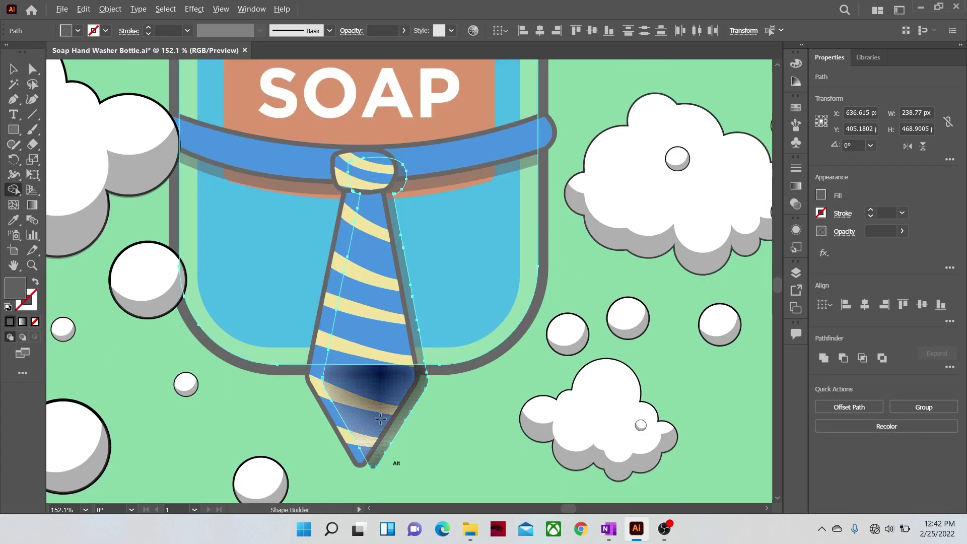
pyautogui.keyDown('alt'); pyautogui.click(401, 416); pyautogui.keyUp('alt')
pyautogui.press('v')
pyautogui.click(130, 226)
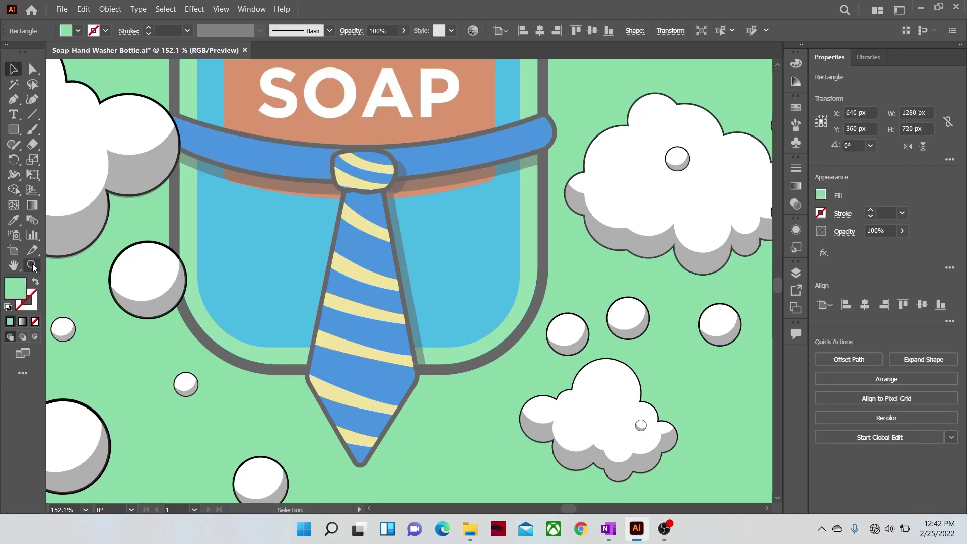
# - Cut a thin highlight strip from two offset copies of the pump spout with Shape Builder and place it along the spout's upper edge
pyautogui.press('z')
pyautogui.moveTo(335, 224); pyautogui.dragTo(166, 224)
pyautogui.press('space')
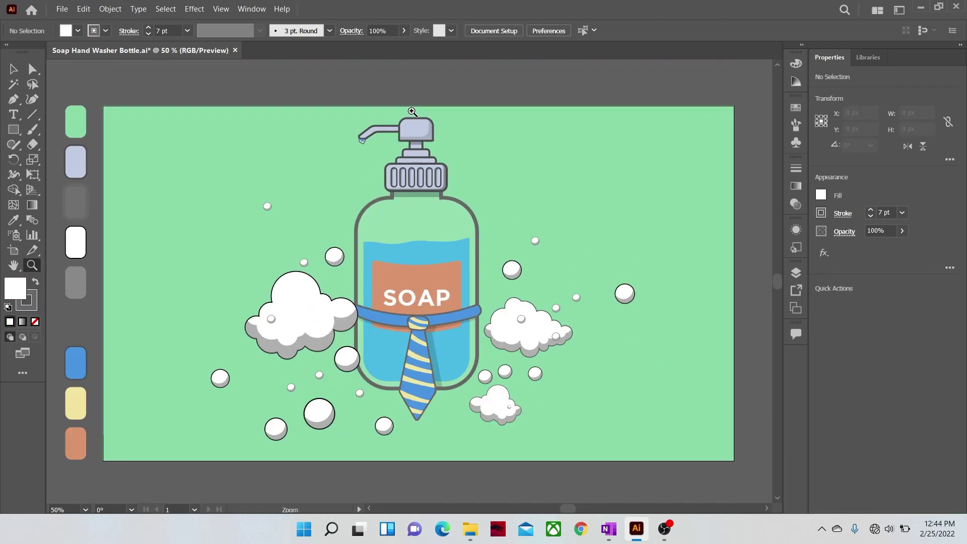
pyautogui.moveTo(412, 112); pyautogui.dragTo(600, 156)
pyautogui.press('v')
pyautogui.moveTo(270, 172); pyautogui.dragTo(107, 182)
pyautogui.keyDown('shift'); pyautogui.click(97, 168); pyautogui.keyUp('shift')
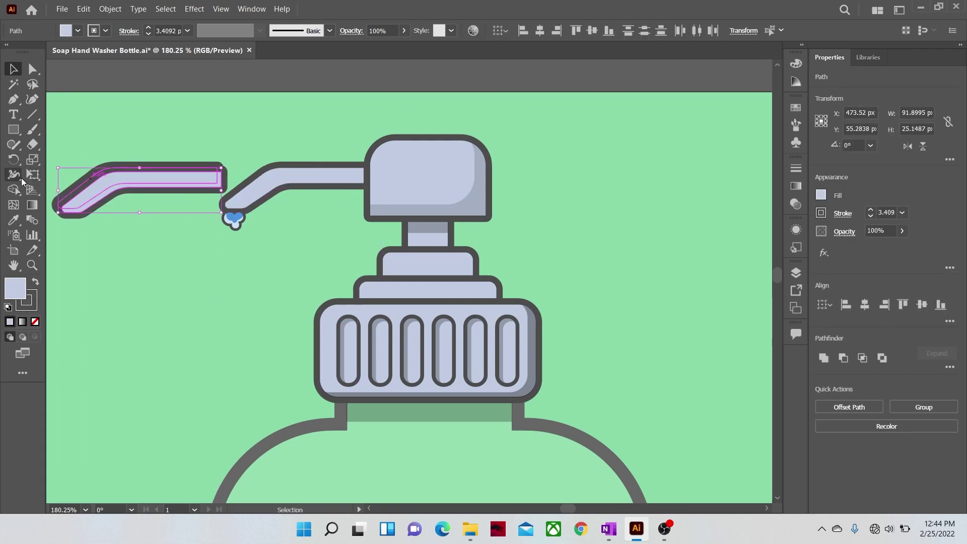
pyautogui.click(13, 189)
pyautogui.keyDown('alt'); pyautogui.click(113, 192); pyautogui.keyUp('alt')
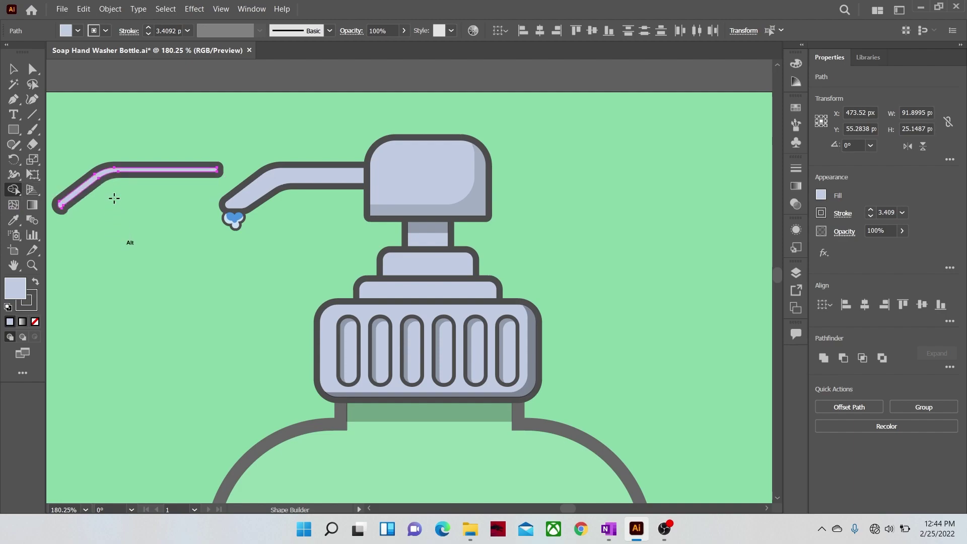
pyautogui.click(13, 70)
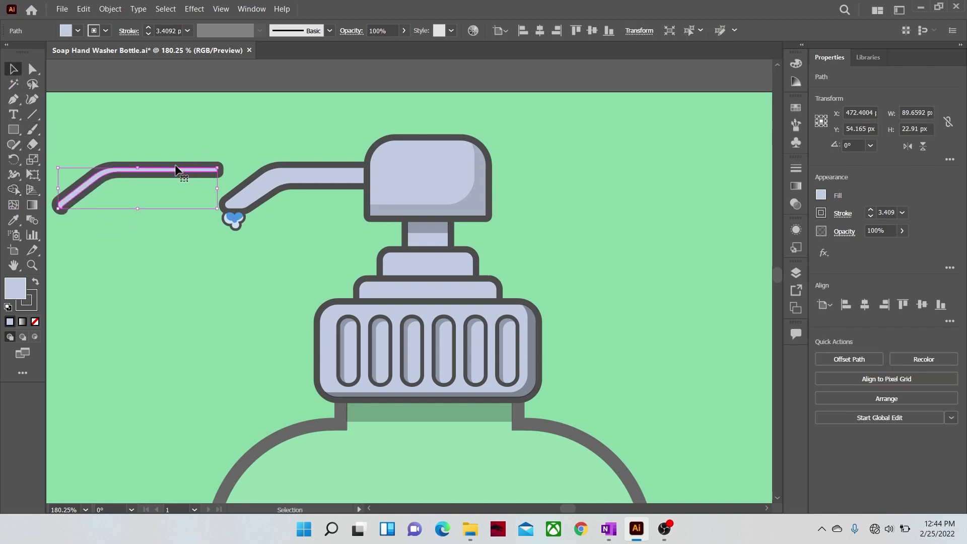
pyautogui.moveTo(176, 168); pyautogui.dragTo(342, 169)
# - Cut a curved highlight strip from offset copies of the pump head and place it along the head's upper-left edge
pyautogui.moveTo(418, 167); pyautogui.dragTo(146, 175)
pyautogui.moveTo(99, 114); pyautogui.dragTo(133, 174)
pyautogui.hotkey('shift', 'm')
pyautogui.moveTo(133, 190); pyautogui.dragTo(150, 257)
pyautogui.click(14, 70)
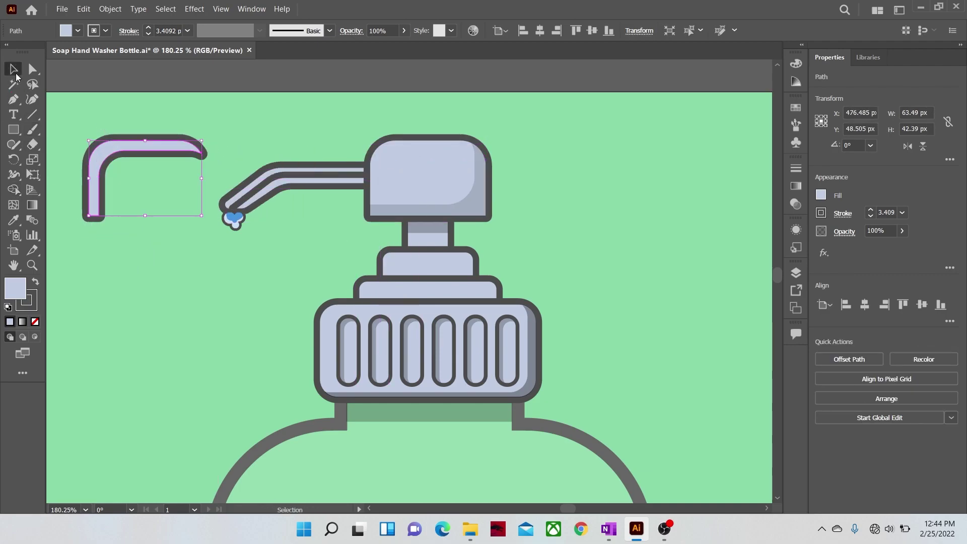
pyautogui.moveTo(99, 160); pyautogui.dragTo(378, 160)
# - Cut highlight strips from offset copies of the two collar tiers with Shape Builder and place the upper one on its tier
pyautogui.moveTo(397, 268); pyautogui.dragTo(168, 284)
pyautogui.moveTo(117, 237); pyautogui.dragTo(160, 276)
pyautogui.hotkey('shift', 'm')
pyautogui.moveTo(162, 279); pyautogui.dragTo(376, 293)
pyautogui.press('v')
pyautogui.hotkey('shift', 'm')
pyautogui.keyDown('alt'); pyautogui.click(130, 307); pyautogui.keyUp('alt')
pyautogui.press('v')
# - Cut a matching highlight strip for the upper-left edge of the ribbed cap with Shape Builder
pyautogui.moveTo(329, 313); pyautogui.dragTo(283, 321)
pyautogui.hotkey('shift', 'm')
pyautogui.keyDown('alt'); pyautogui.click(146, 348); pyautogui.keyUp('alt')
pyautogui.press('v')
pyautogui.click(47, 330)
pyautogui.click(31, 267)
pyautogui.press('space')
pyautogui.moveTo(293, 375); pyautogui.dragTo(287, 267)
pyautogui.moveTo(356, 302); pyautogui.dragTo(297, 301)
pyautogui.press('space')
pyautogui.moveTo(285, 283); pyautogui.dragTo(363, 227)
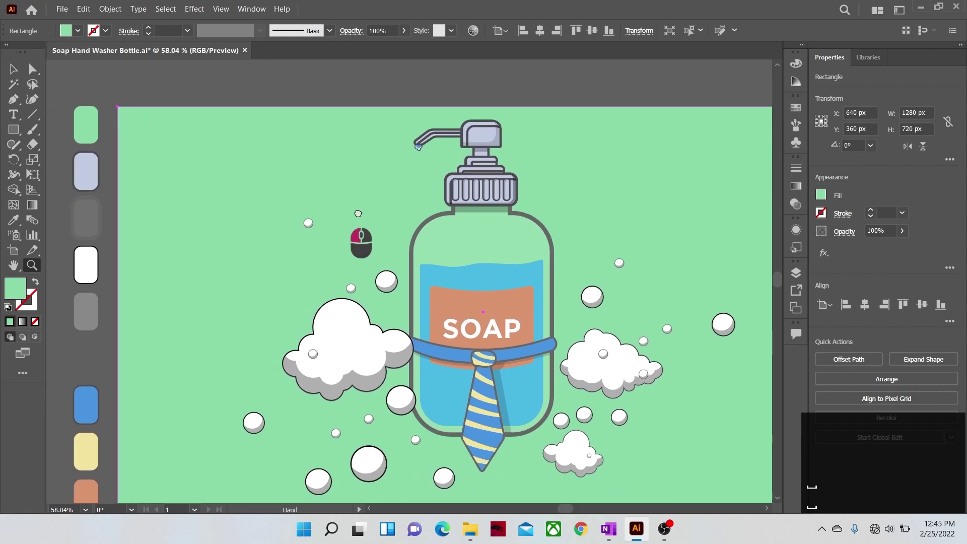
# - Apply the semi-transparent white swatch to the highlight strips on the spout, pump head, collar tiers and cap
pyautogui.press('v')
pyautogui.click(430, 115)
pyautogui.keyDown('shift'); pyautogui.click(477, 120); pyautogui.keyUp('shift')
pyautogui.keyDown('shift'); pyautogui.click(475, 116); pyautogui.keyUp('shift')
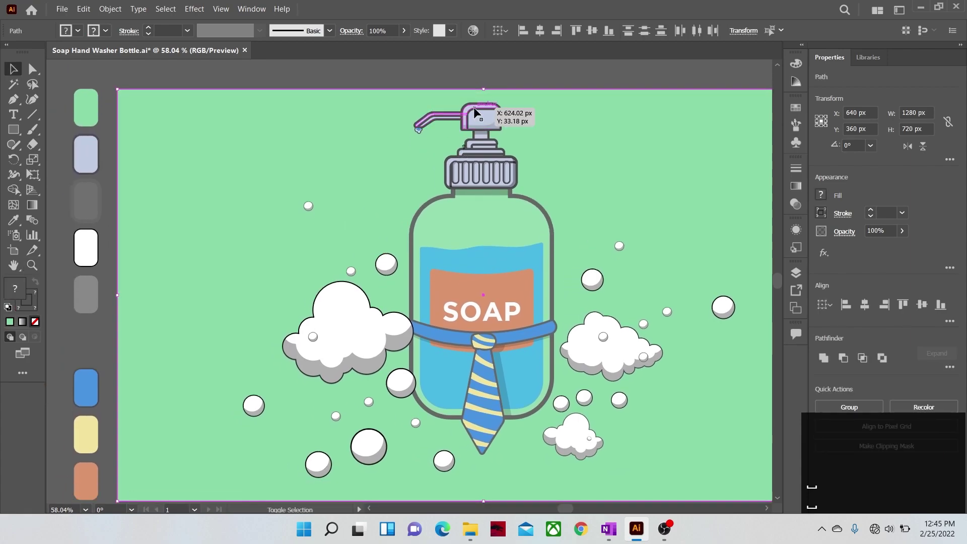
pyautogui.keyDown('shift'); pyautogui.click(377, 123); pyautogui.keyUp('shift')
pyautogui.keyDown('shift'); pyautogui.click(470, 144); pyautogui.keyUp('shift')
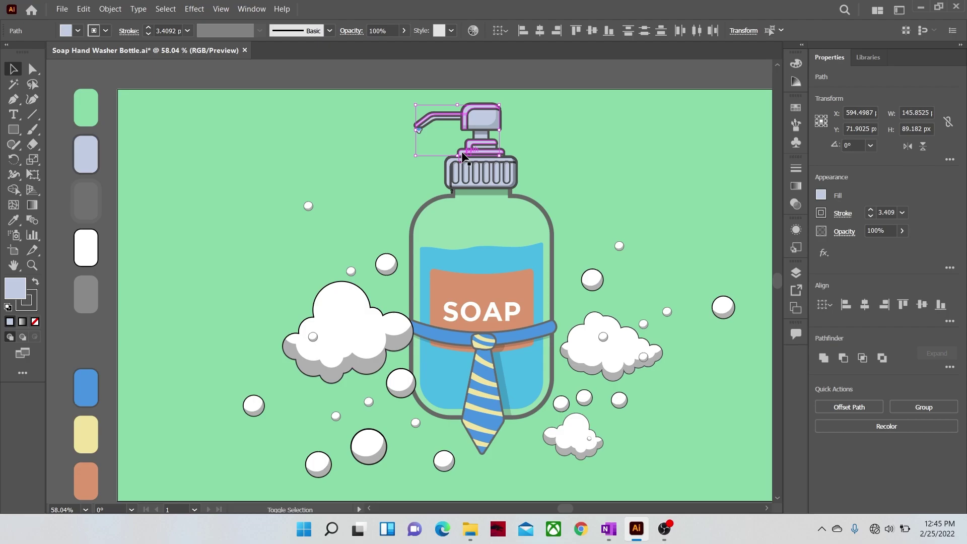
pyautogui.keyDown('shift'); pyautogui.click(462, 153); pyautogui.keyUp('shift')
pyautogui.keyDown('shift'); pyautogui.click(450, 174); pyautogui.keyUp('shift')
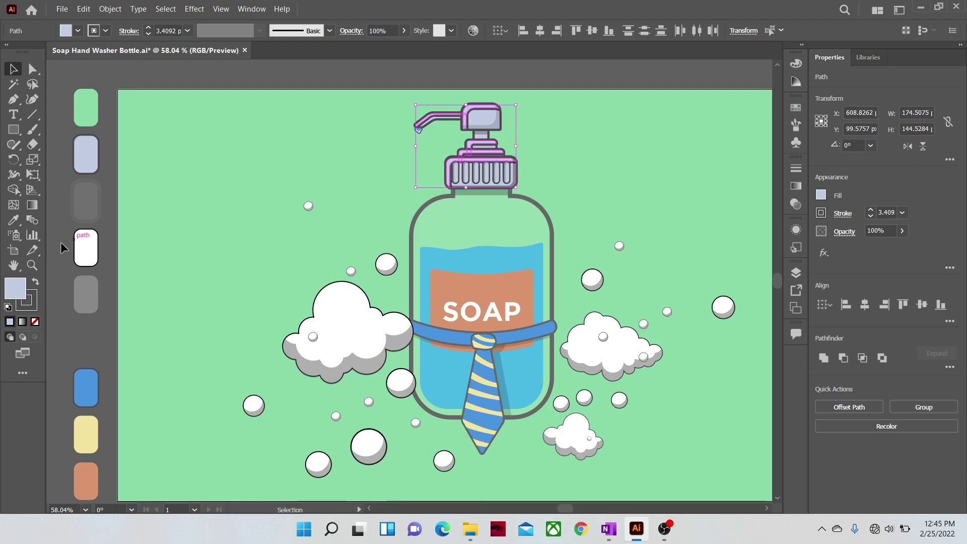
pyautogui.click(14, 220)
pyautogui.click(89, 303)
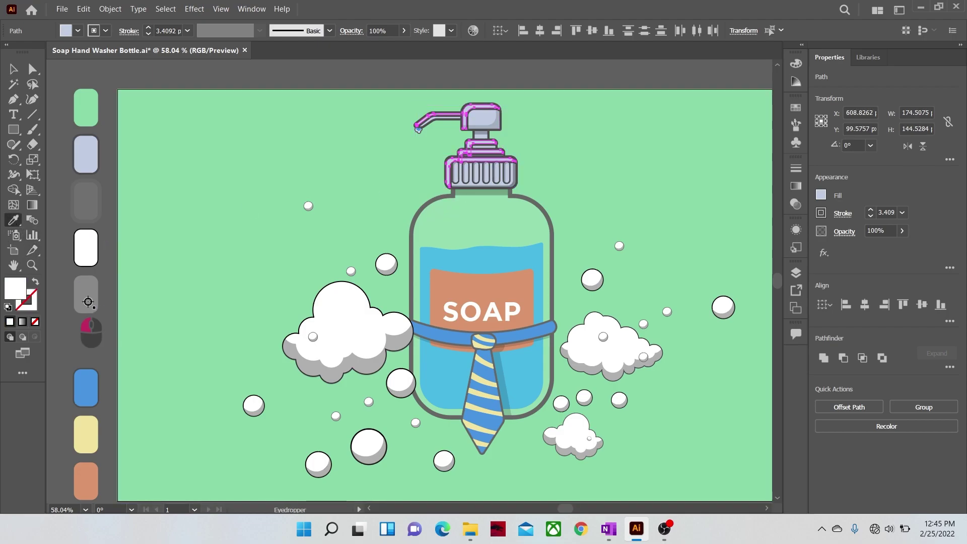
# - Duplicate the bottle outline on the empty left side and lay a wide and a narrow white bar diagonally across it at 45°
pyautogui.press('v')
pyautogui.moveTo(413, 228); pyautogui.dragTo(130, 227)
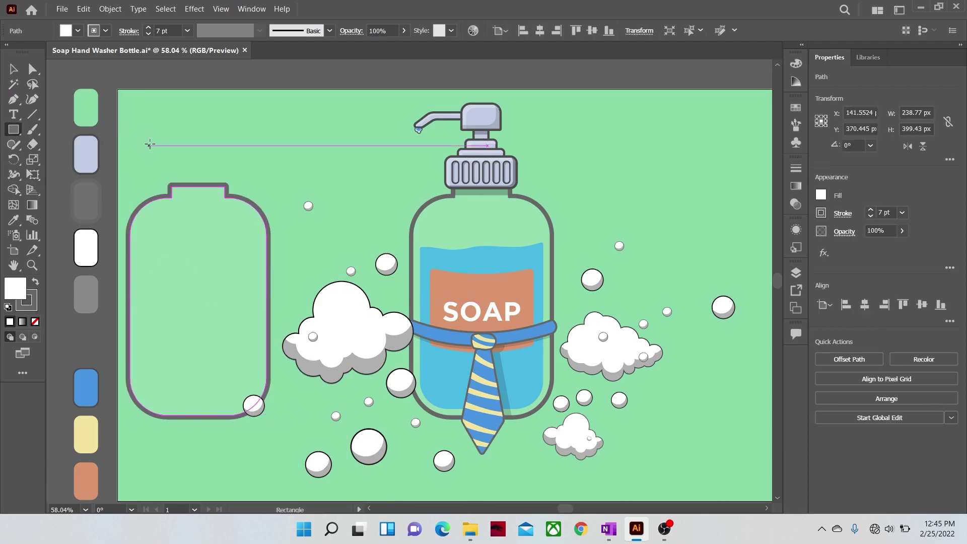
pyautogui.moveTo(153, 127); pyautogui.dragTo(174, 498)
pyautogui.press('v')
pyautogui.moveTo(174, 236); pyautogui.dragTo(204, 291)
pyautogui.keyDown('shift'); pyautogui.click(165, 231); pyautogui.keyUp('shift')
pyautogui.moveTo(205, 123); pyautogui.dragTo(290, 195)
pyautogui.keyDown('shift'); pyautogui.click(226, 194); pyautogui.keyUp('shift')
# - Trim the two diagonal bars to the copied bottle outline with Shape Builder and apply the semi-transparent white swatch
pyautogui.click(13, 190)
pyautogui.moveTo(249, 163); pyautogui.dragTo(256, 359)
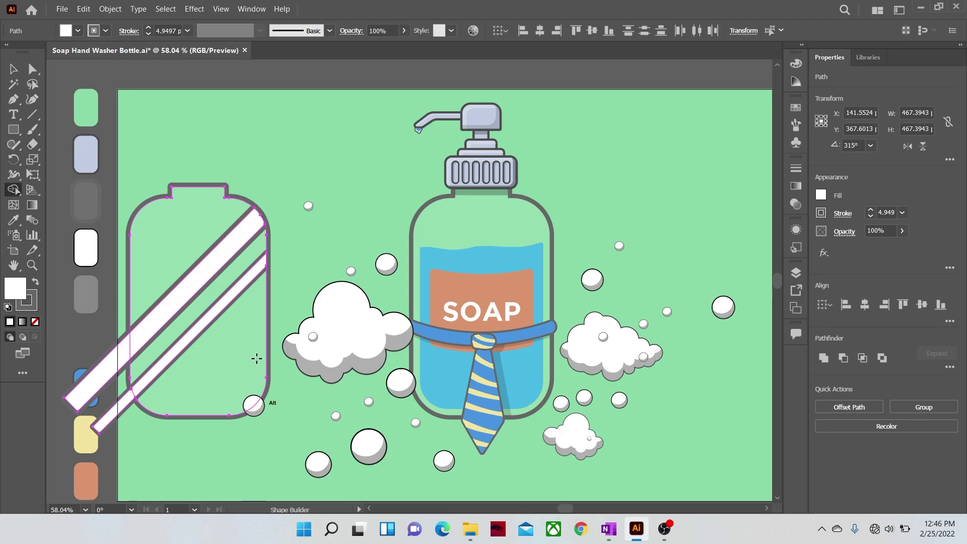
pyautogui.moveTo(142, 420)
pyautogui.mouseDown()
pyautogui.moveTo(86, 356)
pyautogui.moveTo(98, 428)
pyautogui.mouseUp()
pyautogui.press('i')
pyautogui.click(89, 291)
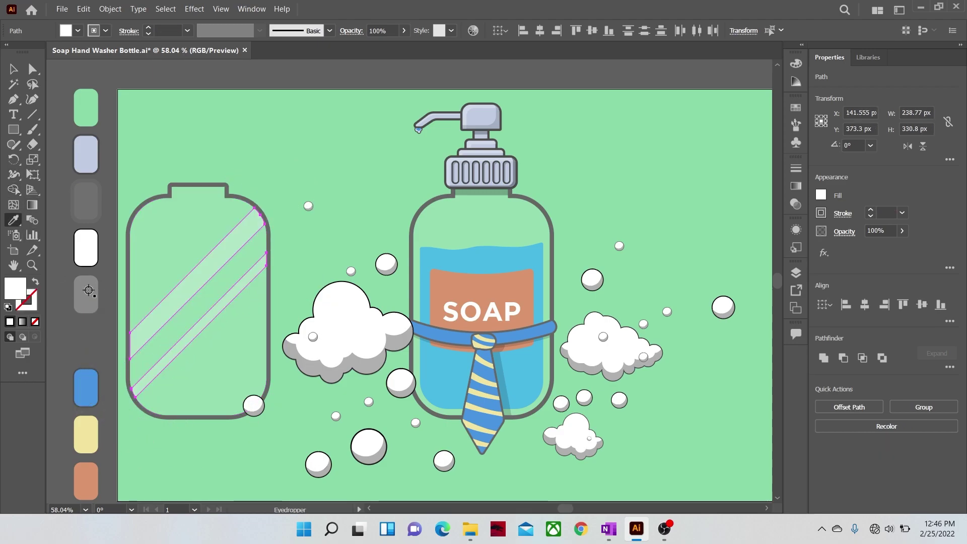
# - Move the two diagonal reflections onto the original bottle and delete the copied outline
pyautogui.click(14, 71)
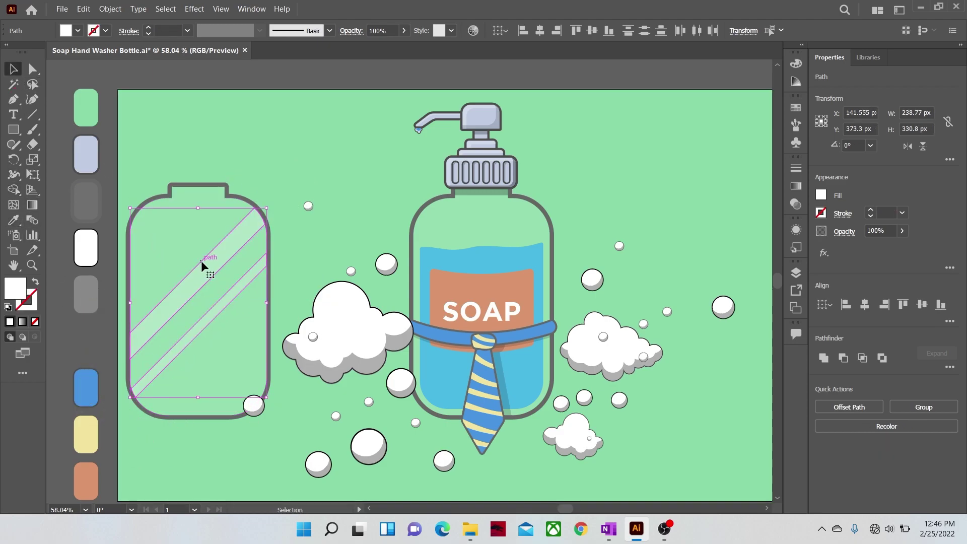
pyautogui.moveTo(202, 266); pyautogui.dragTo(483, 262)
pyautogui.click(195, 190)
pyautogui.press('Delete')
pyautogui.moveTo(195, 190); pyautogui.dragTo(74, 147)
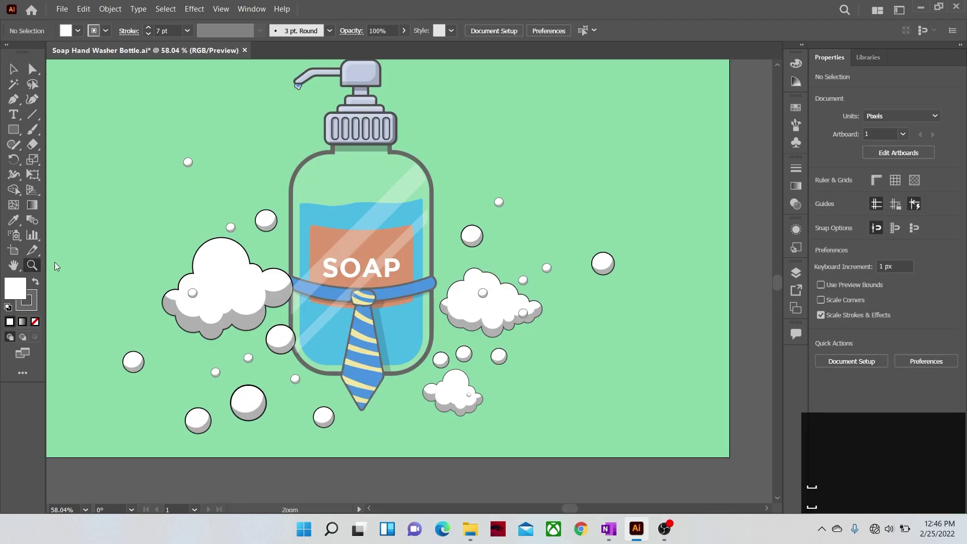
# - Draw a rounded L-shaped reflection along the bottle's right and lower inner edges with the Pen tool and make it semi-transparent white
pyautogui.moveTo(330, 185); pyautogui.dragTo(426, 185)
pyautogui.moveTo(405, 254); pyautogui.dragTo(418, 195)
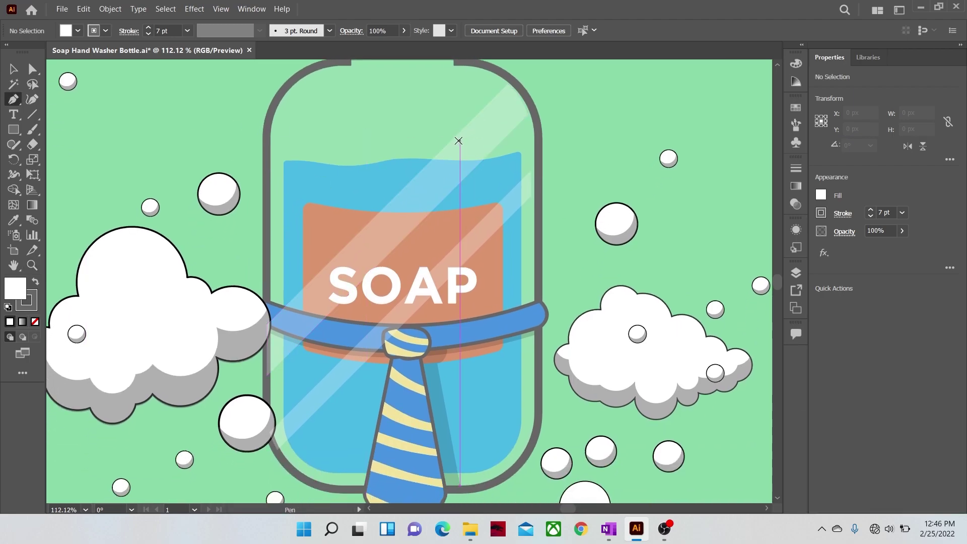
pyautogui.moveTo(459, 141); pyautogui.dragTo(510, 136)
pyautogui.moveTo(511, 177); pyautogui.dragTo(514, 194)
pyautogui.moveTo(517, 277); pyautogui.dragTo(519, 293)
pyautogui.moveTo(518, 402); pyautogui.dragTo(514, 421)
pyautogui.moveTo(477, 455); pyautogui.dragTo(458, 456)
pyautogui.moveTo(341, 448); pyautogui.dragTo(323, 437)
pyautogui.moveTo(303, 412); pyautogui.dragTo(314, 402)
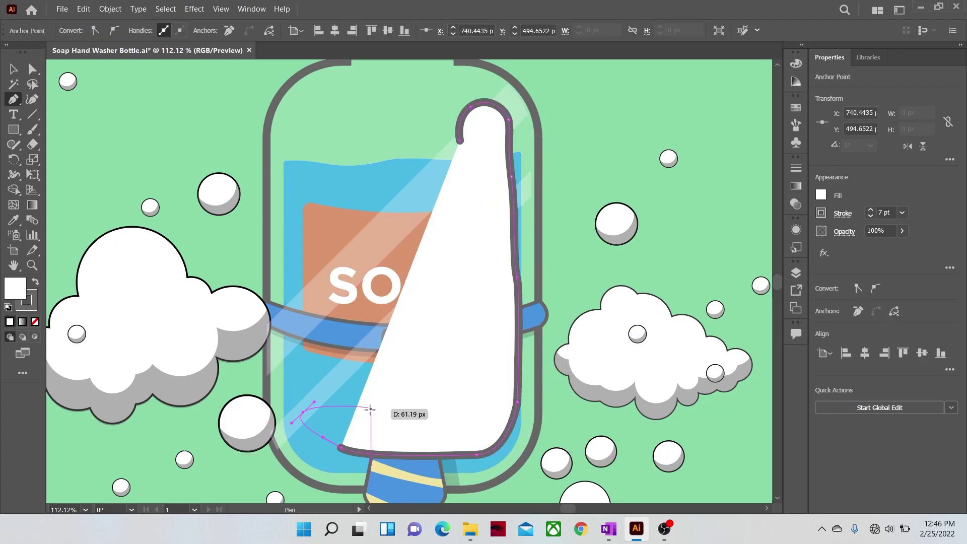
pyautogui.moveTo(371, 411); pyautogui.dragTo(392, 414)
pyautogui.moveTo(452, 408); pyautogui.dragTo(458, 391)
pyautogui.moveTo(466, 312); pyautogui.dragTo(468, 289)
pyautogui.moveTo(470, 215); pyautogui.dragTo(464, 193)
pyautogui.moveTo(460, 141); pyautogui.dragTo(458, 136)
pyautogui.press('i')
pyautogui.click(414, 188)
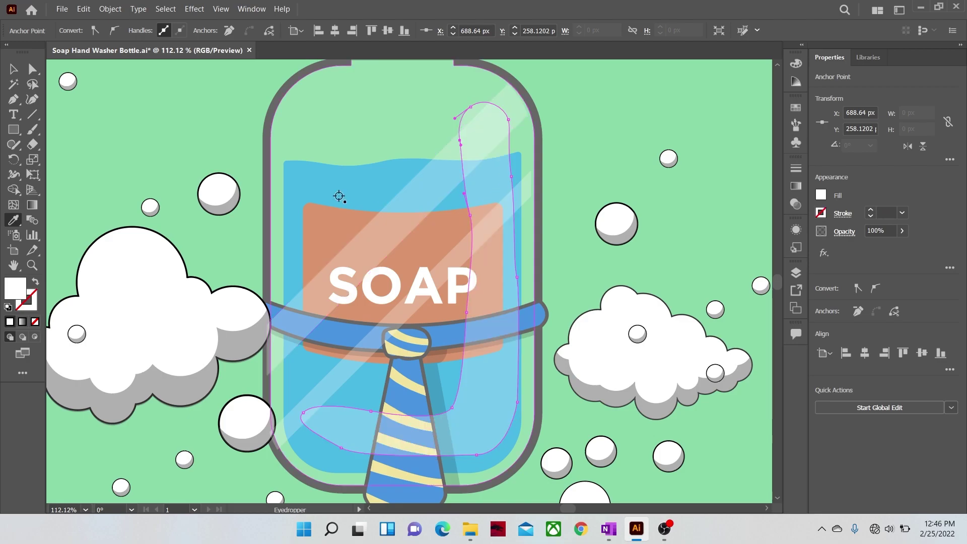
# - Draw thirteen white circles of varied sizes inside the bottle as bubbles, the two largest overlapping above the liquid
pyautogui.click(15, 134)
pyautogui.click(41, 161)
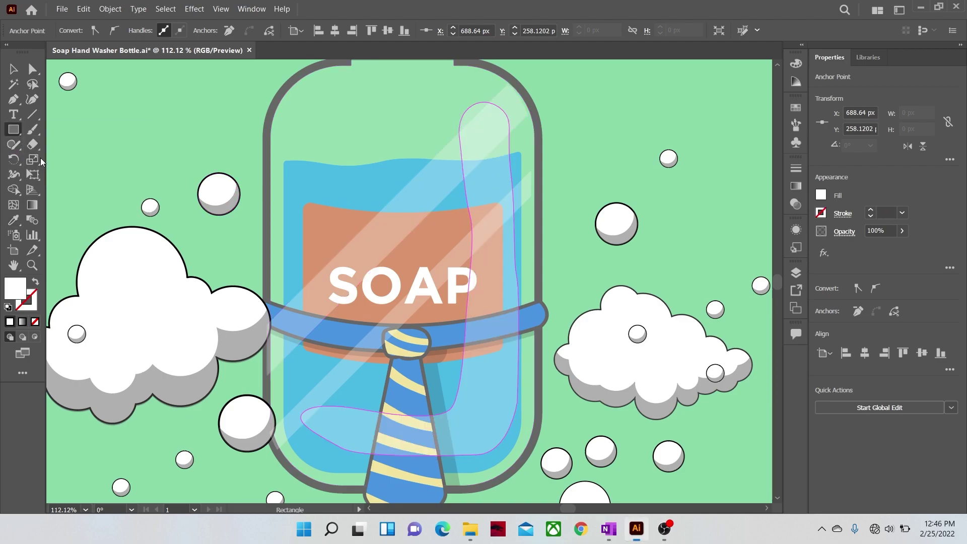
pyautogui.moveTo(309, 134)
pyautogui.mouseDown()
pyautogui.moveTo(371, 156)
pyautogui.moveTo(371, 143)
pyautogui.mouseUp()
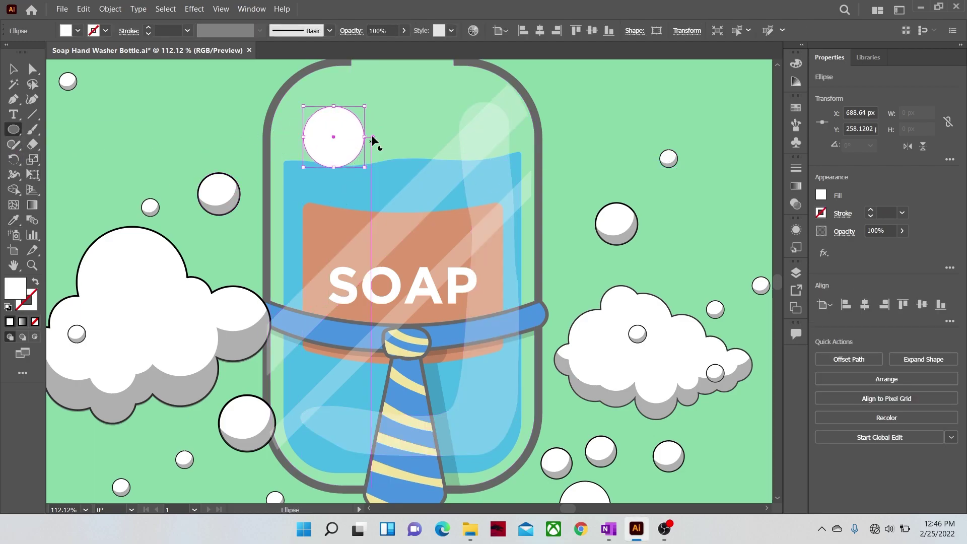
pyautogui.moveTo(358, 94); pyautogui.dragTo(405, 141)
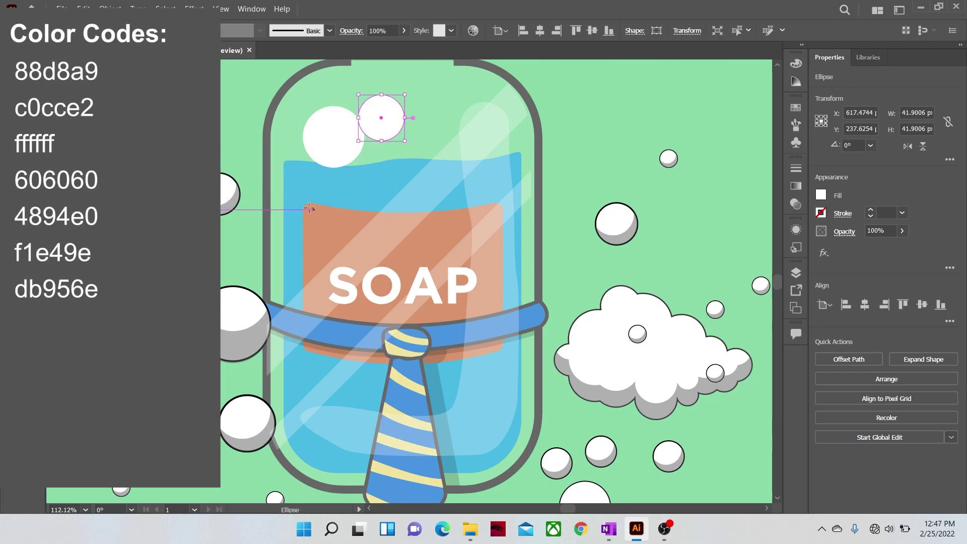
pyautogui.moveTo(283, 208); pyautogui.dragTo(306, 230)
pyautogui.moveTo(306, 381); pyautogui.dragTo(331, 406)
pyautogui.moveTo(428, 298); pyautogui.dragTo(442, 311)
pyautogui.moveTo(472, 178); pyautogui.dragTo(484, 189)
pyautogui.moveTo(417, 189); pyautogui.dragTo(431, 202)
pyautogui.moveTo(467, 382); pyautogui.dragTo(489, 404)
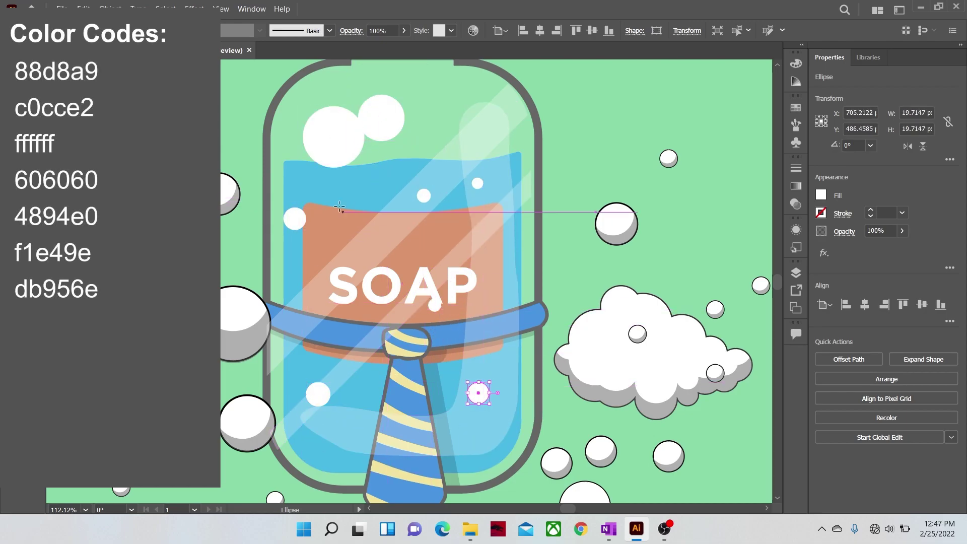
pyautogui.moveTo(337, 202); pyautogui.dragTo(364, 230)
pyautogui.moveTo(412, 141); pyautogui.dragTo(425, 154)
pyautogui.moveTo(294, 274); pyautogui.dragTo(303, 282)
pyautogui.moveTo(346, 389); pyautogui.dragTo(360, 404)
pyautogui.moveTo(315, 453); pyautogui.dragTo(319, 457)
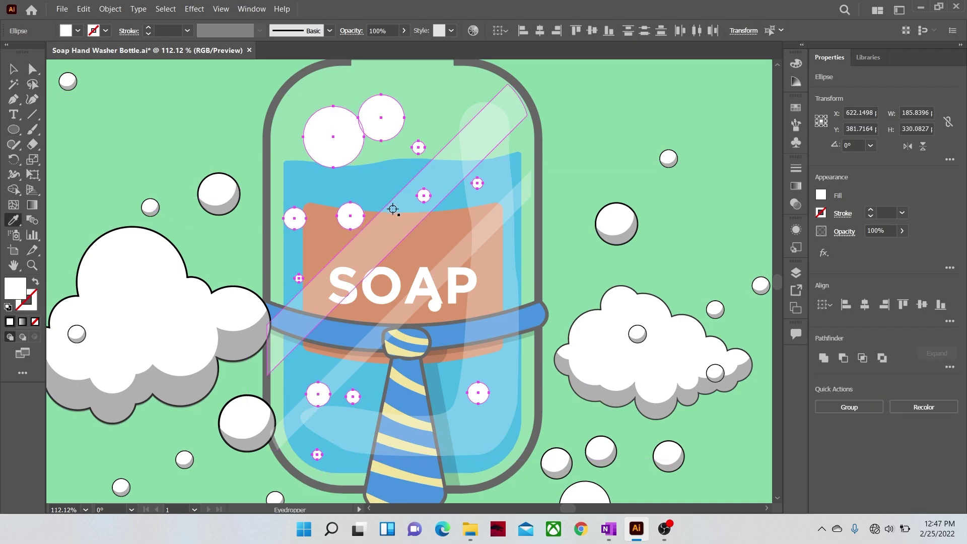
# - Apply the semi-transparent white style of the diagonal reflection to the selected bubble circles inside the bottle
pyautogui.click(393, 234)
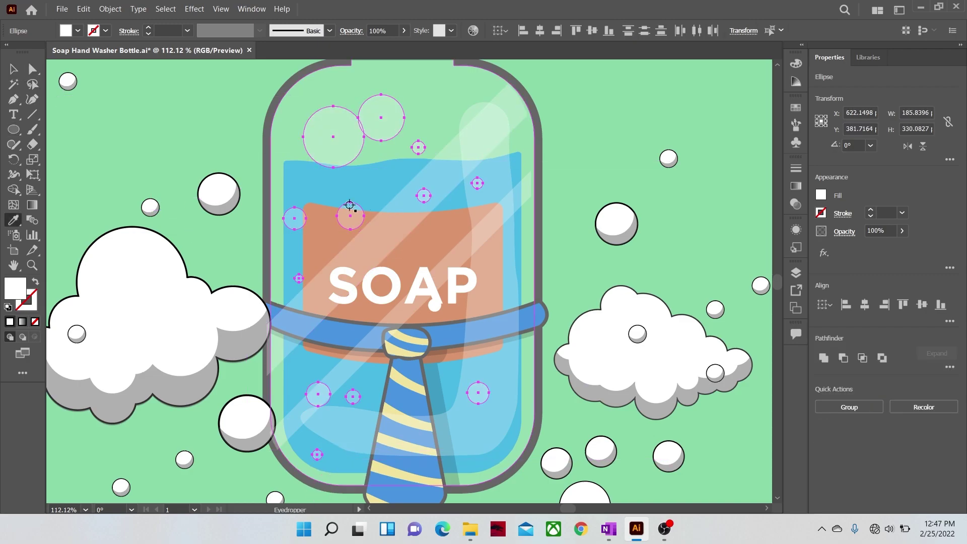
pyautogui.click(14, 69)
pyautogui.press('z')
pyautogui.moveTo(492, 224); pyautogui.dragTo(328, 273)
pyautogui.press('space')
pyautogui.moveTo(327, 270); pyautogui.dragTo(358, 252)
pyautogui.press('space')
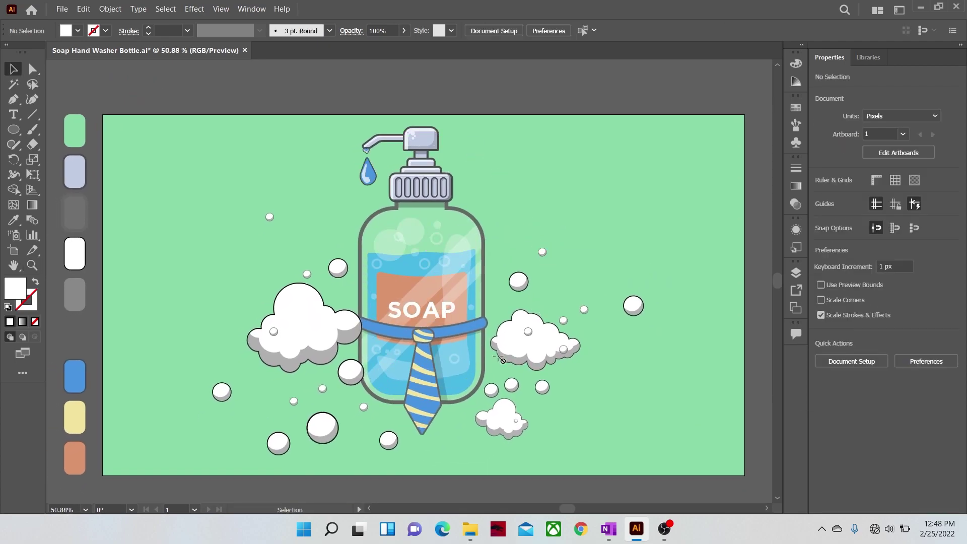